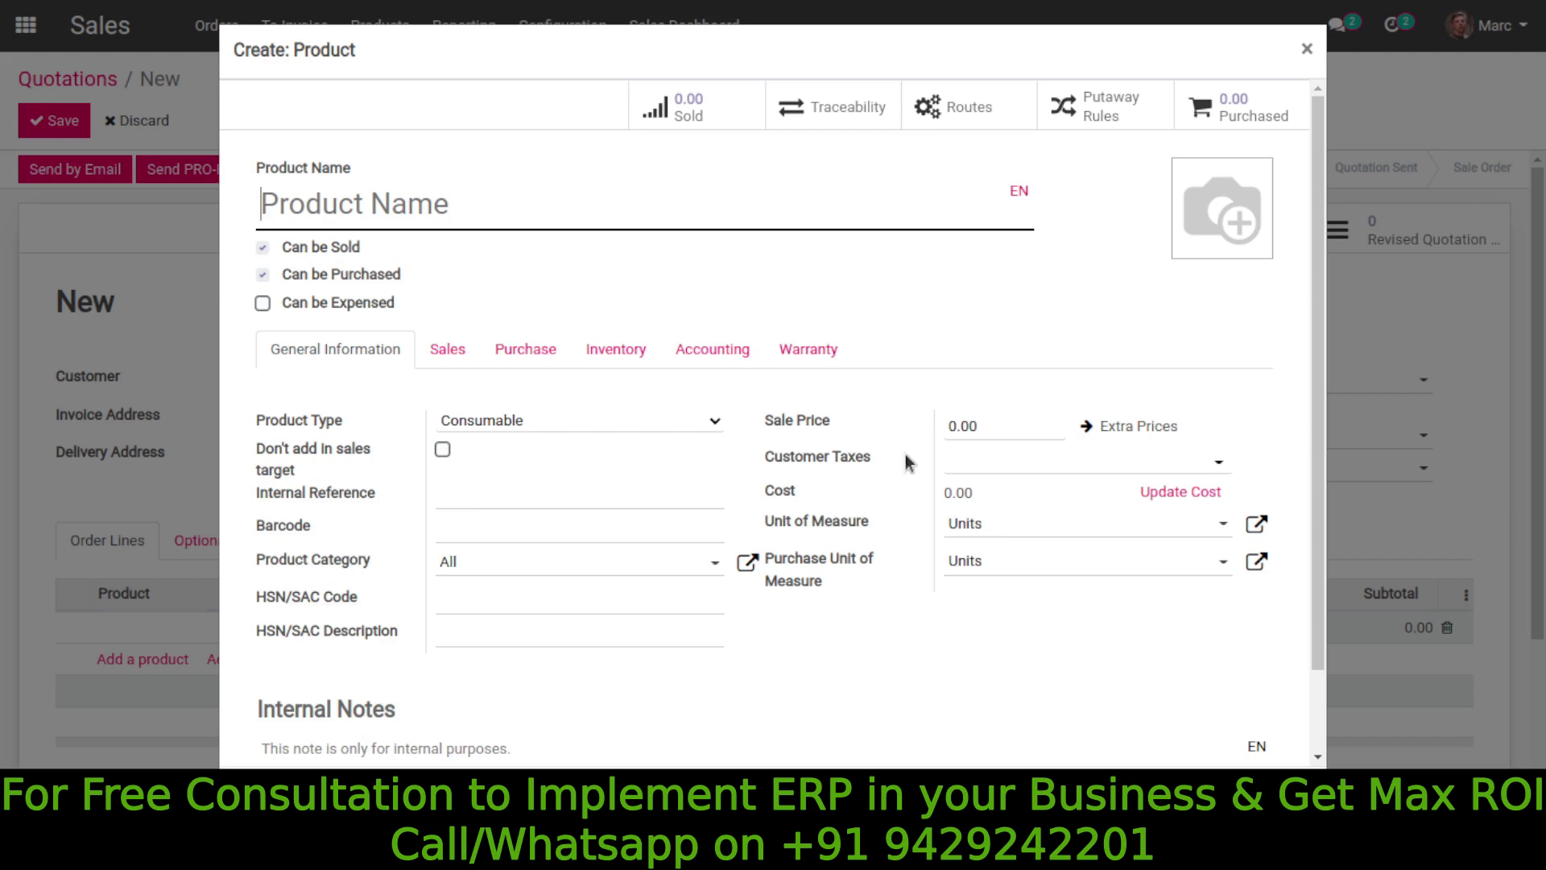
# - Close the product creation form without saving and set the order line's product to [BB2568] Bearing 6202
pyautogui.click(1307, 48)
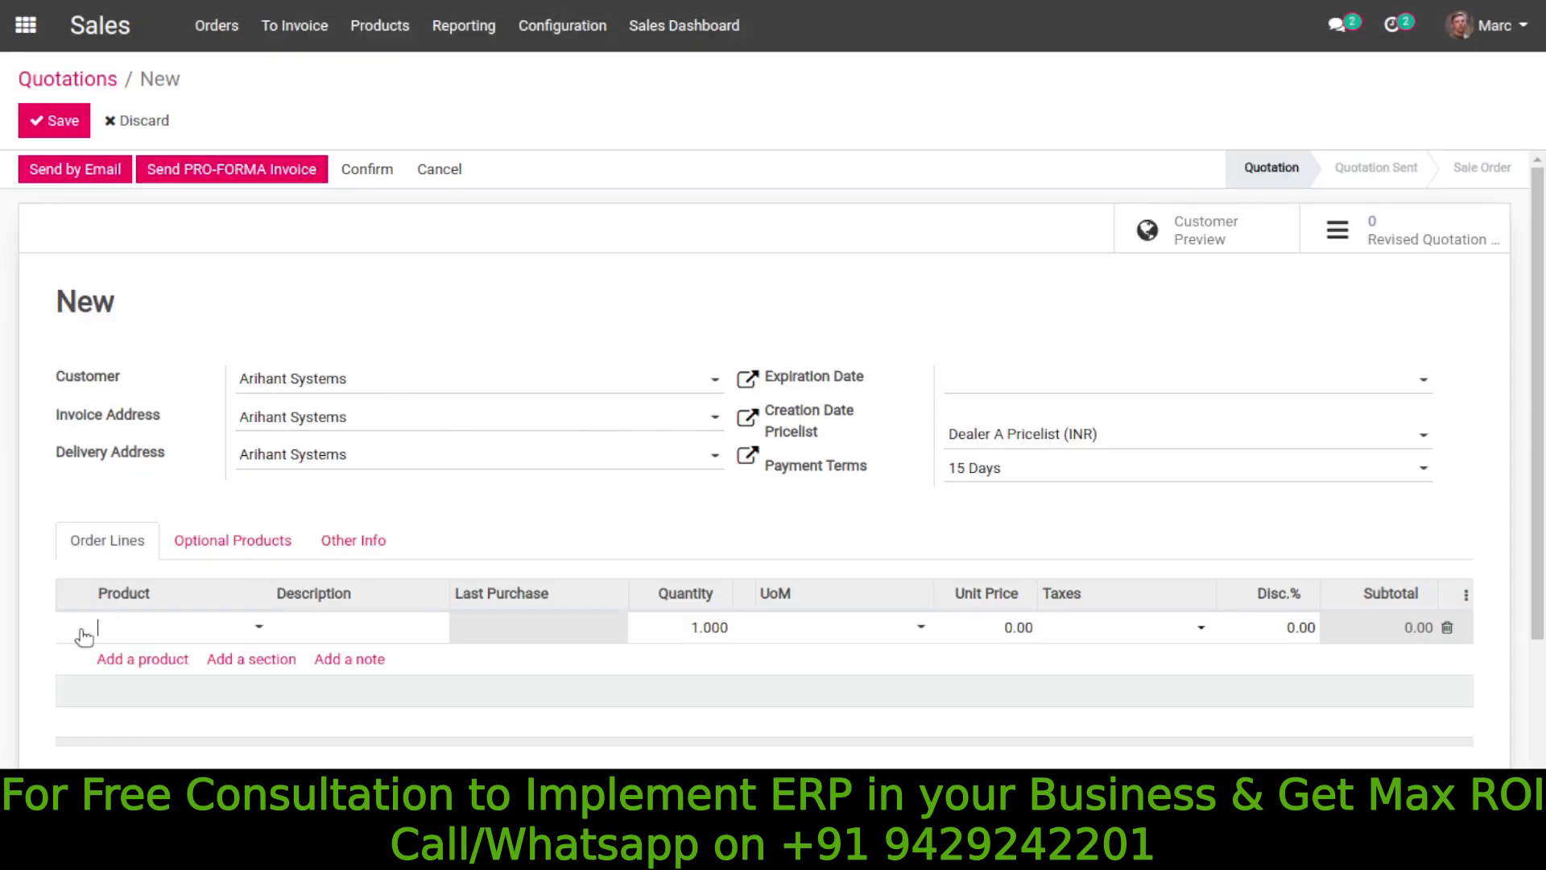
pyautogui.click(129, 626)
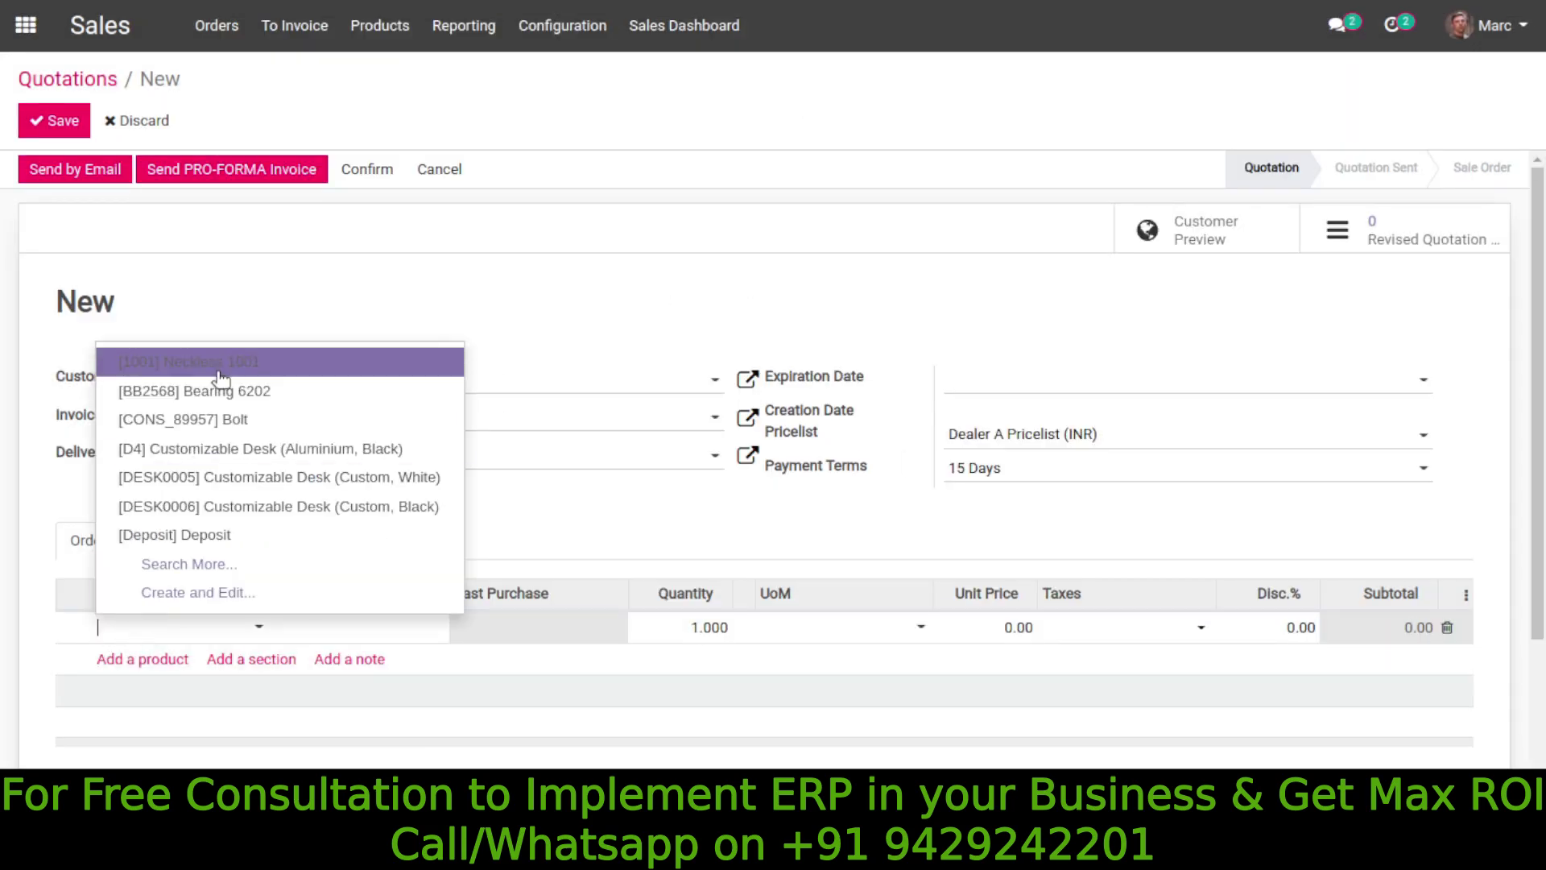
pyautogui.press('Escape')
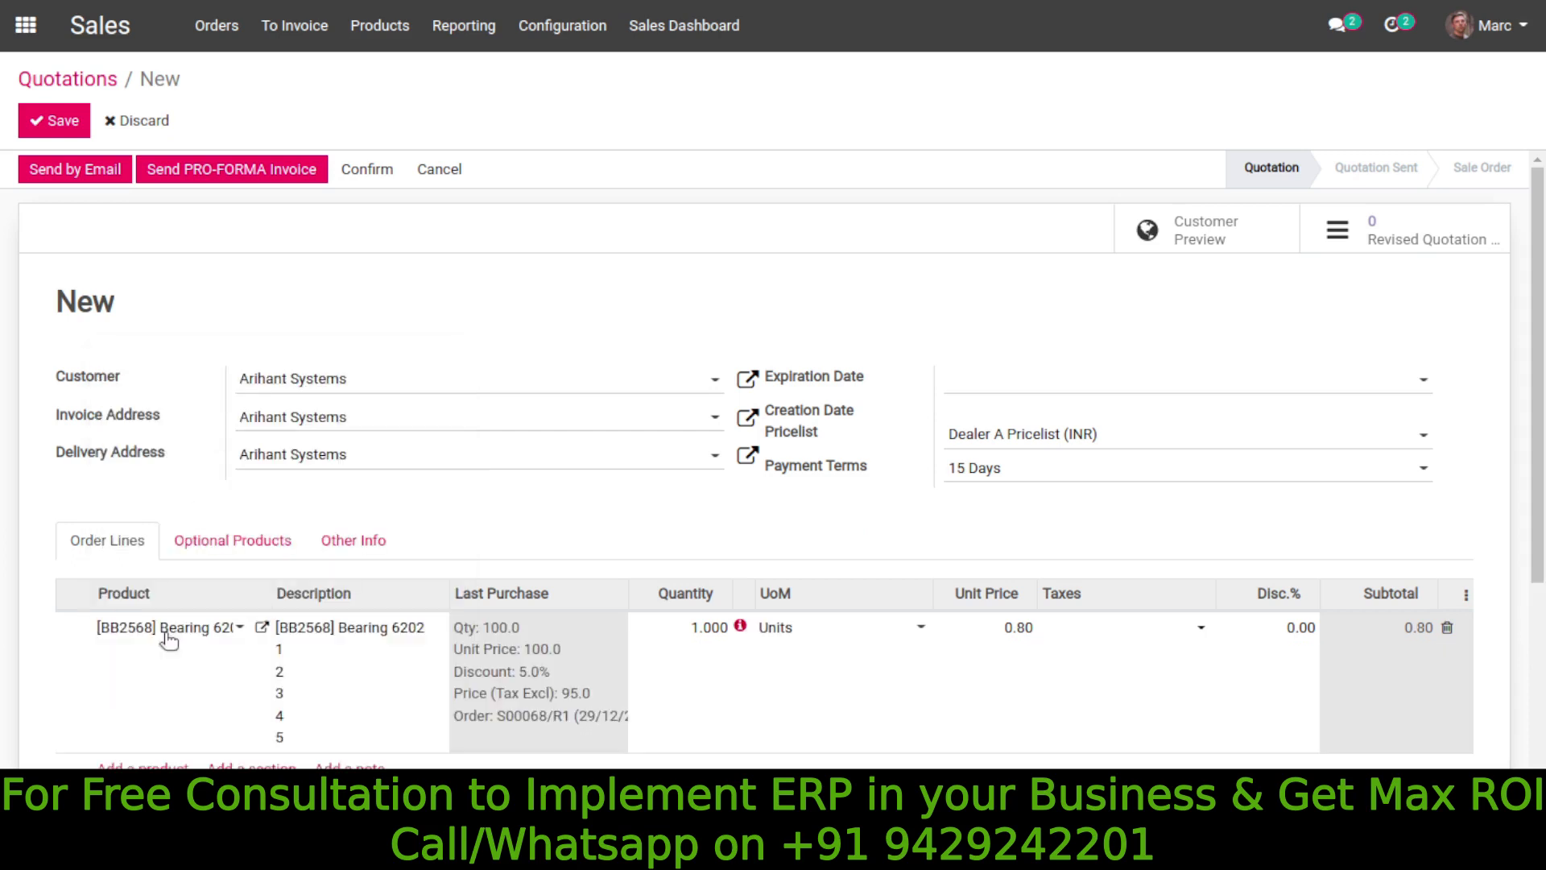
pyautogui.press('Tab')
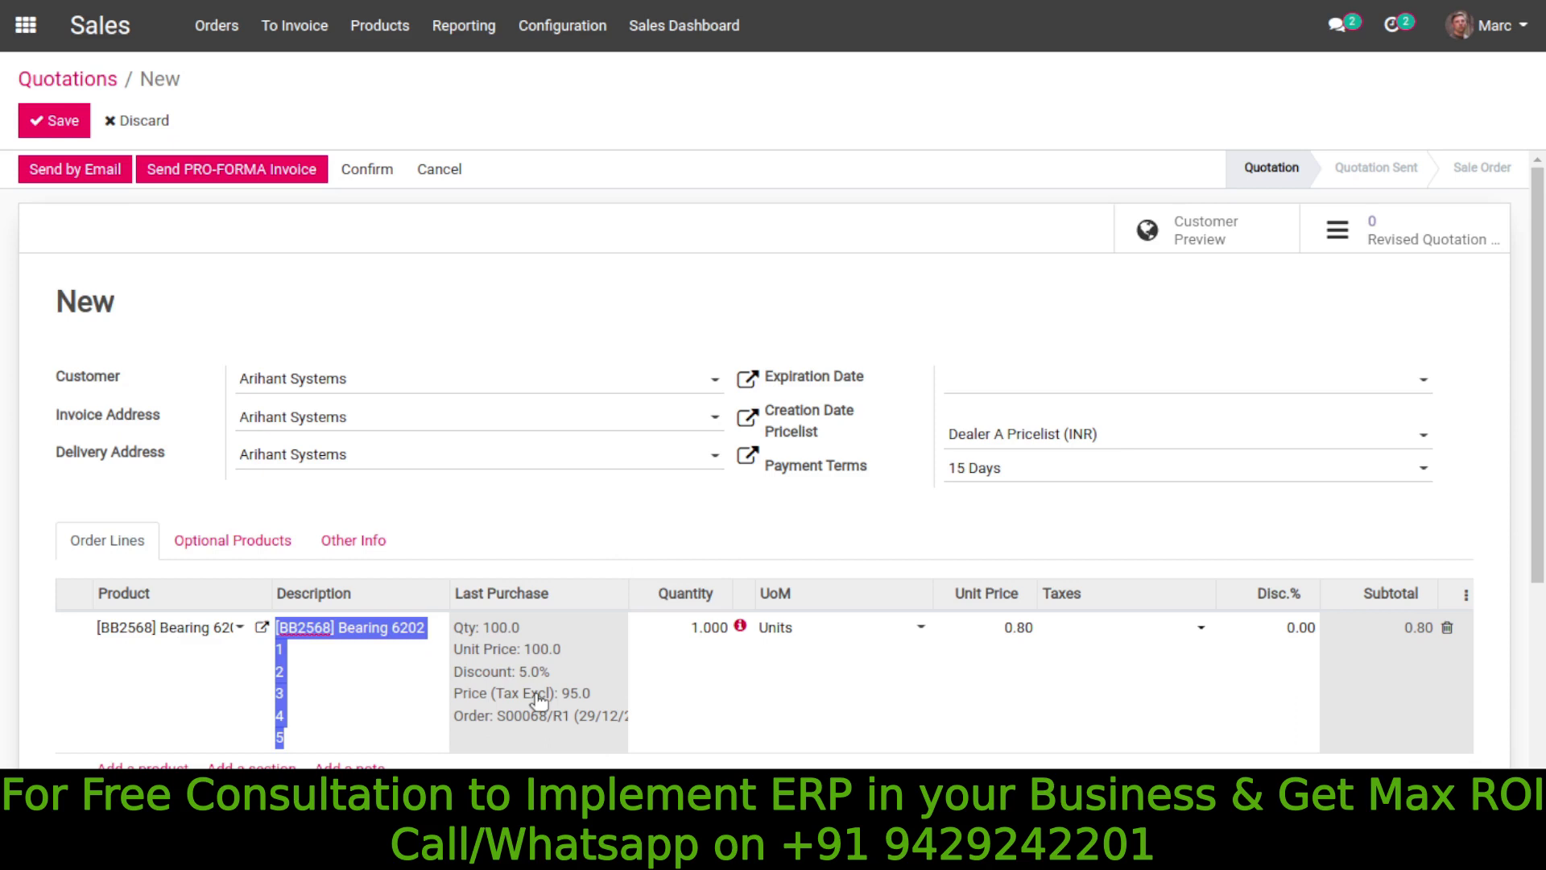
# - Set the quantity of the Bearing 6202 line to 100
pyautogui.press('Tab')
pyautogui.press('Tab')
pyautogui.click(708, 625)
pyautogui.doubleClick(701, 624)
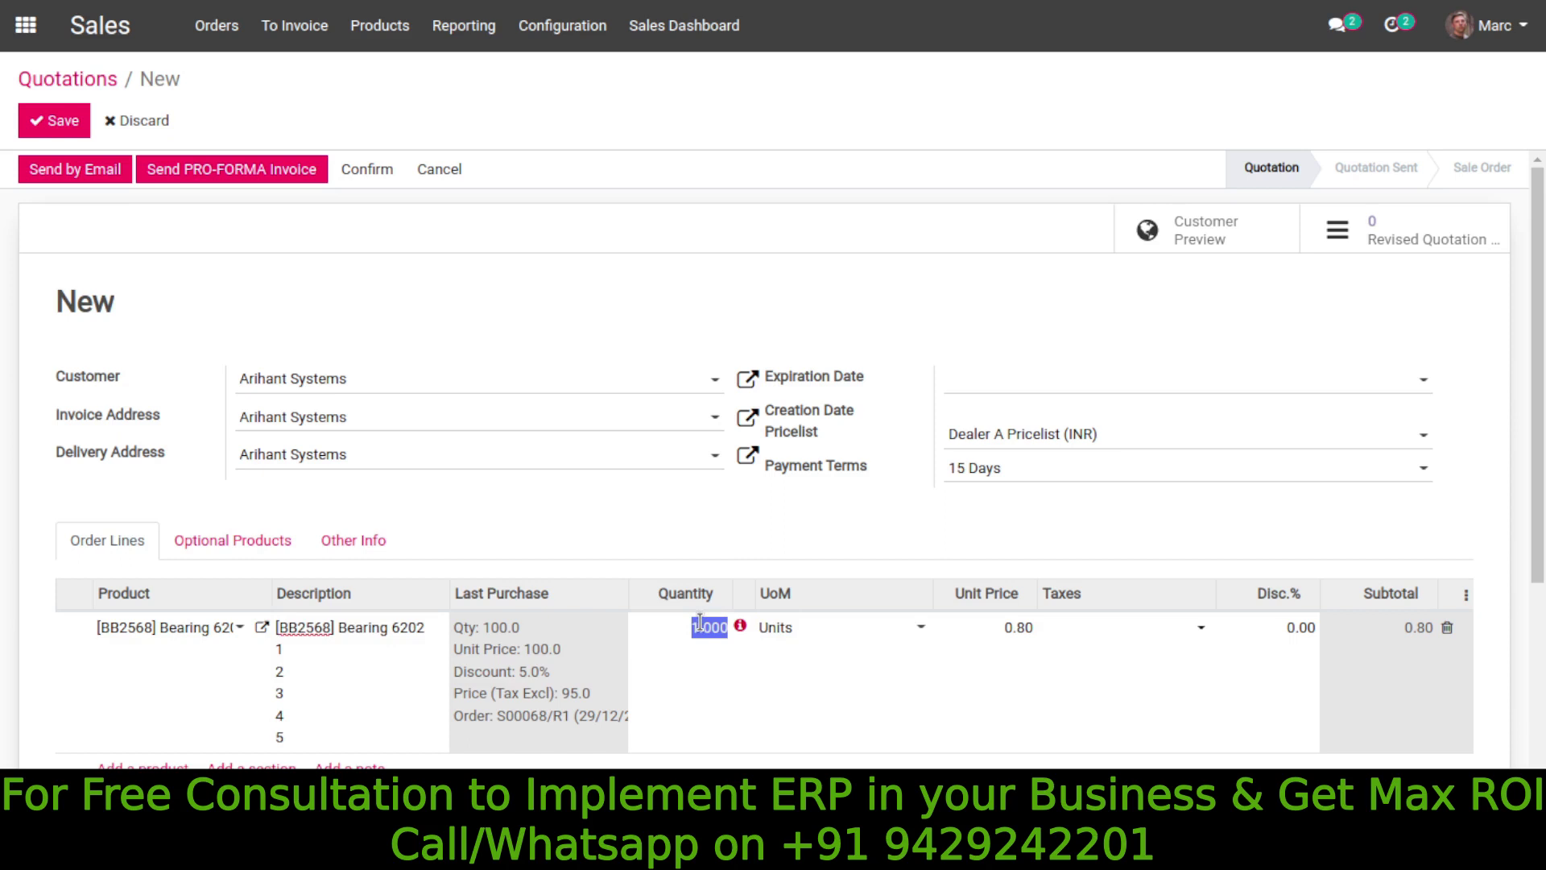
pyautogui.write('100')
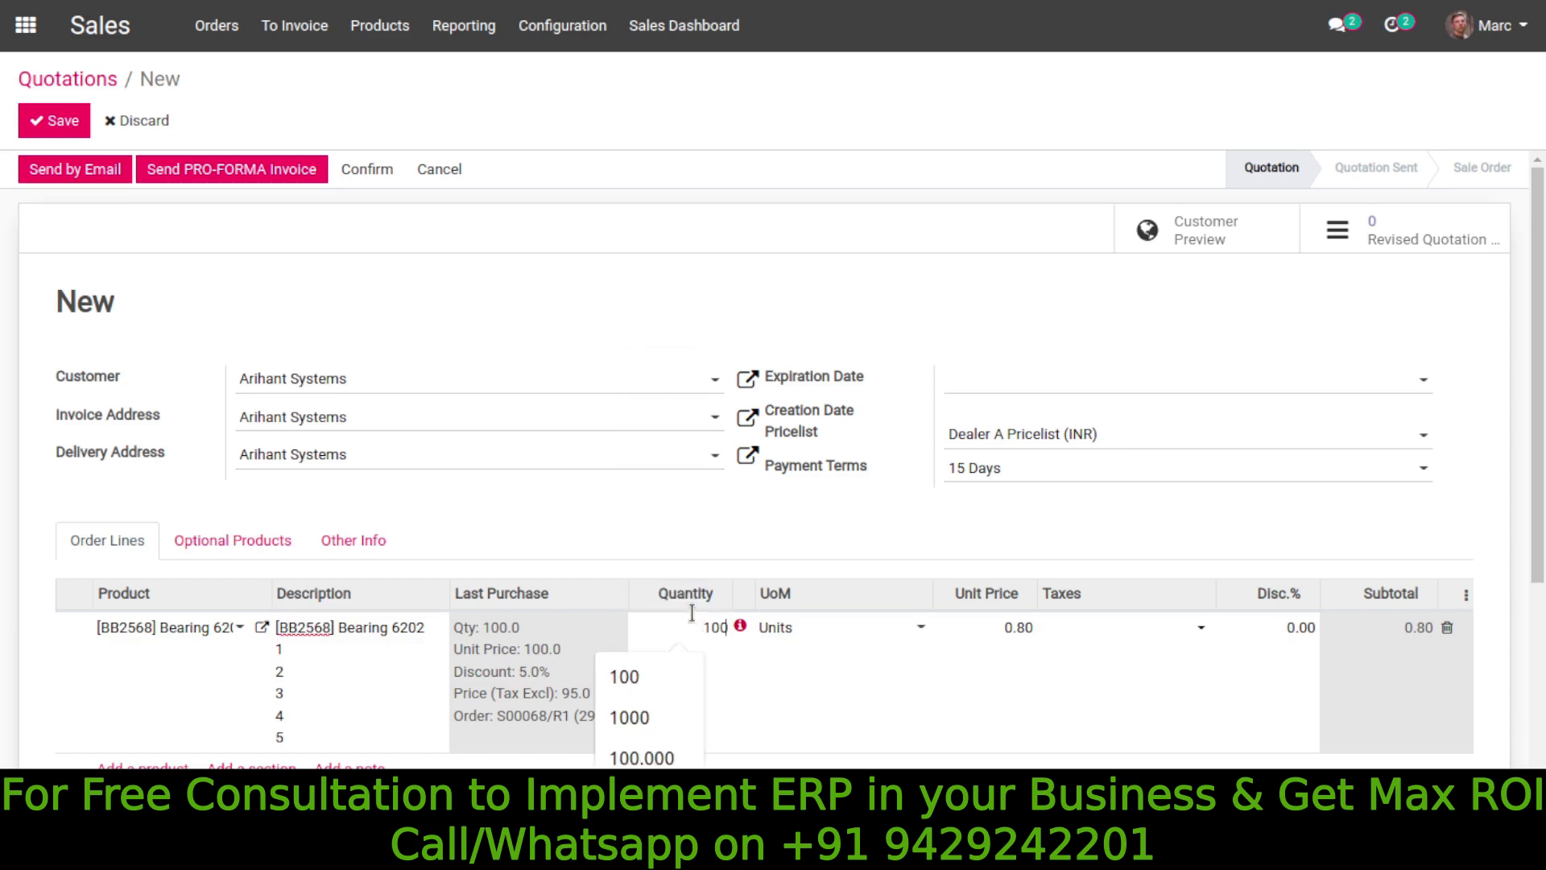
pyautogui.click(686, 511)
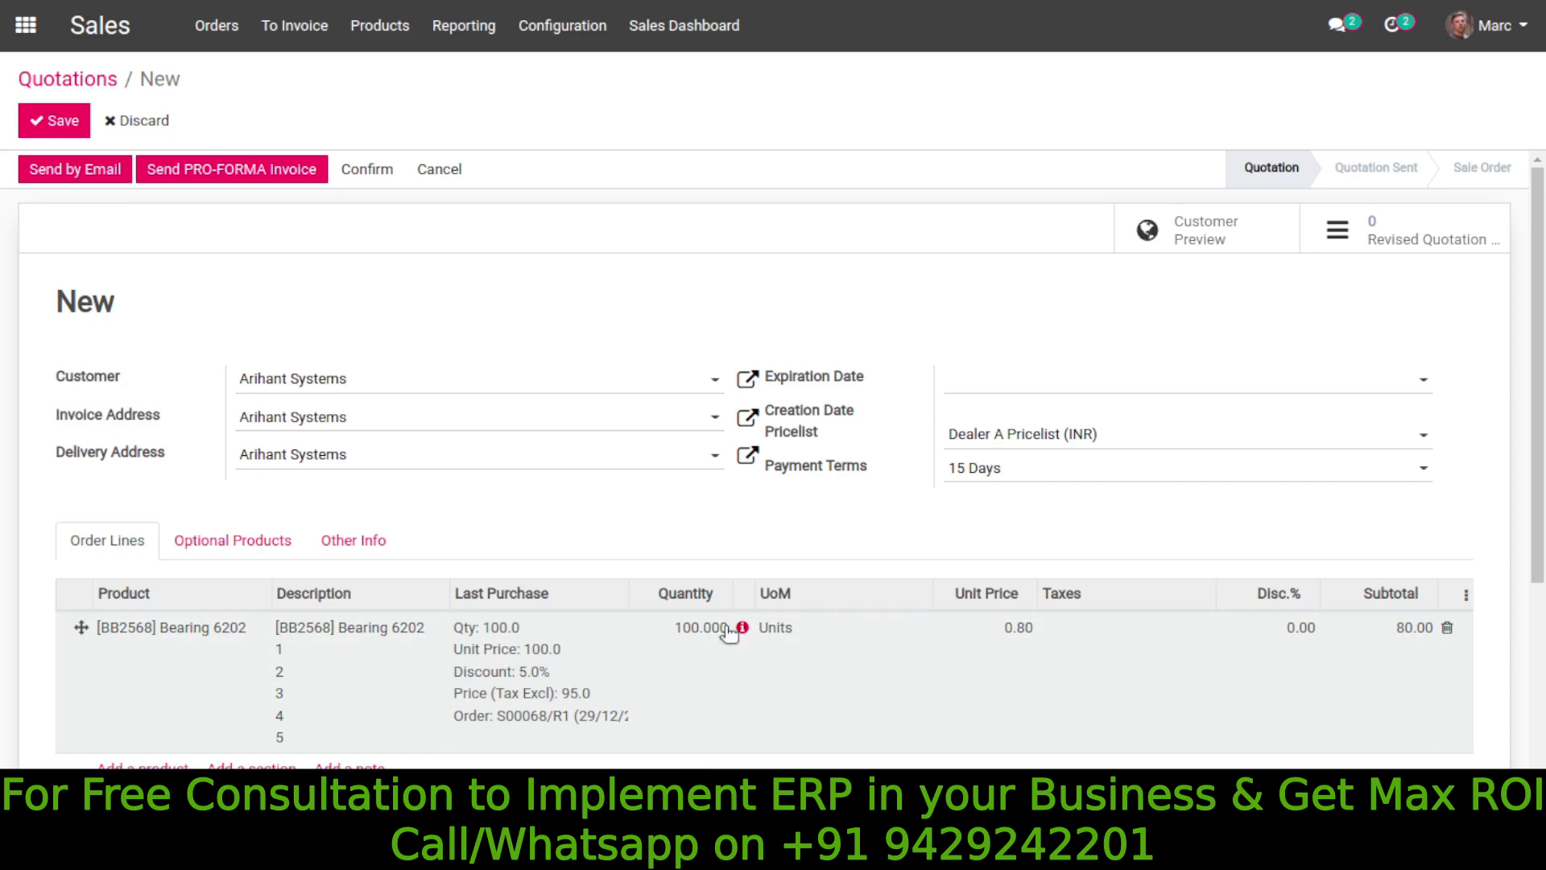
# - Check the Bearing 6202 line's availability details and the pricelists offered for the quotation
pyautogui.click(741, 629)
pyautogui.click(1123, 647)
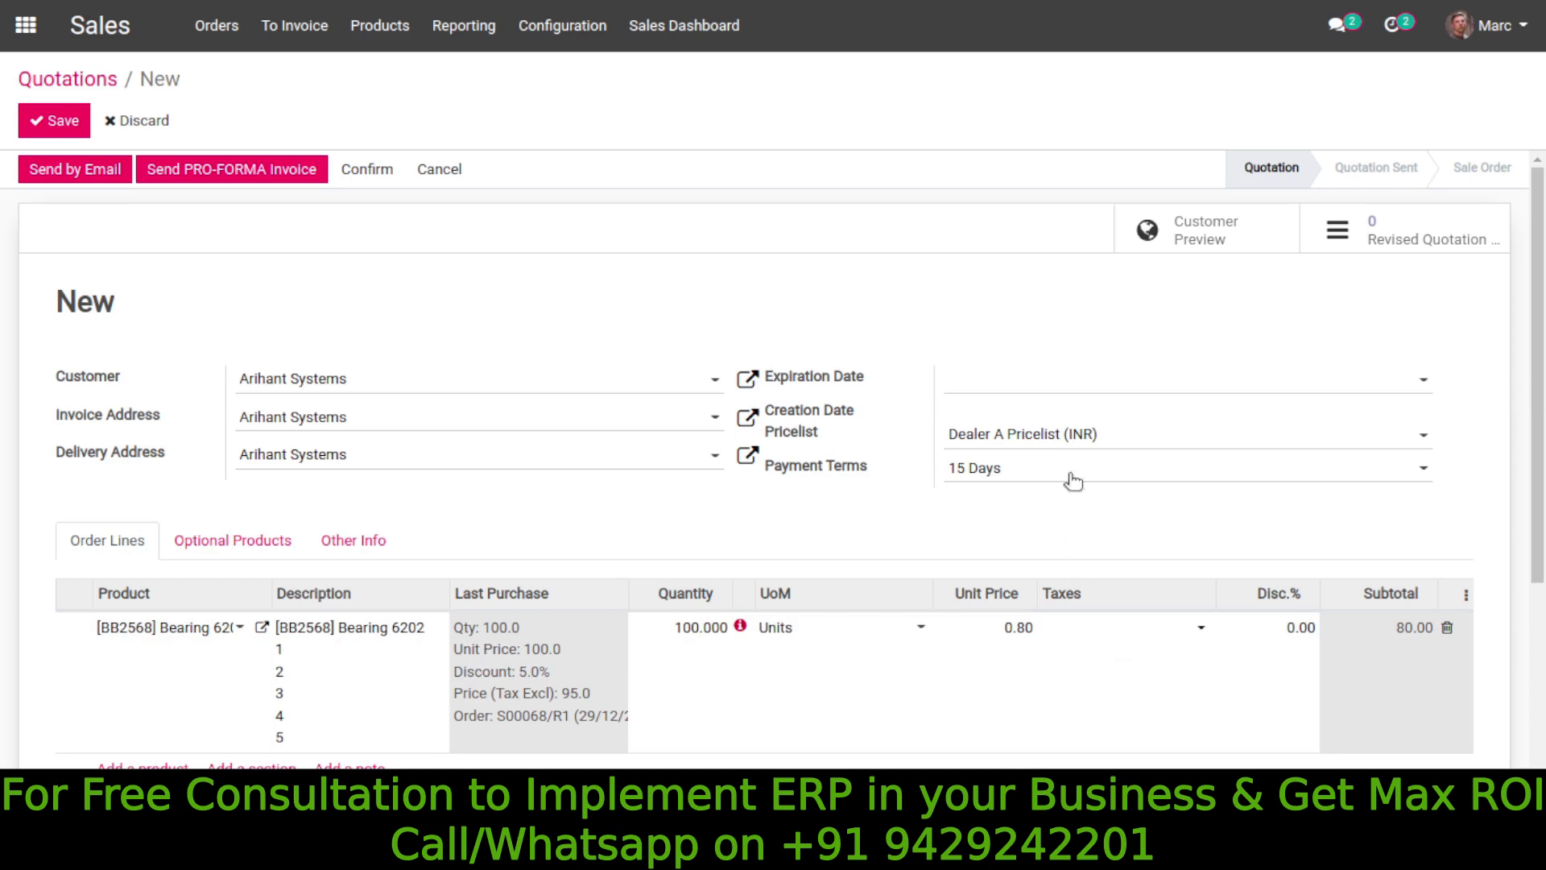
pyautogui.click(1093, 437)
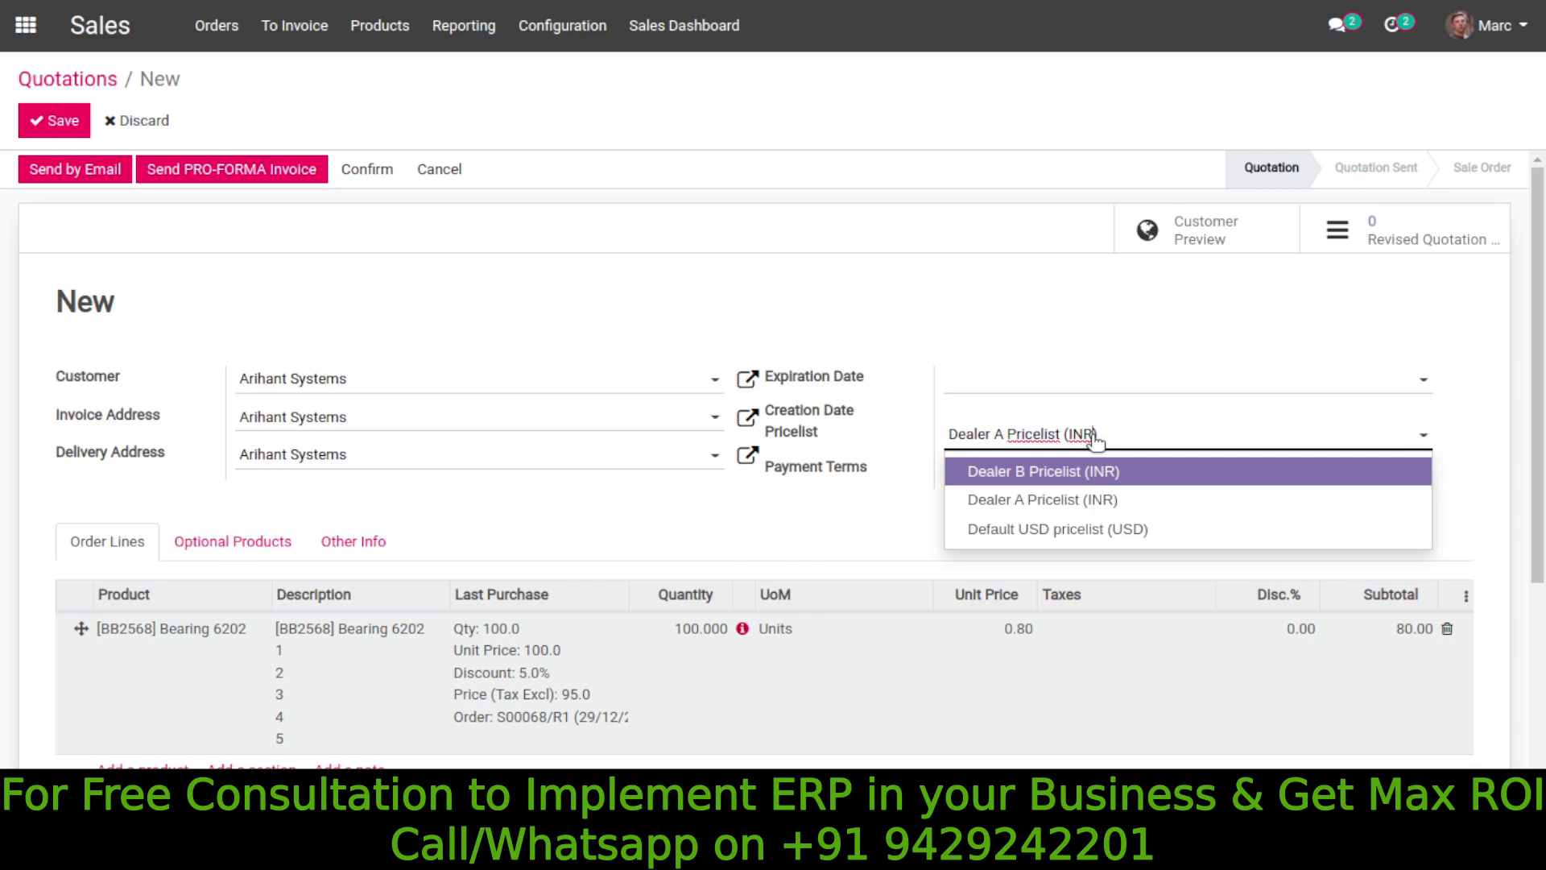
pyautogui.click(910, 495)
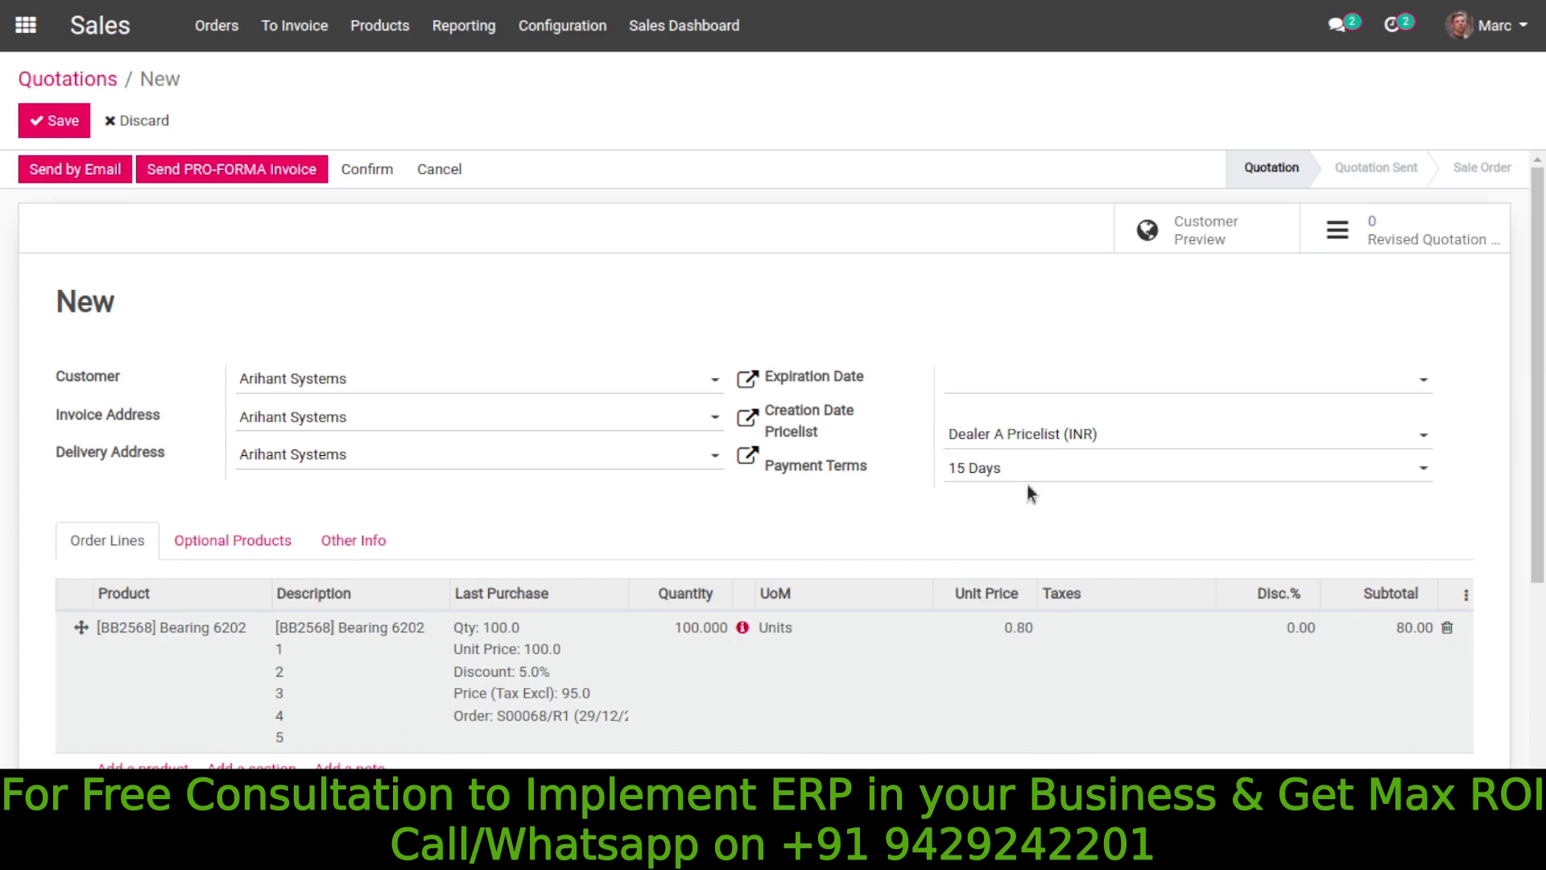
# - Set the quotation's expiration date to 01/18/2023 and save the quotation
pyautogui.click(973, 378)
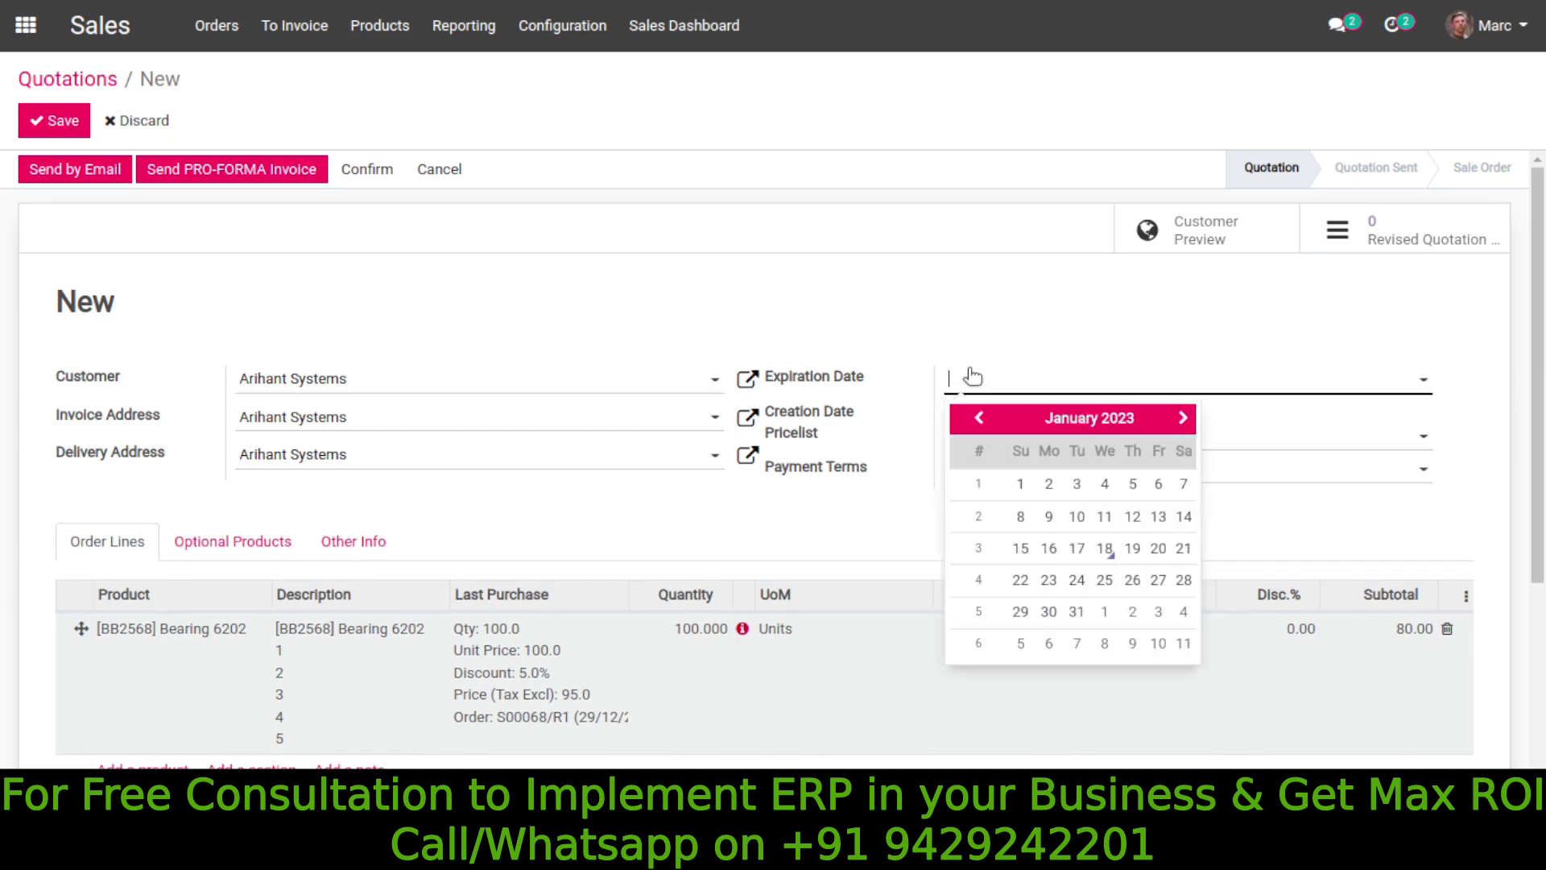
pyautogui.click(1083, 545)
pyautogui.click(54, 125)
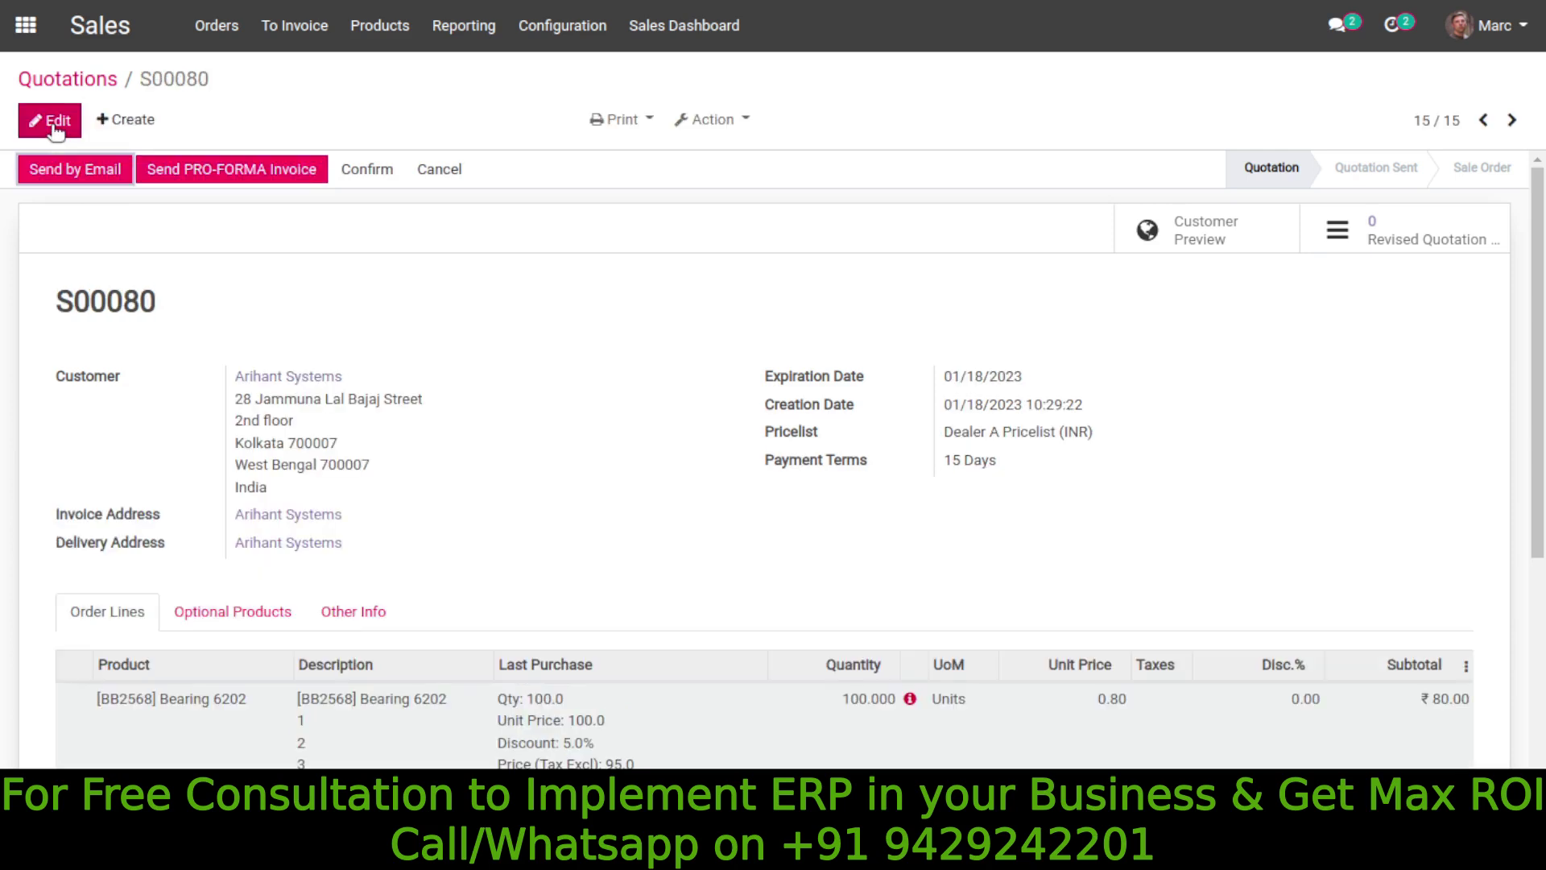
# - Start an email for the saved quotation and apply the "Sales Order: Confirmation Email" template
pyautogui.click(61, 170)
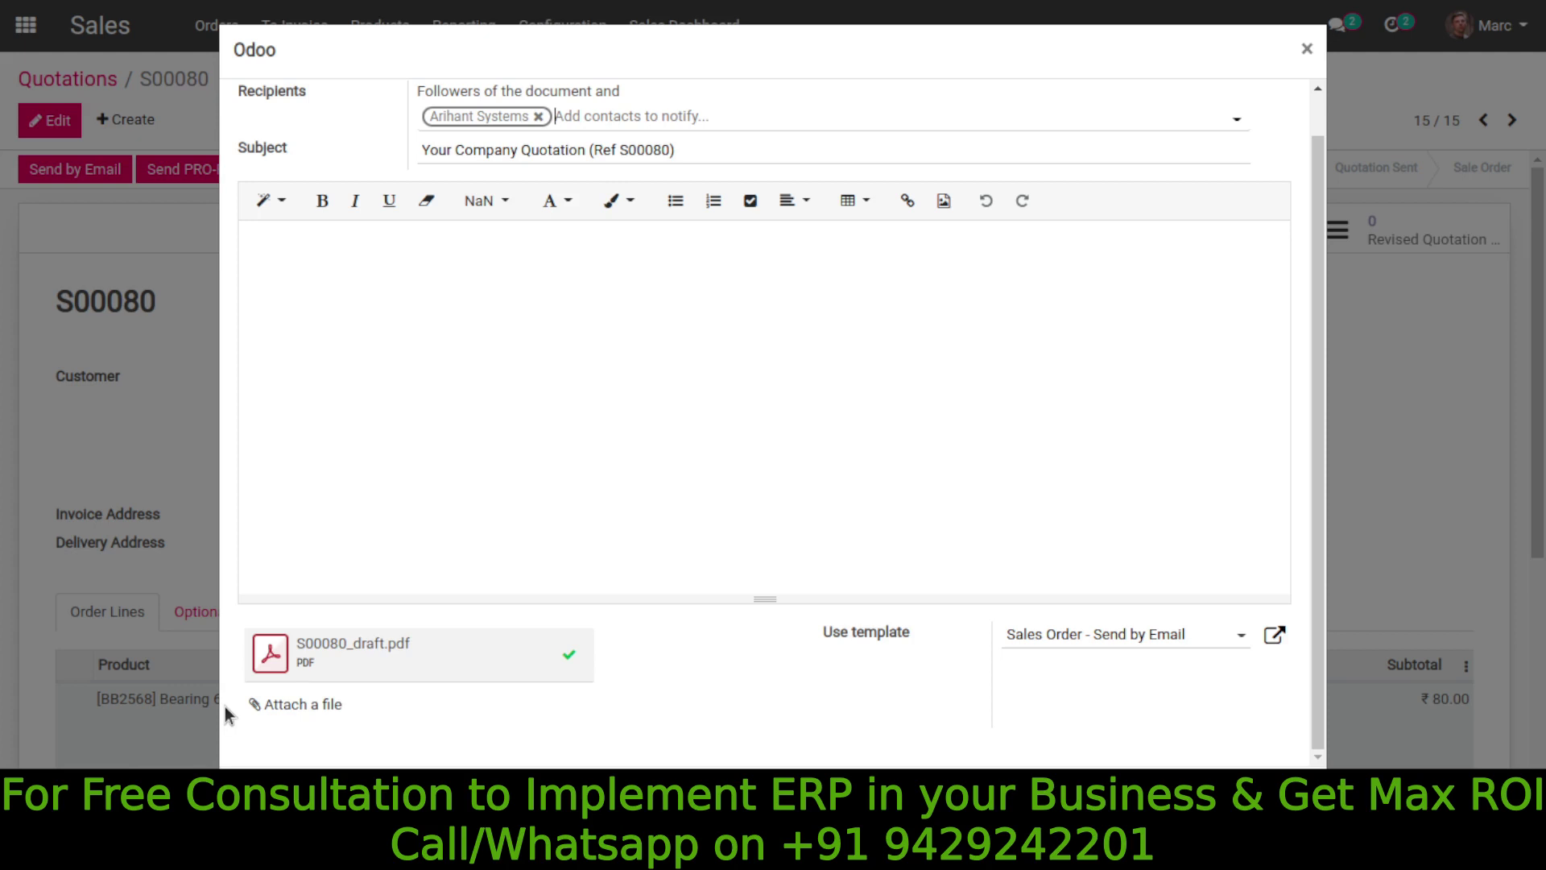
pyautogui.click(1055, 641)
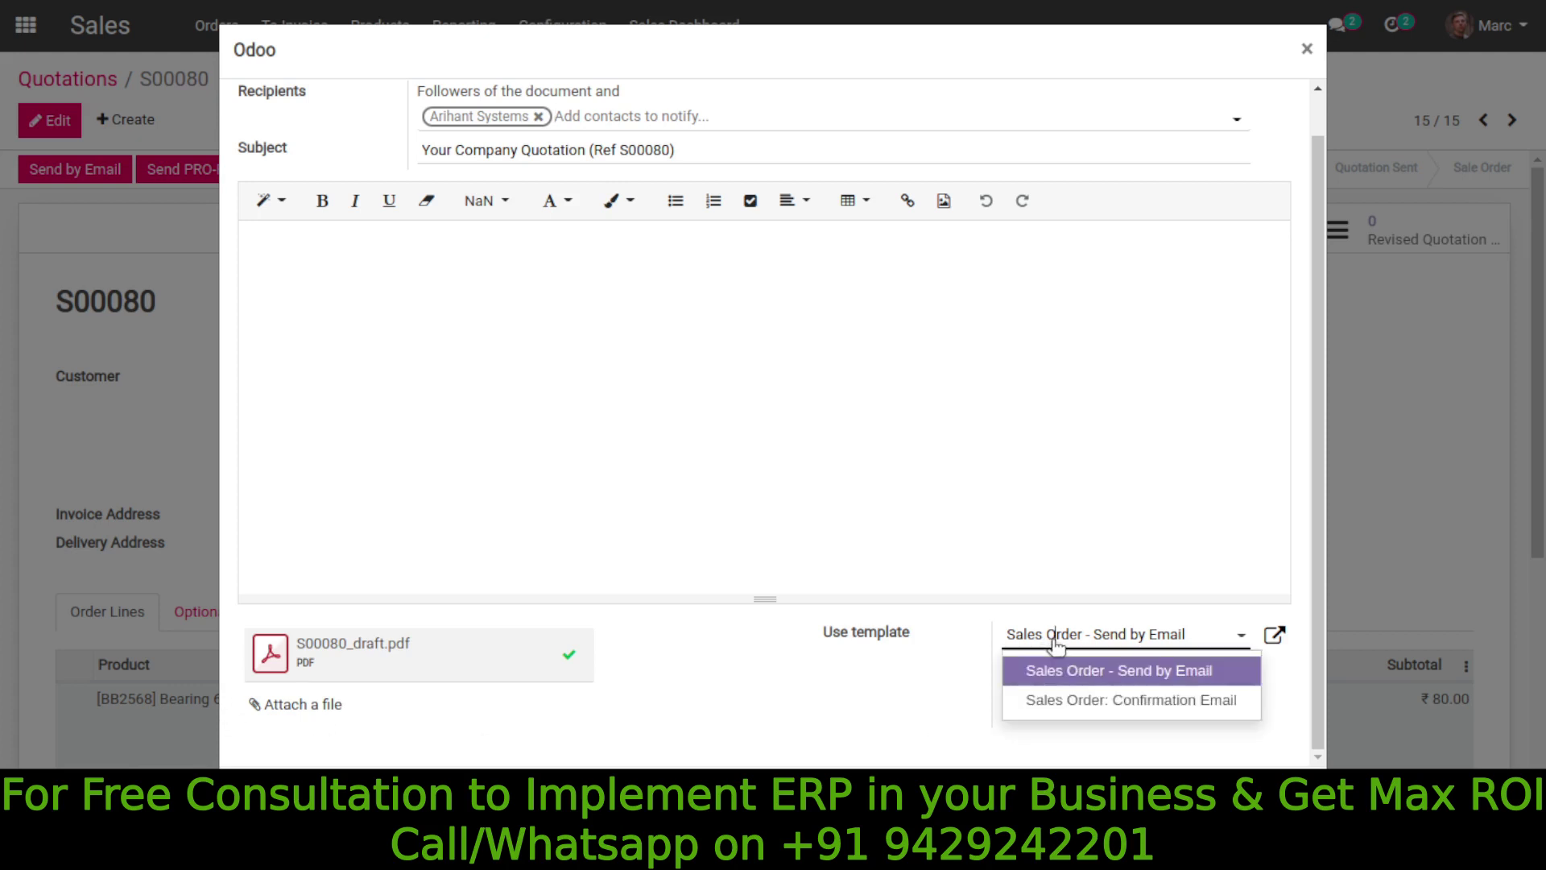
pyautogui.click(1071, 673)
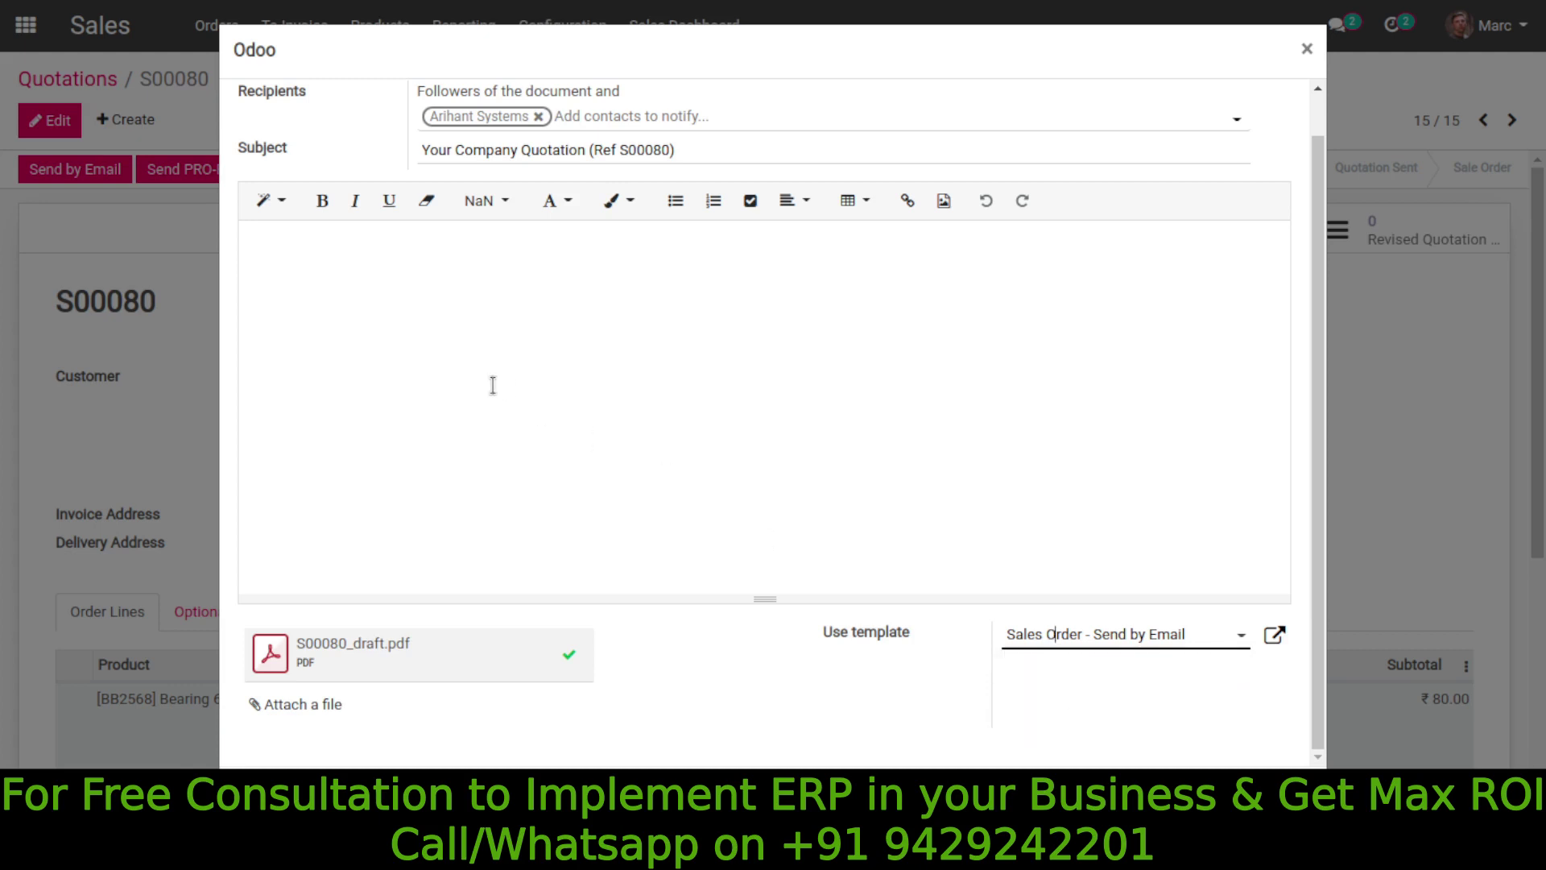
pyautogui.click(253, 244)
pyautogui.moveTo(260, 244); pyautogui.dragTo(587, 322)
pyautogui.click(587, 322)
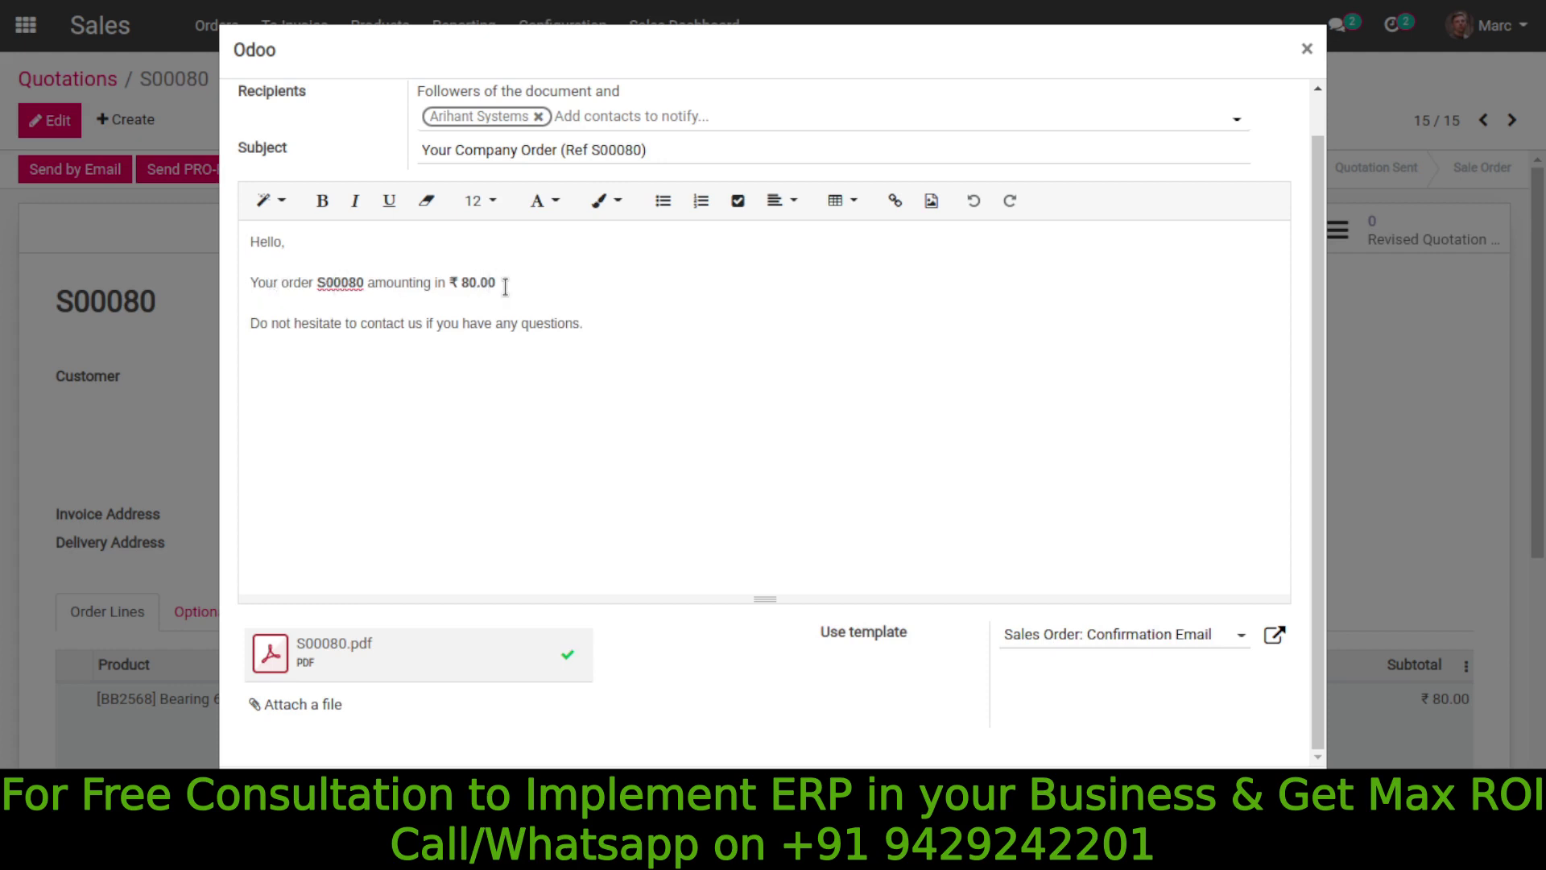
# - Review the order reference and amount in the message body and send the email to Arihant Systems
pyautogui.moveTo(506, 286); pyautogui.dragTo(464, 286)
pyautogui.hotkey('ctrl', 'b')
pyautogui.moveTo(368, 283); pyautogui.dragTo(316, 282)
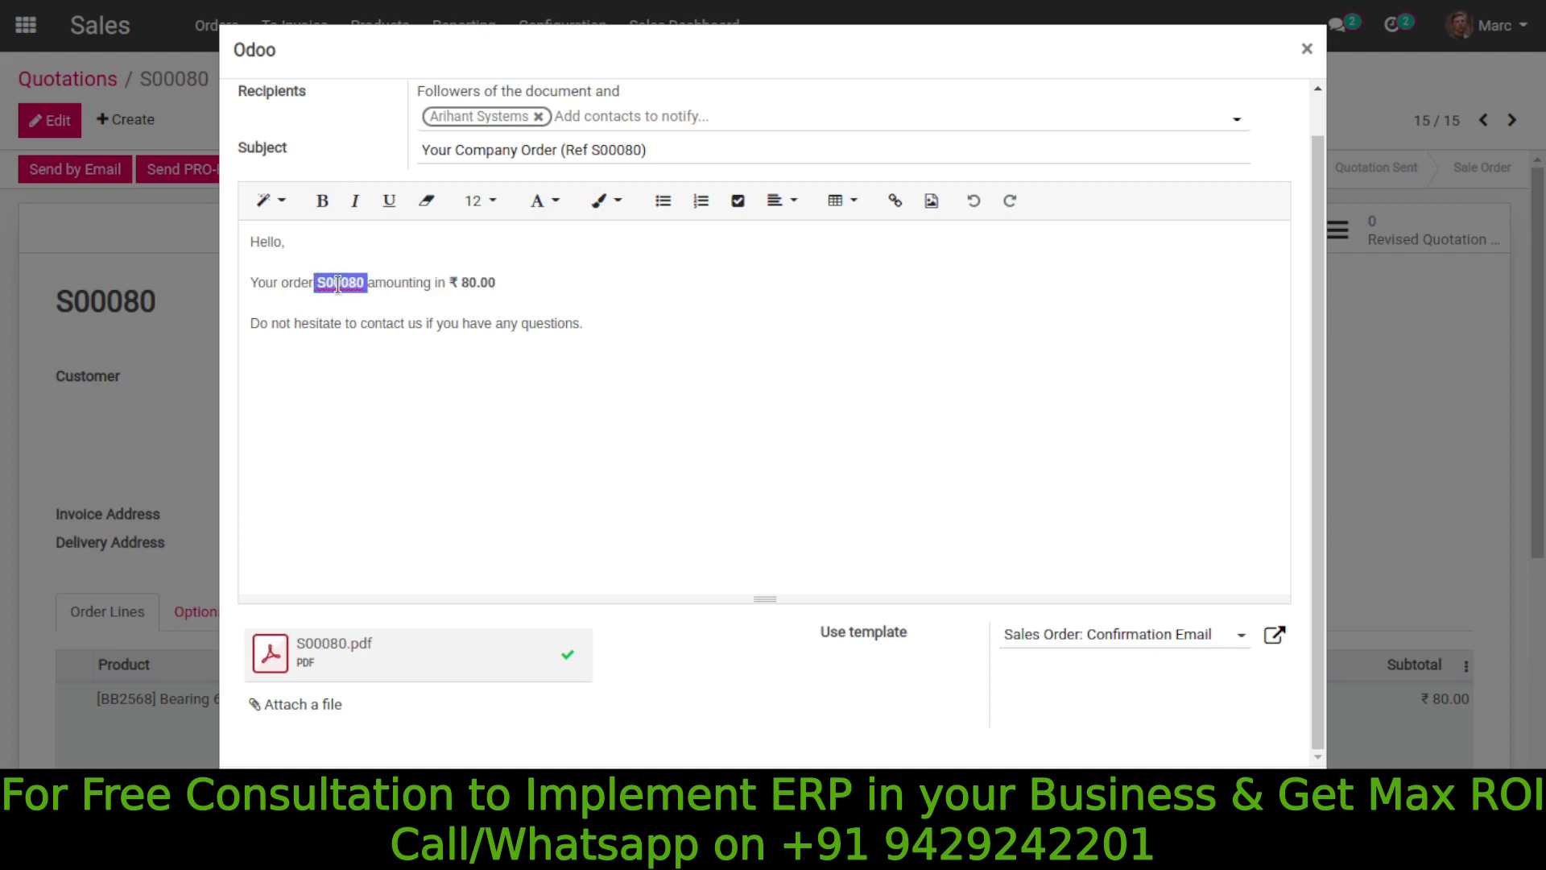
pyautogui.hotkey('ctrl', 'b')
pyautogui.click(338, 284)
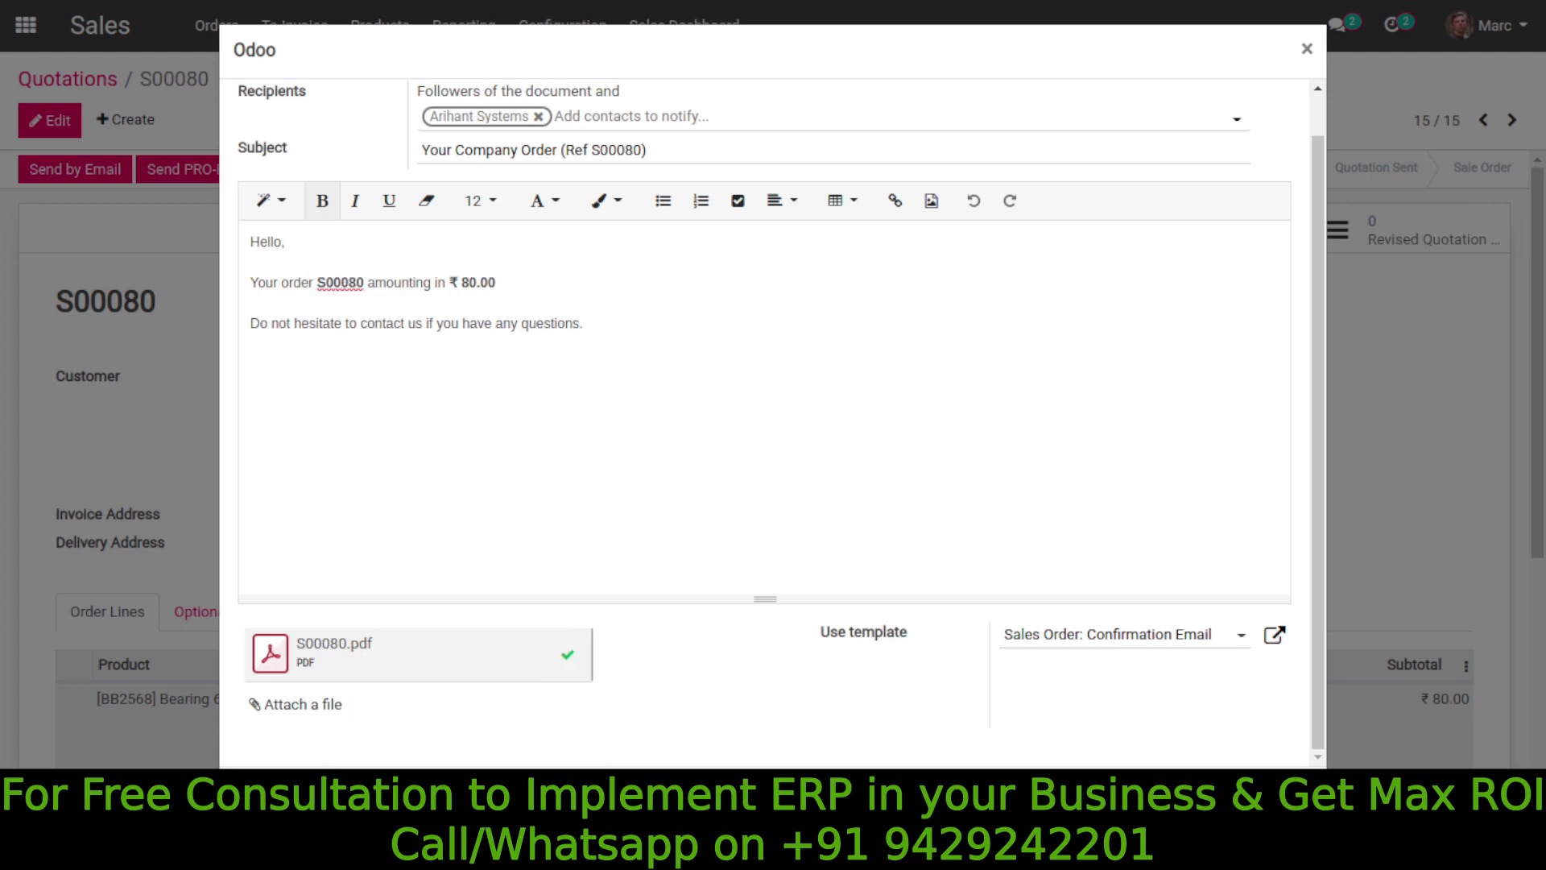
pyautogui.hotkey('ctrl', 'z')
pyautogui.click(340, 284)
pyautogui.click(261, 793)
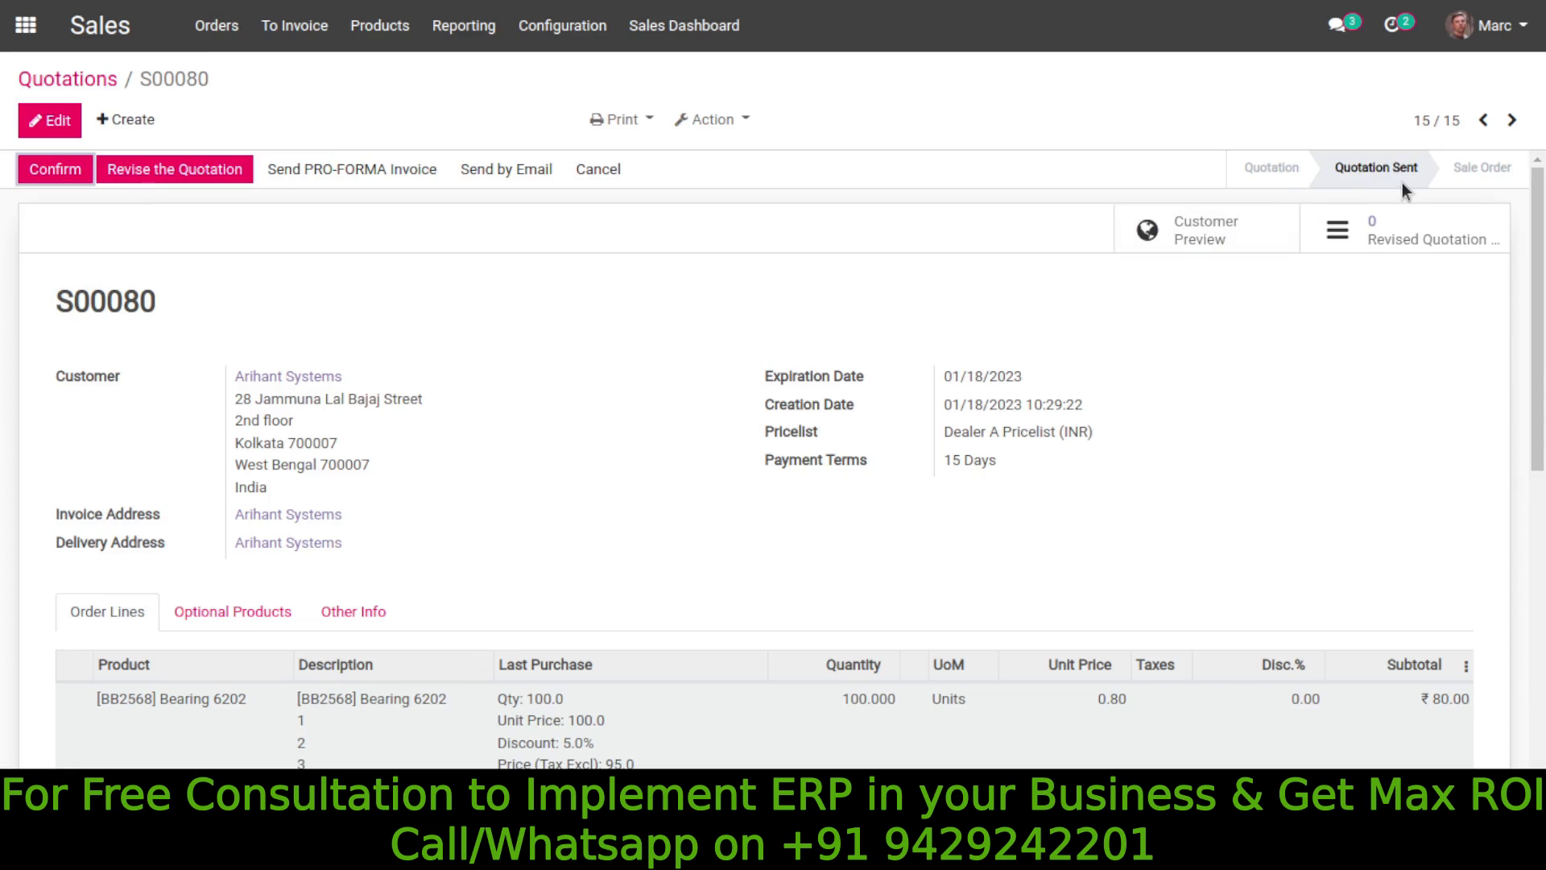
# - Examine the sent email, its timestamp and attachment, and the status change logged in the quotation's message history
pyautogui.scroll(-10, 802, 549)
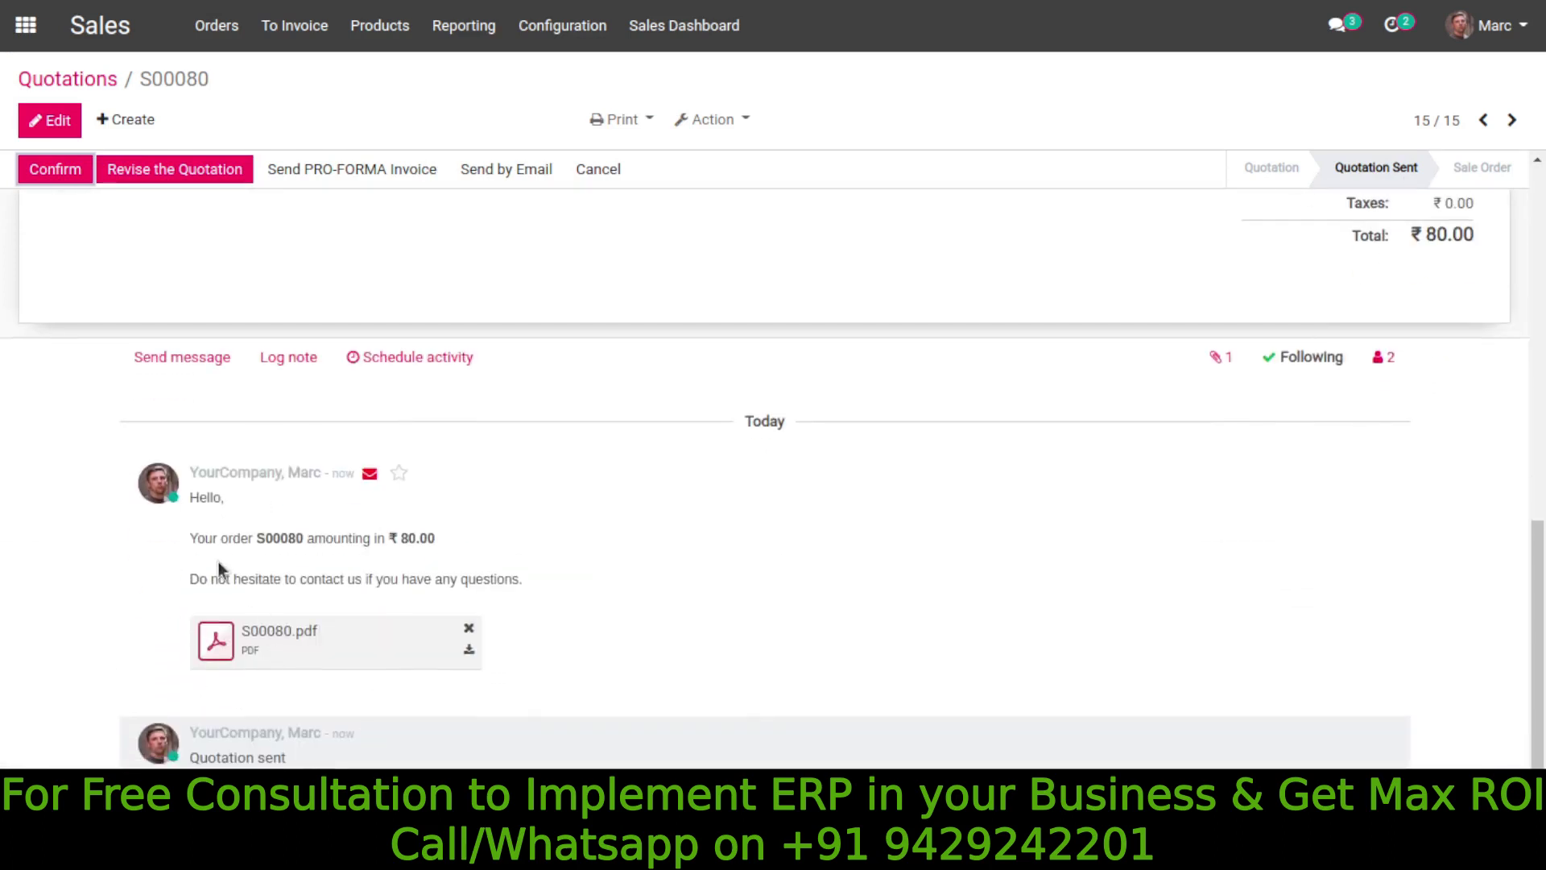
pyautogui.doubleClick(342, 473)
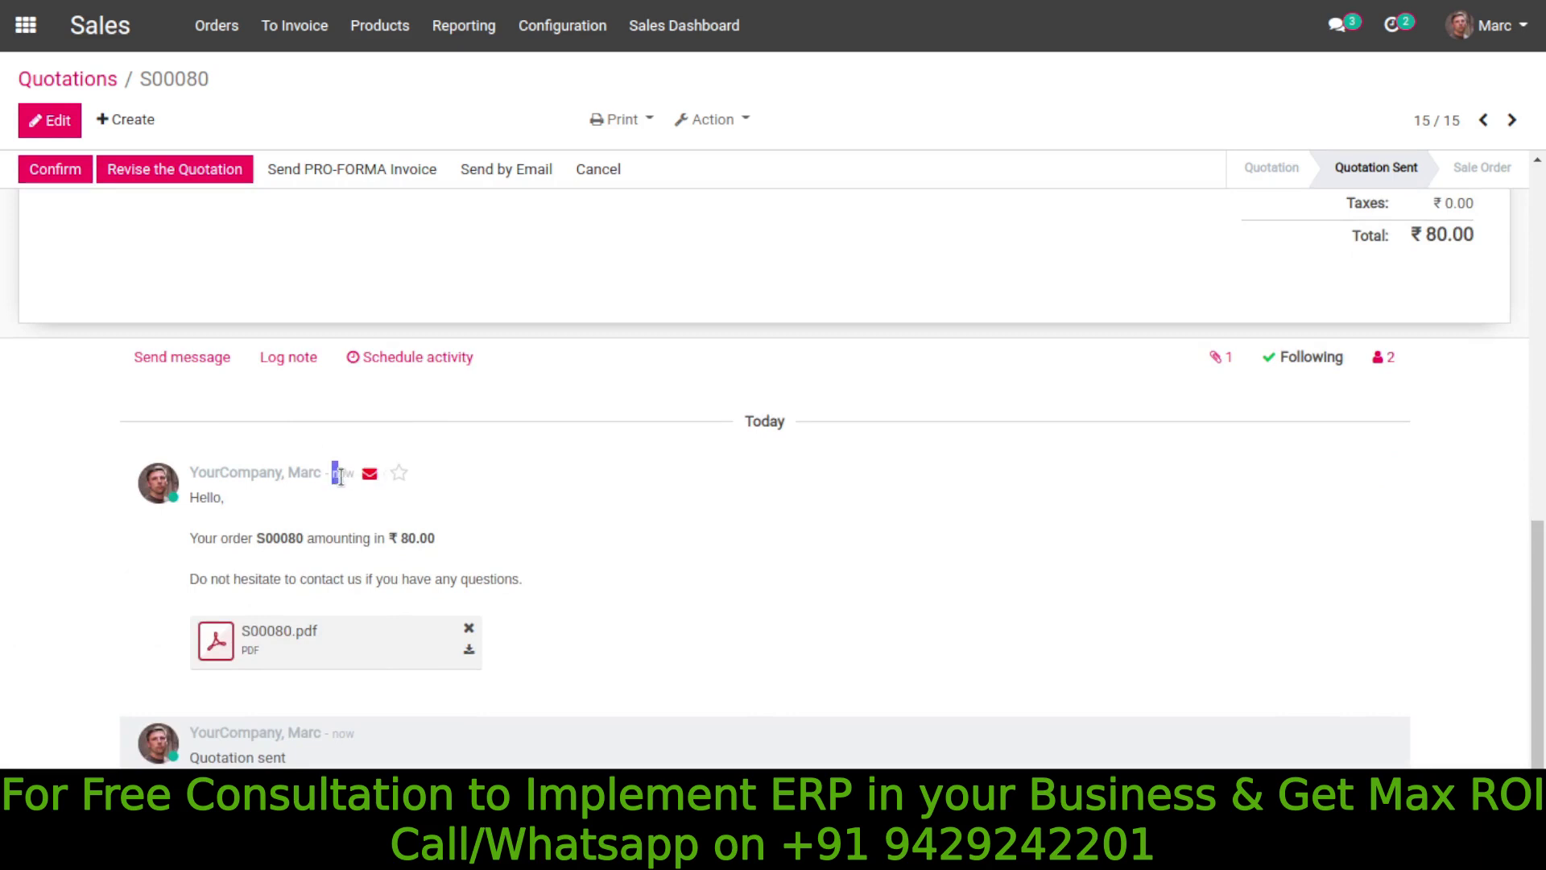
pyautogui.scroll(-1, 373, 626)
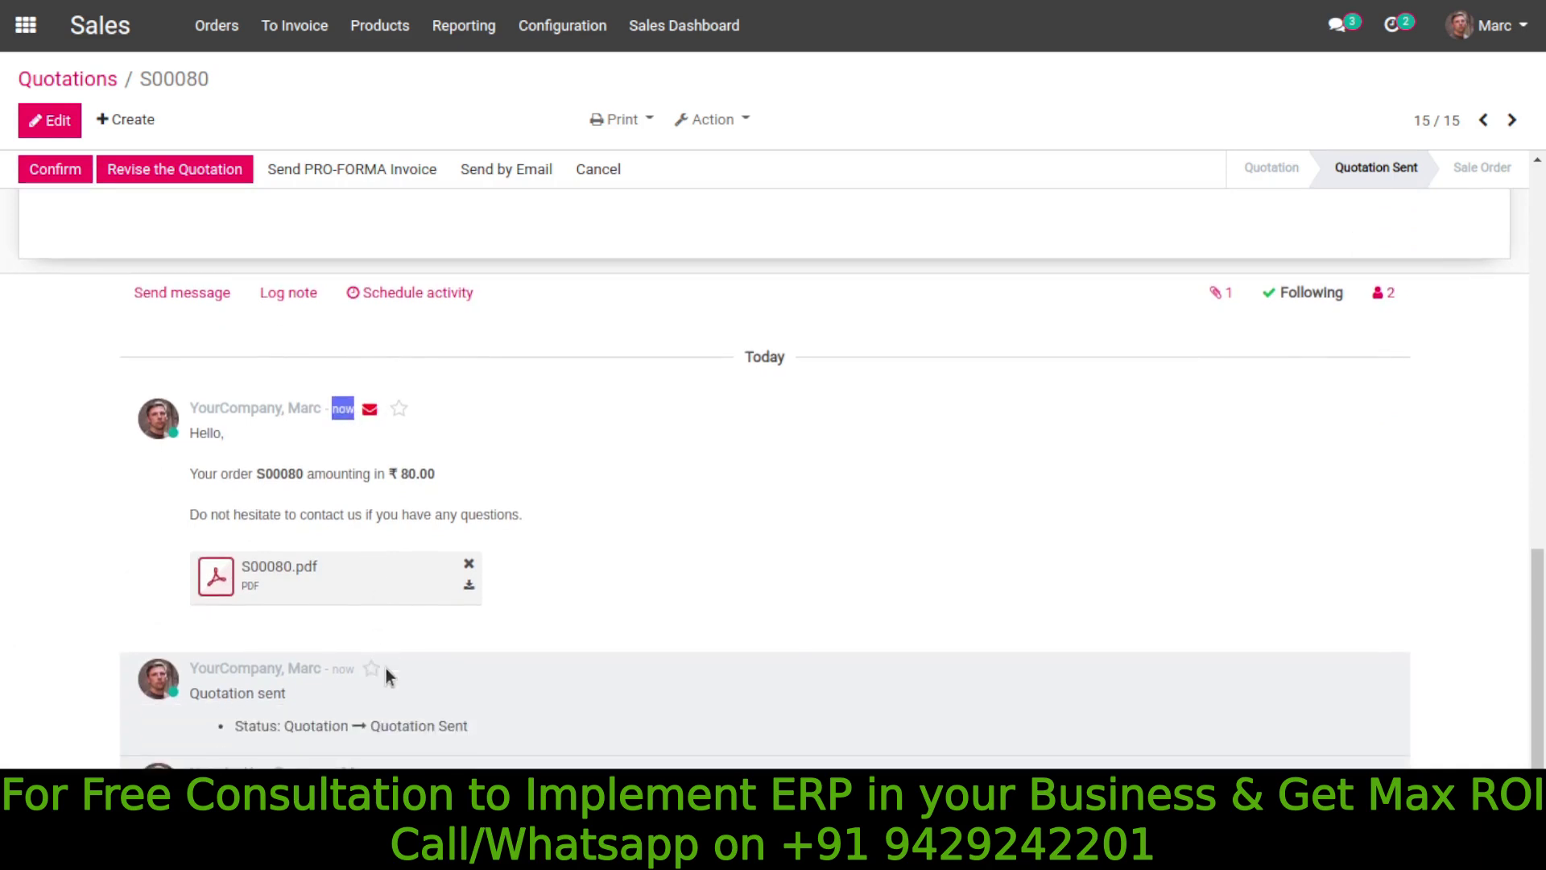
pyautogui.moveTo(393, 769); pyautogui.dragTo(443, 765)
pyautogui.moveTo(329, 765); pyautogui.dragTo(374, 765)
pyautogui.moveTo(320, 408); pyautogui.dragTo(356, 411)
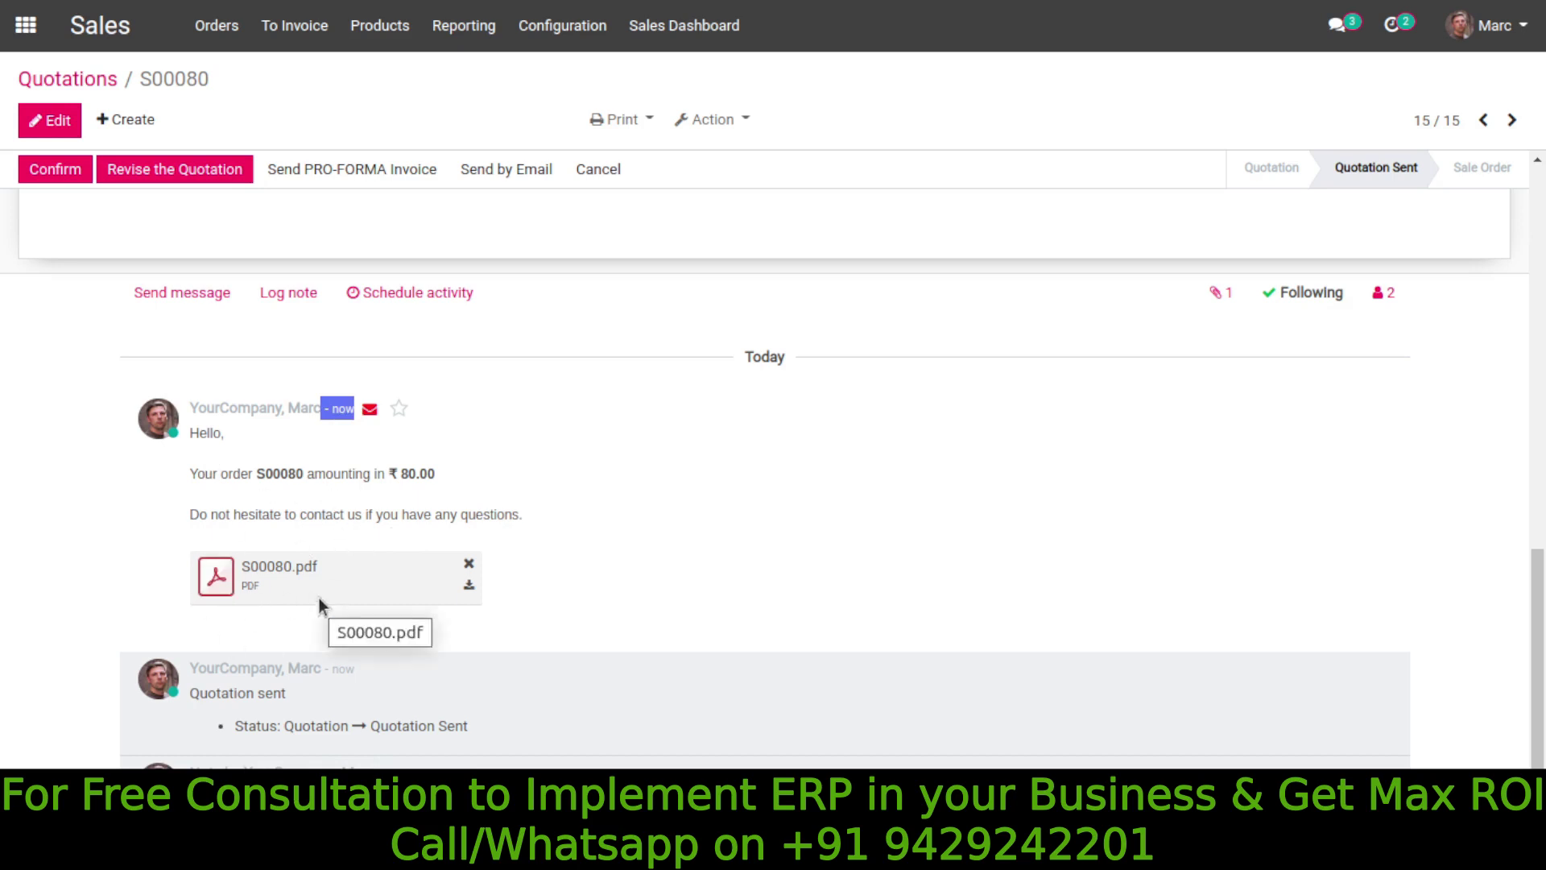
# - Check which documents can be printed for the quotation
pyautogui.scroll(10, 412, 577)
pyautogui.click(616, 121)
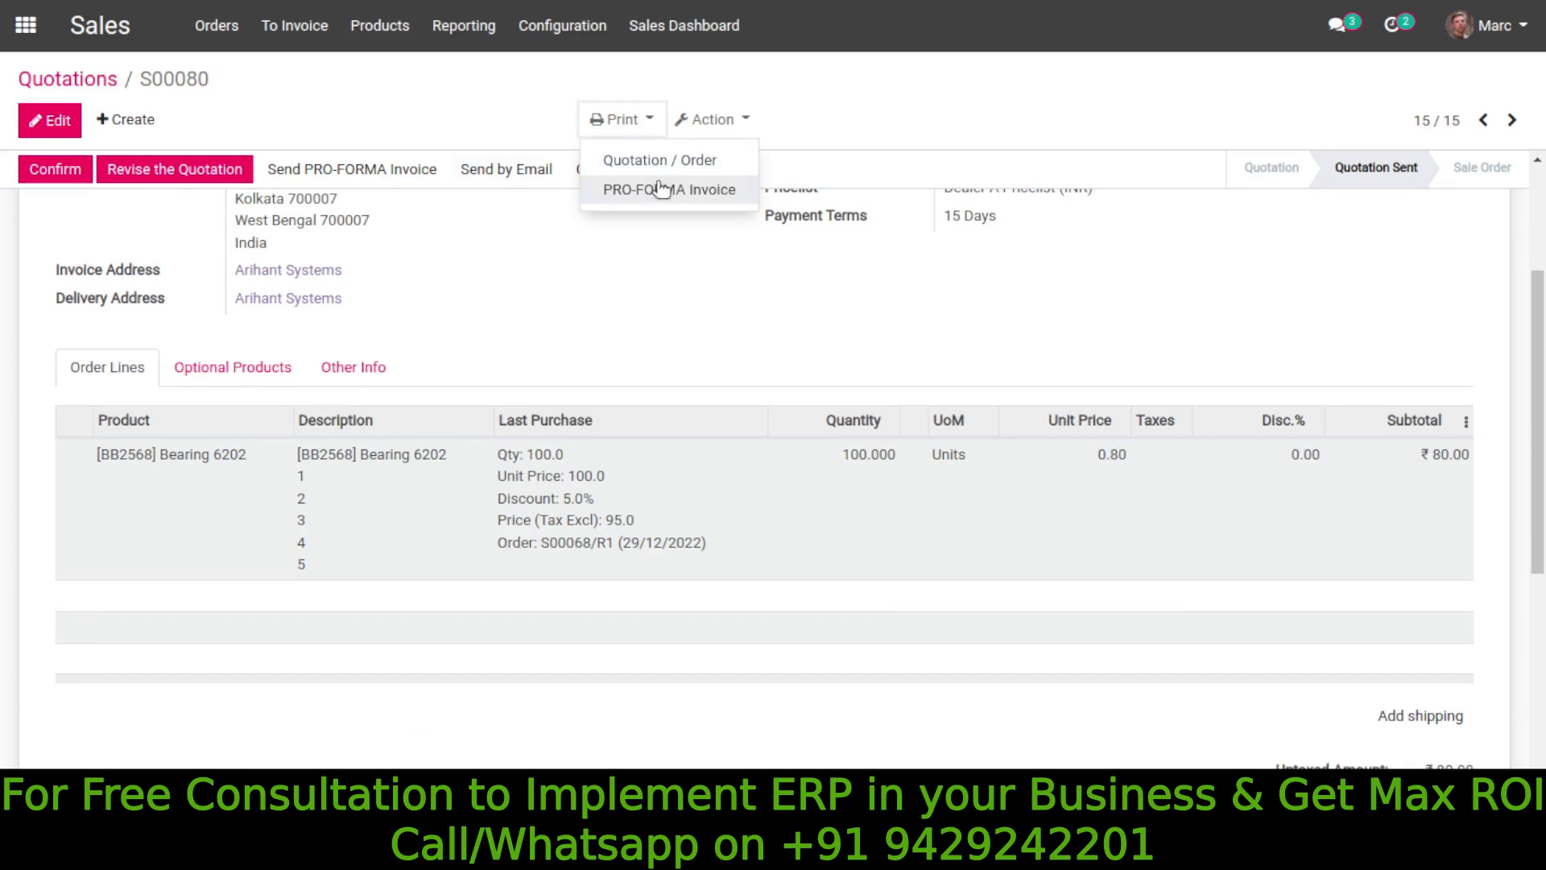
pyautogui.click(451, 112)
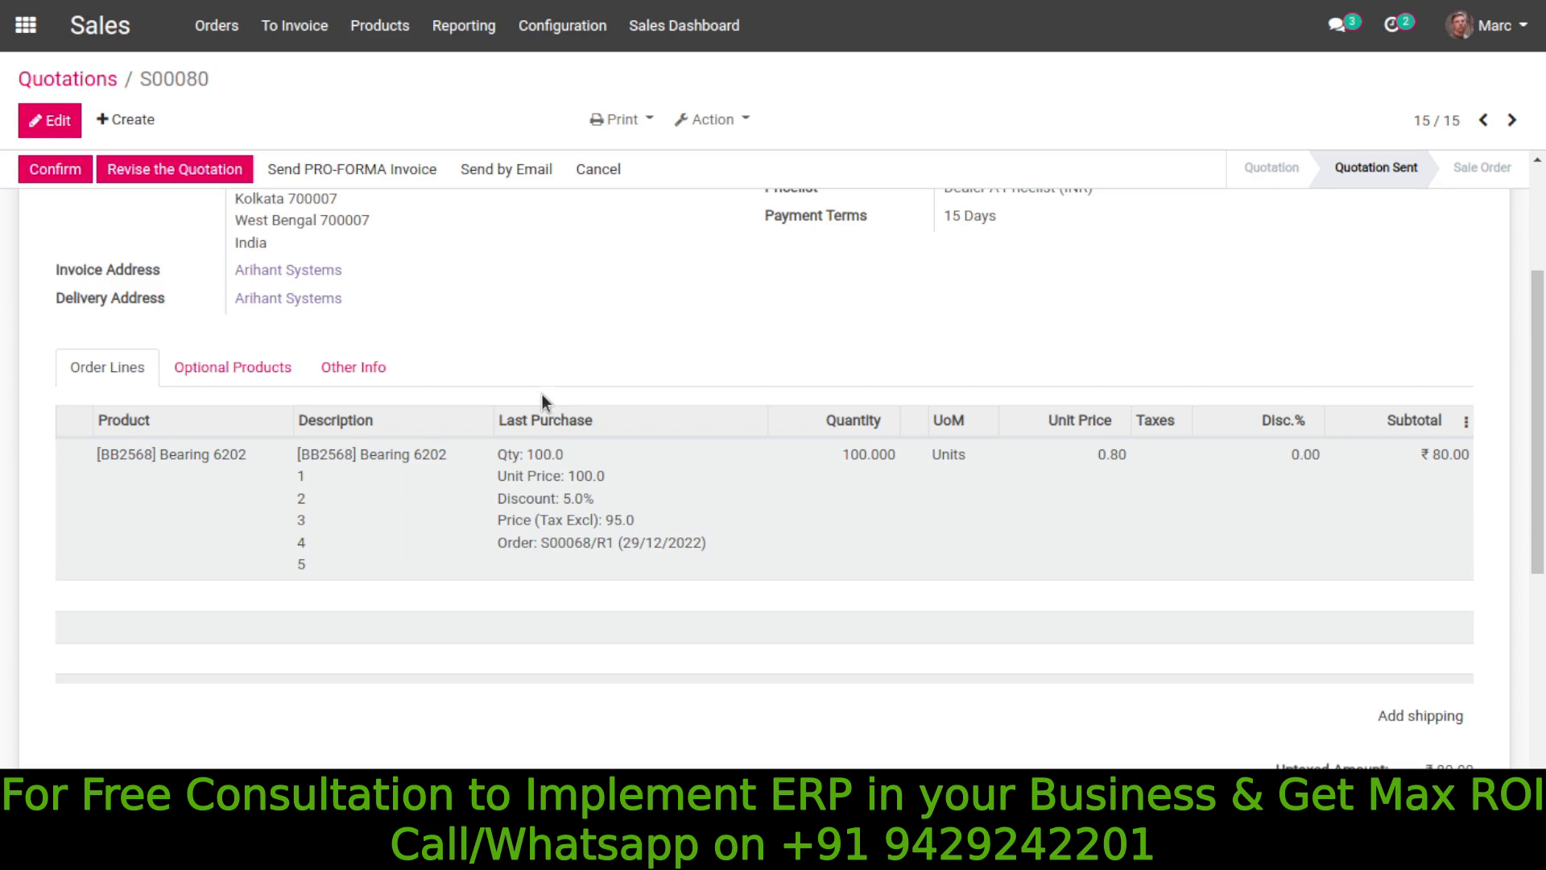
# - Create a revision of the sent quotation and check its revision number
pyautogui.scroll(3, 541, 396)
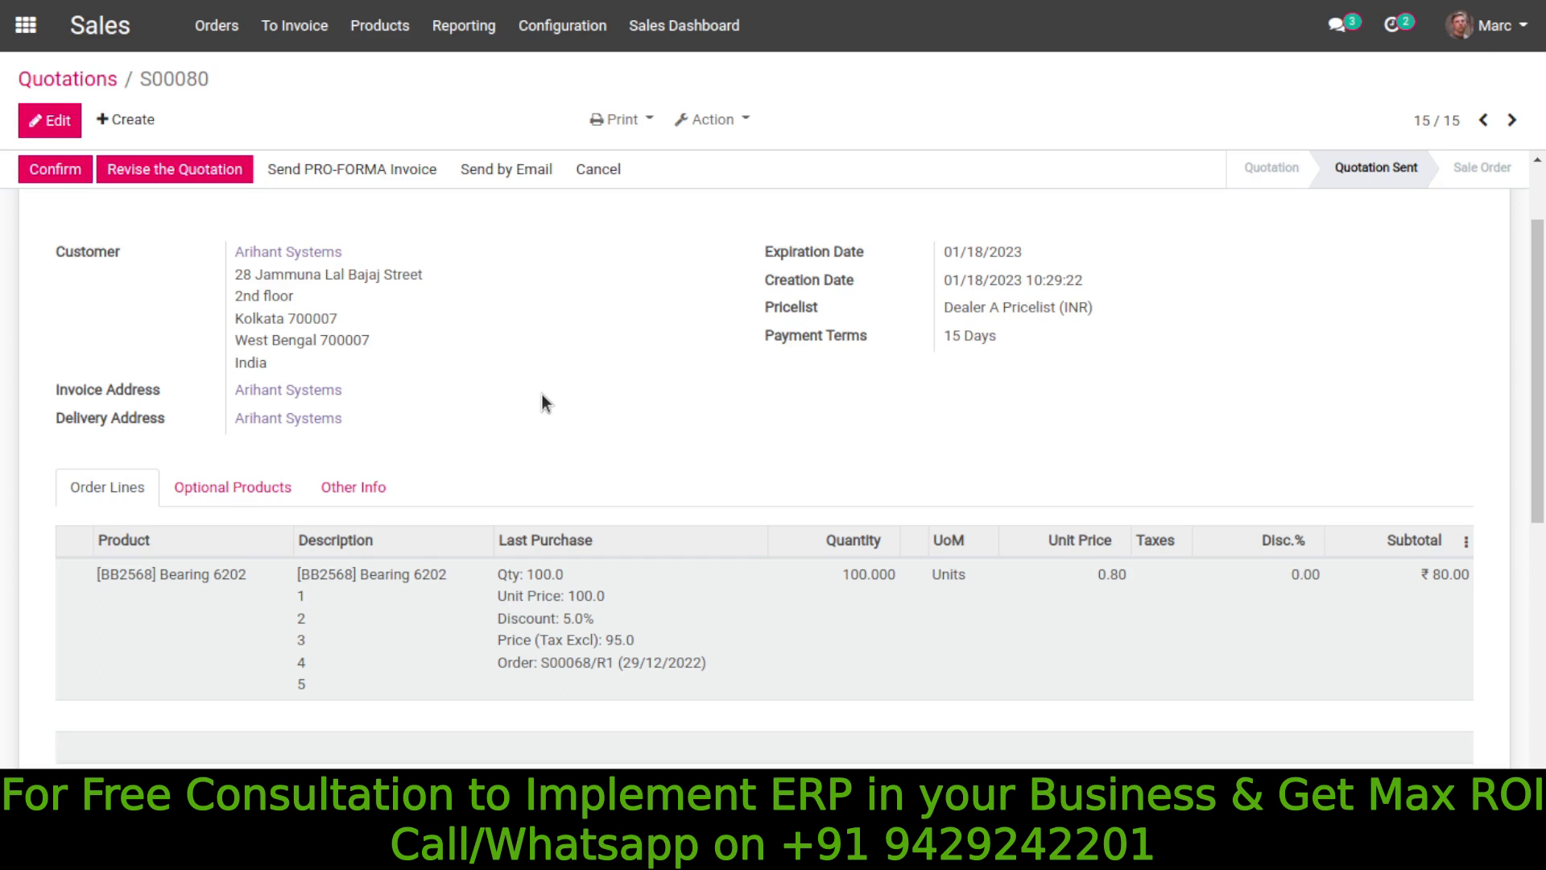
pyautogui.click(150, 171)
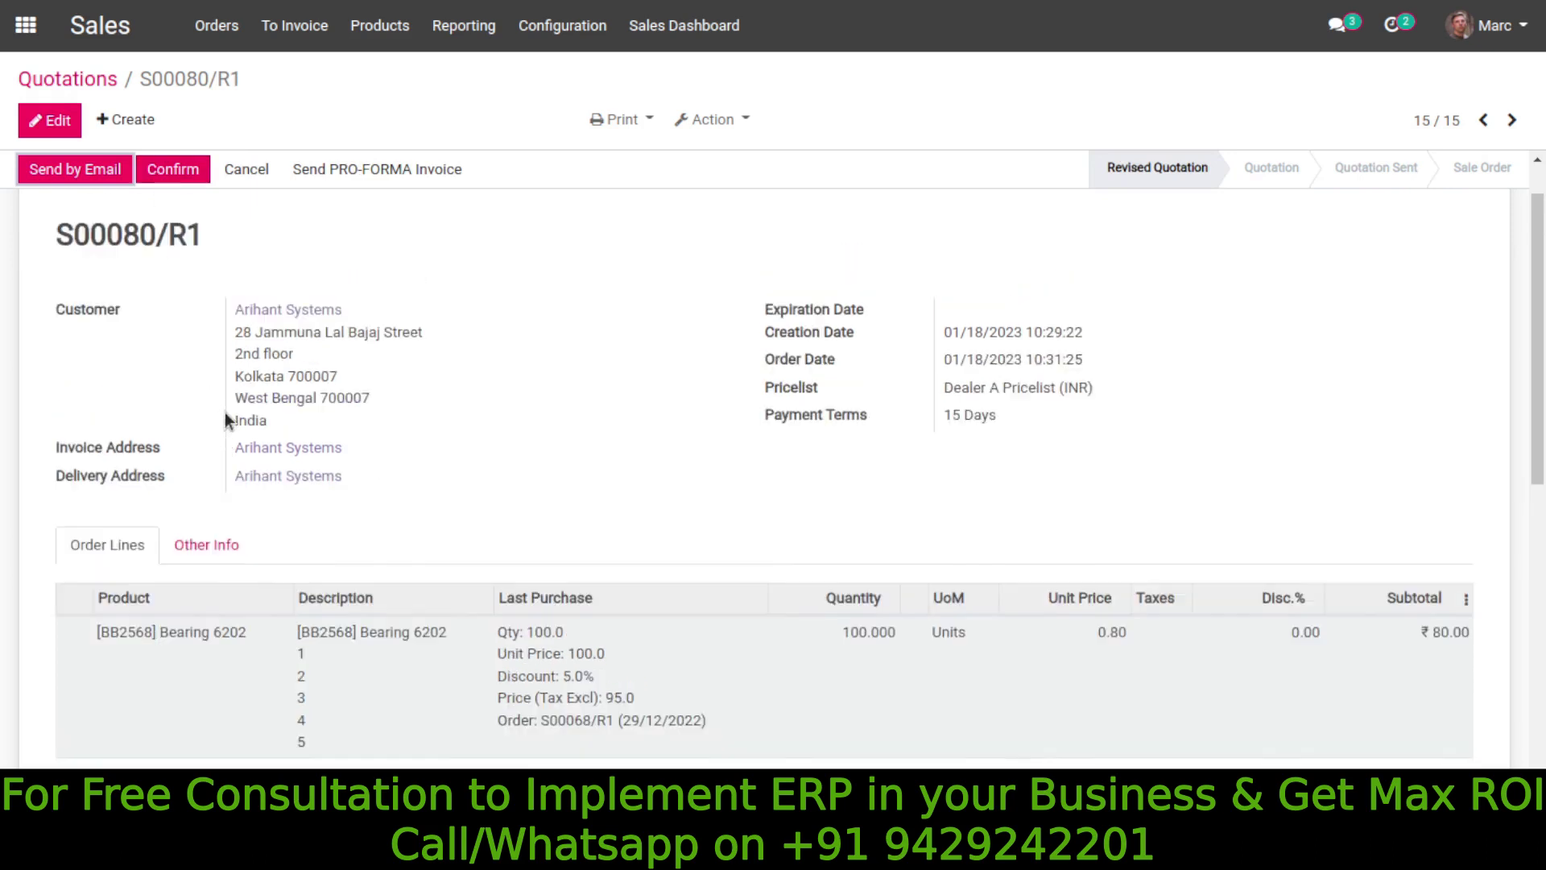
pyautogui.moveTo(226, 308); pyautogui.dragTo(62, 310)
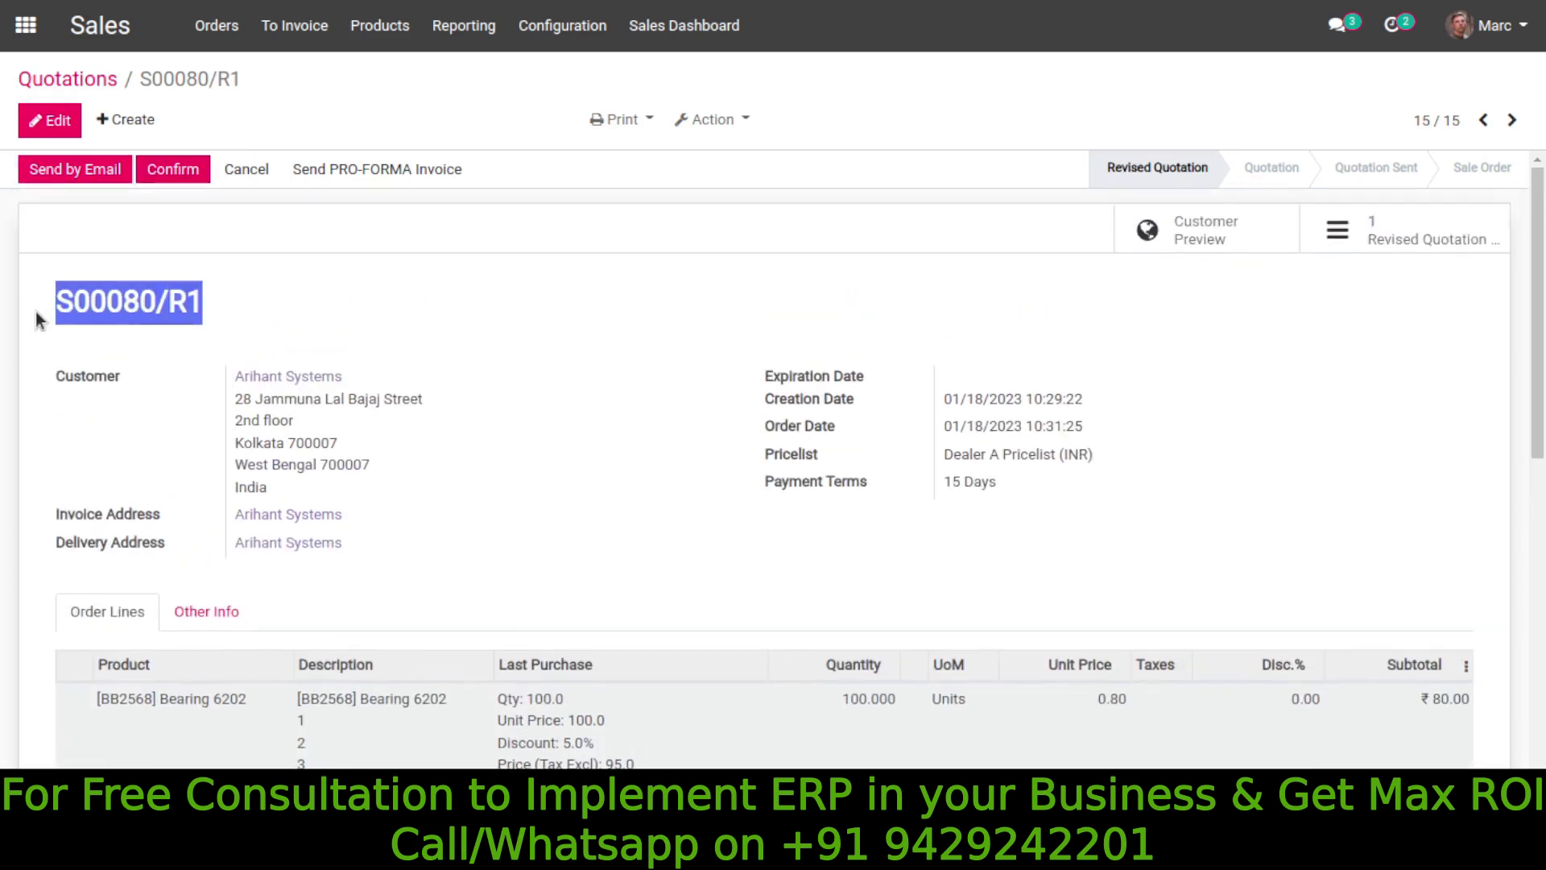
# - Give the revised quotation's Bearing 6202 line a 10% discount, set payment terms to Immediate Payment, and save
pyautogui.click(50, 121)
pyautogui.click(1261, 728)
pyautogui.write('10')
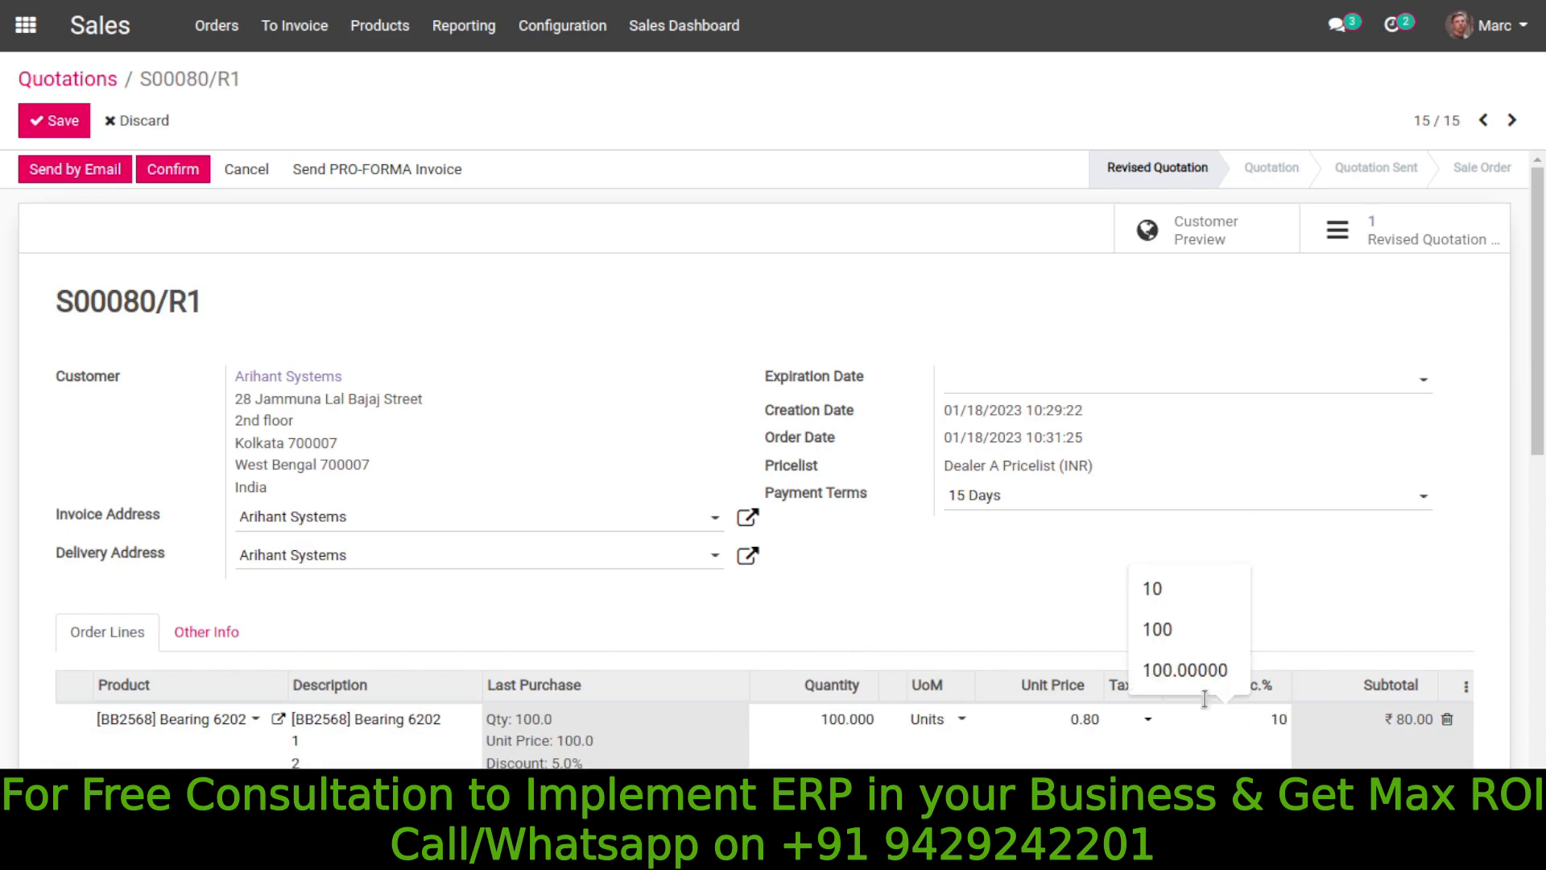
pyautogui.click(999, 496)
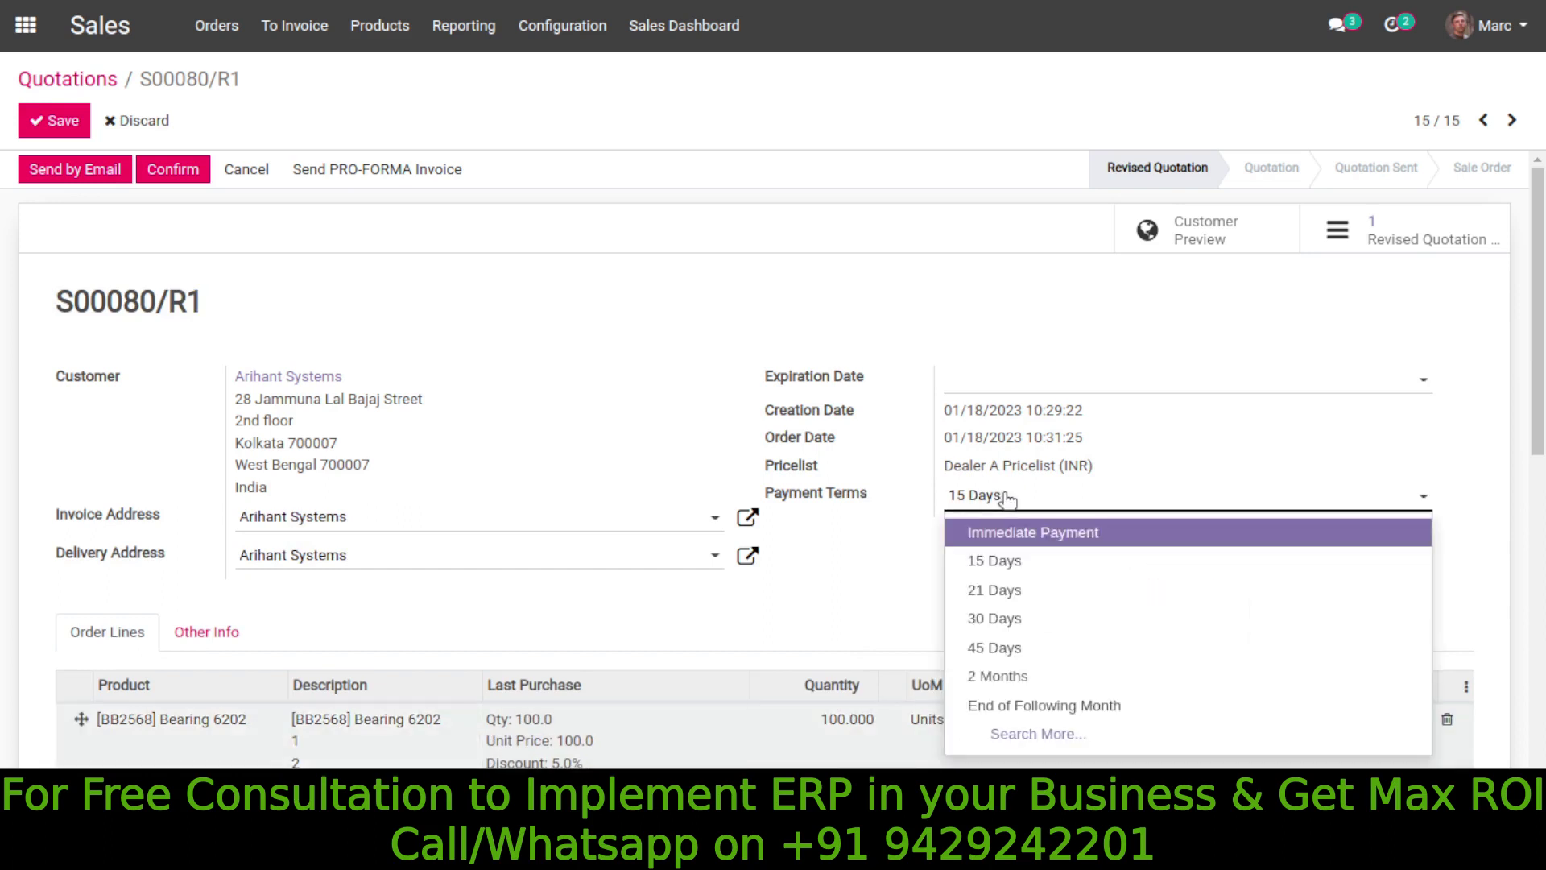
pyautogui.click(1023, 527)
pyautogui.click(55, 125)
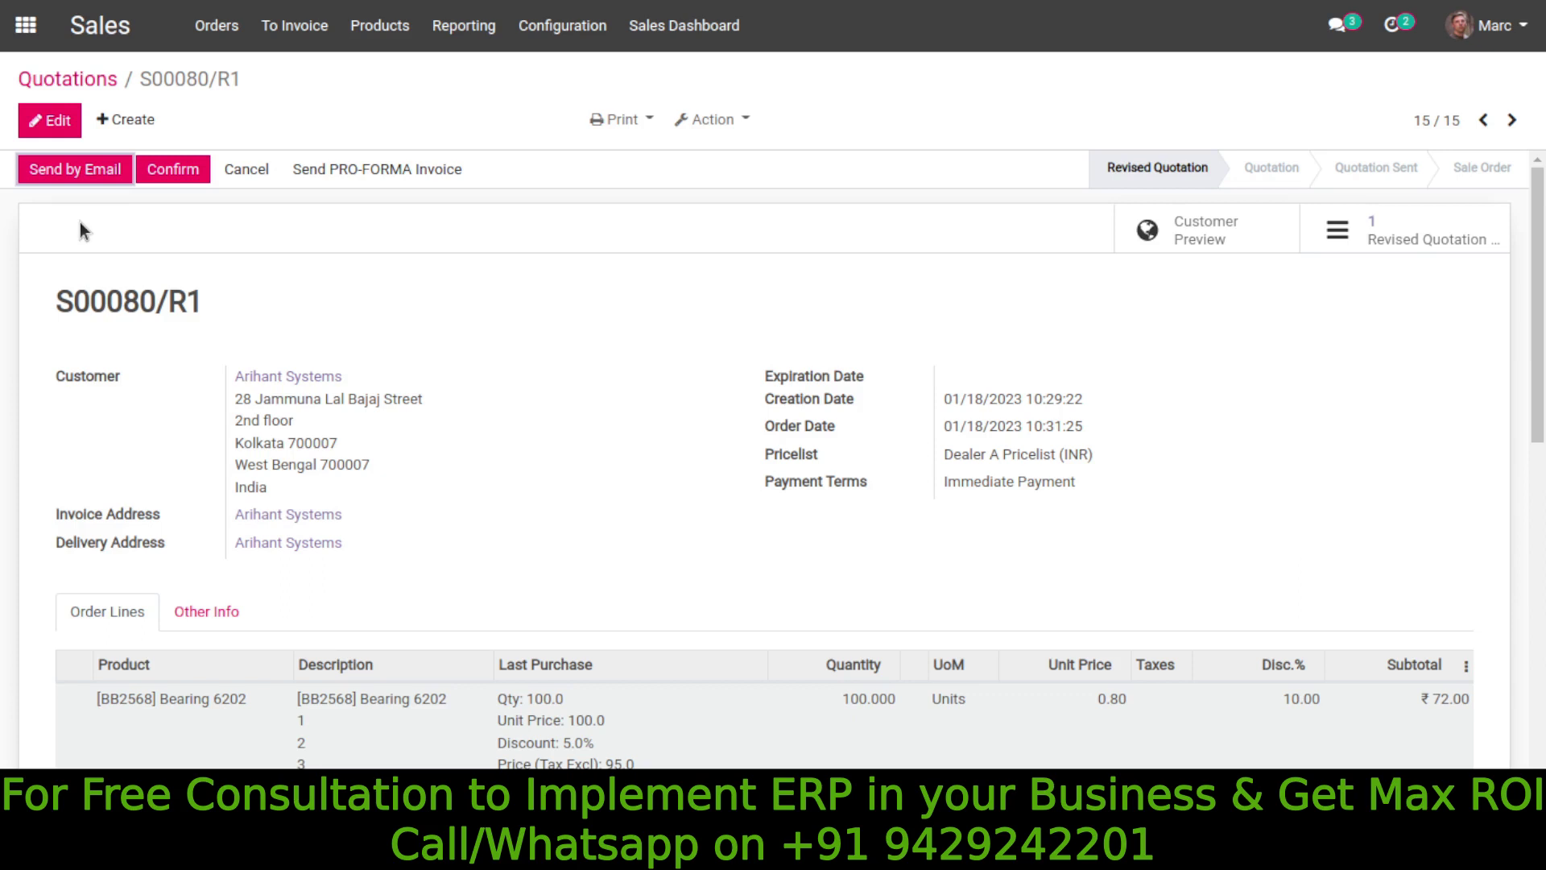
# - Review the discount and payment terms of the cancelled previous version, and return to the revised quotation
pyautogui.click(1359, 227)
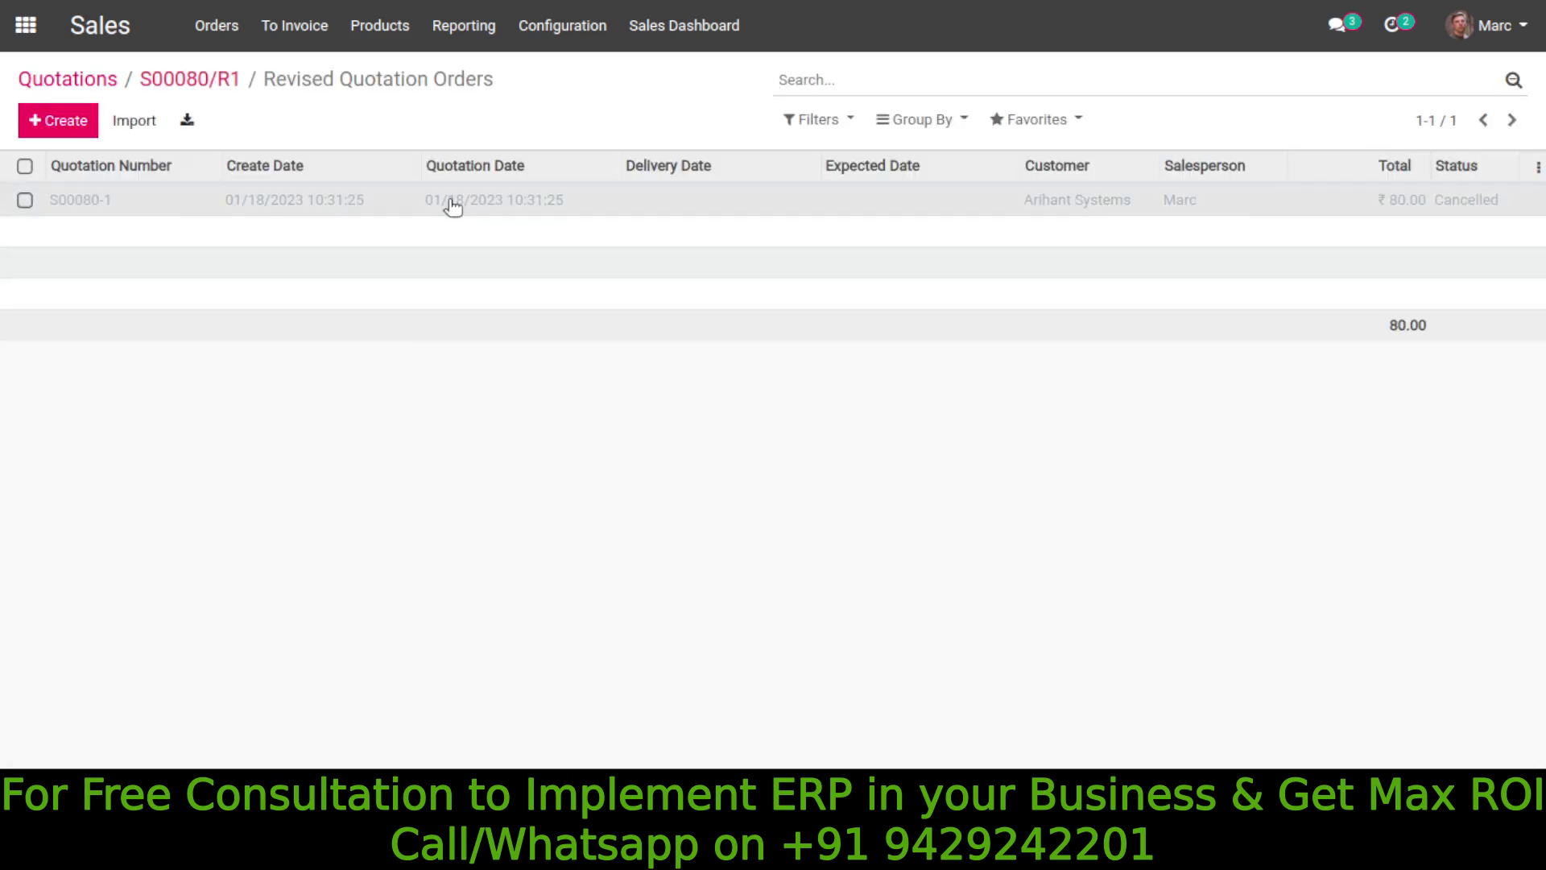
pyautogui.click(453, 206)
pyautogui.scroll(-4, 1195, 518)
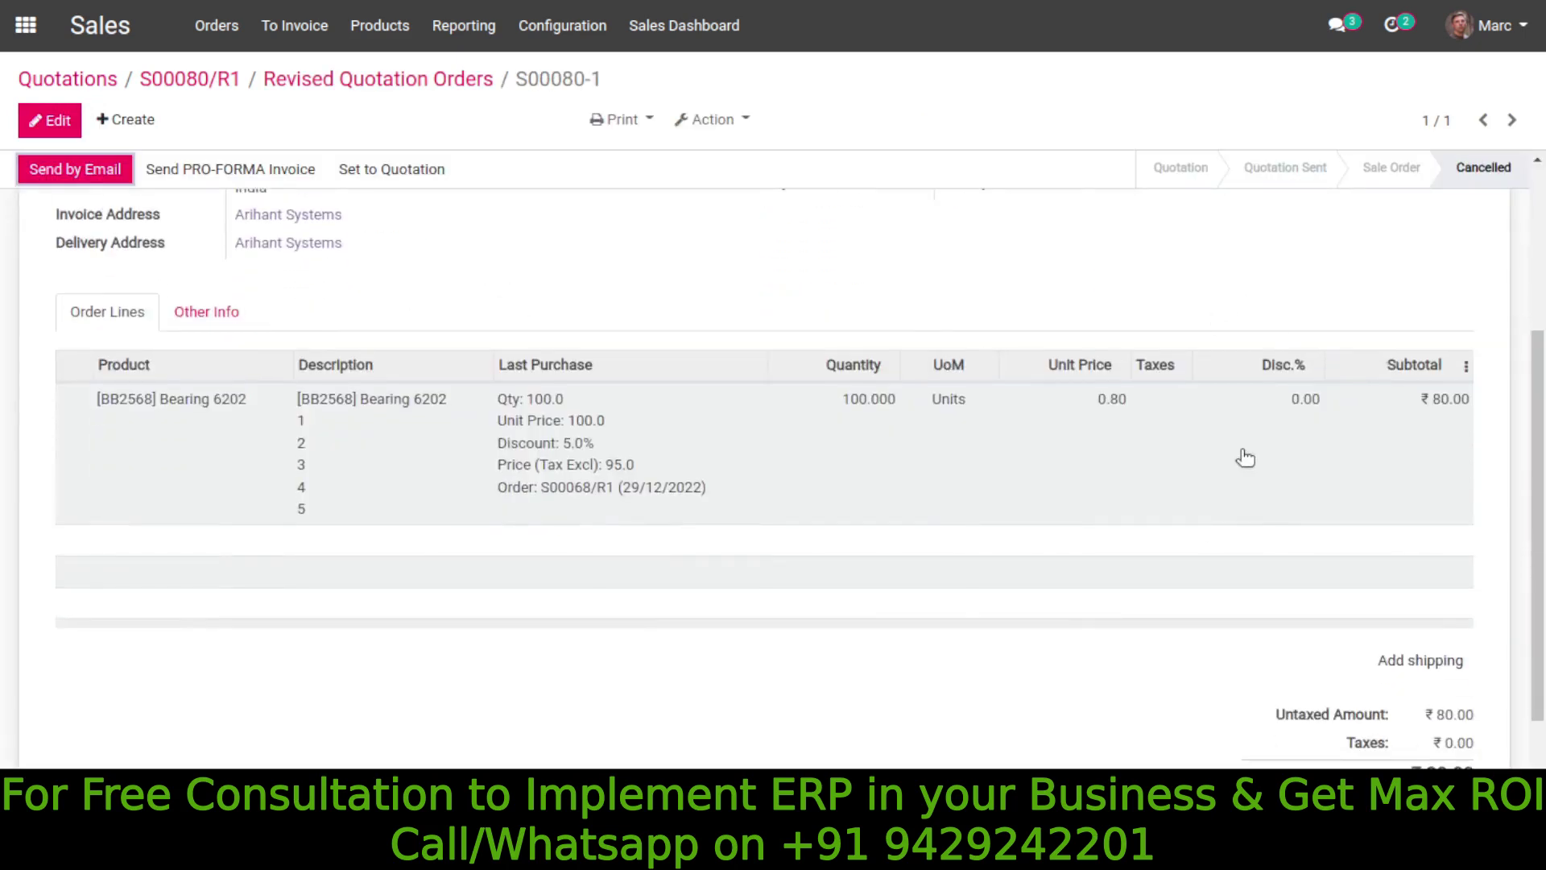
pyautogui.scroll(4, 1168, 455)
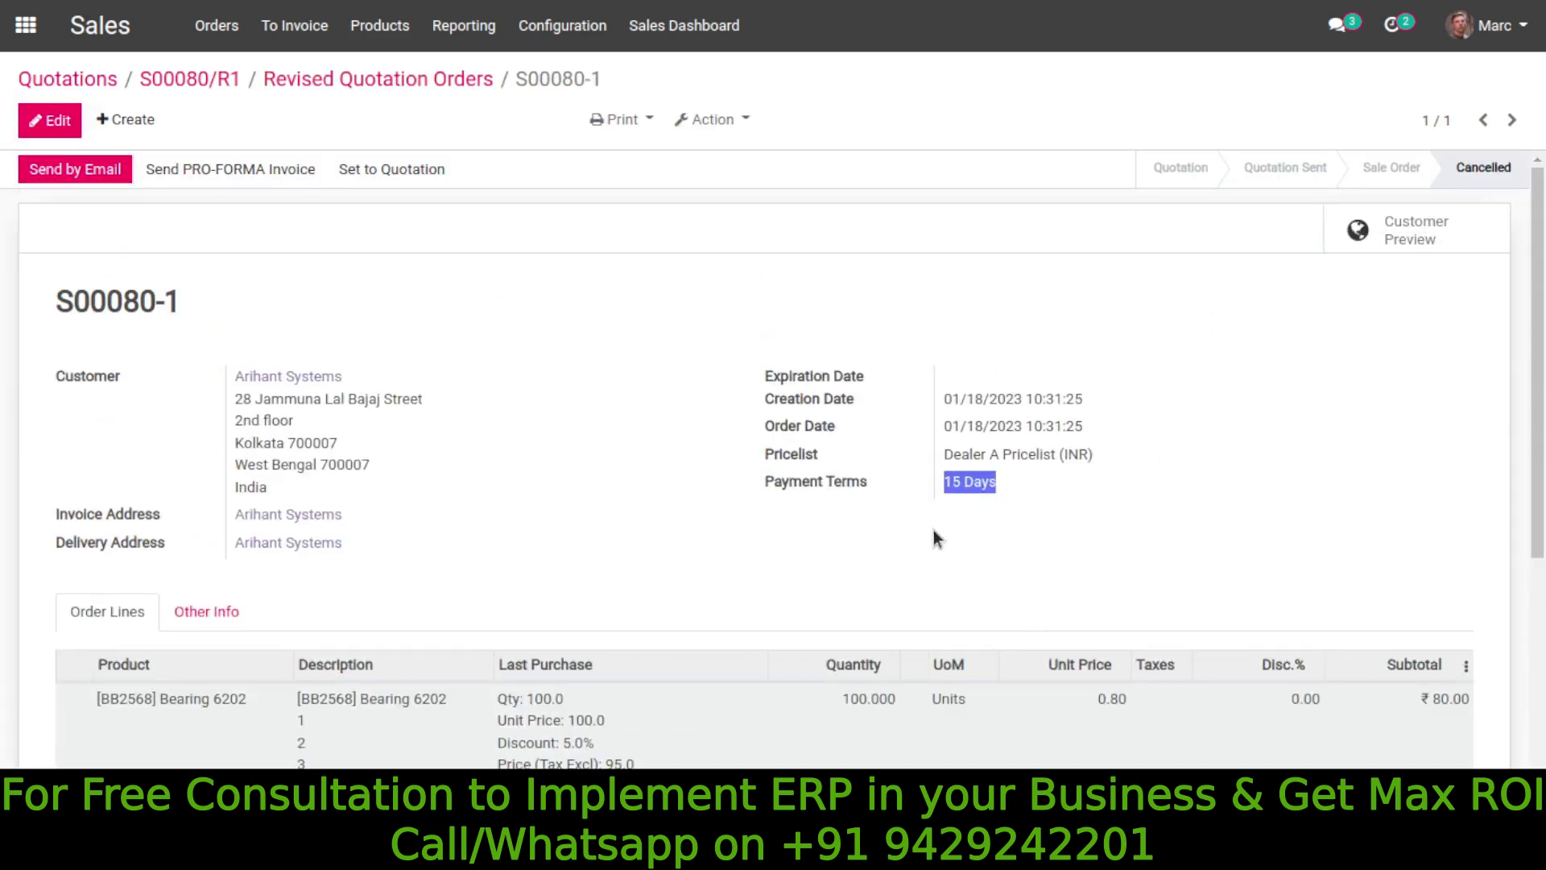
pyautogui.click(297, 83)
pyautogui.click(218, 84)
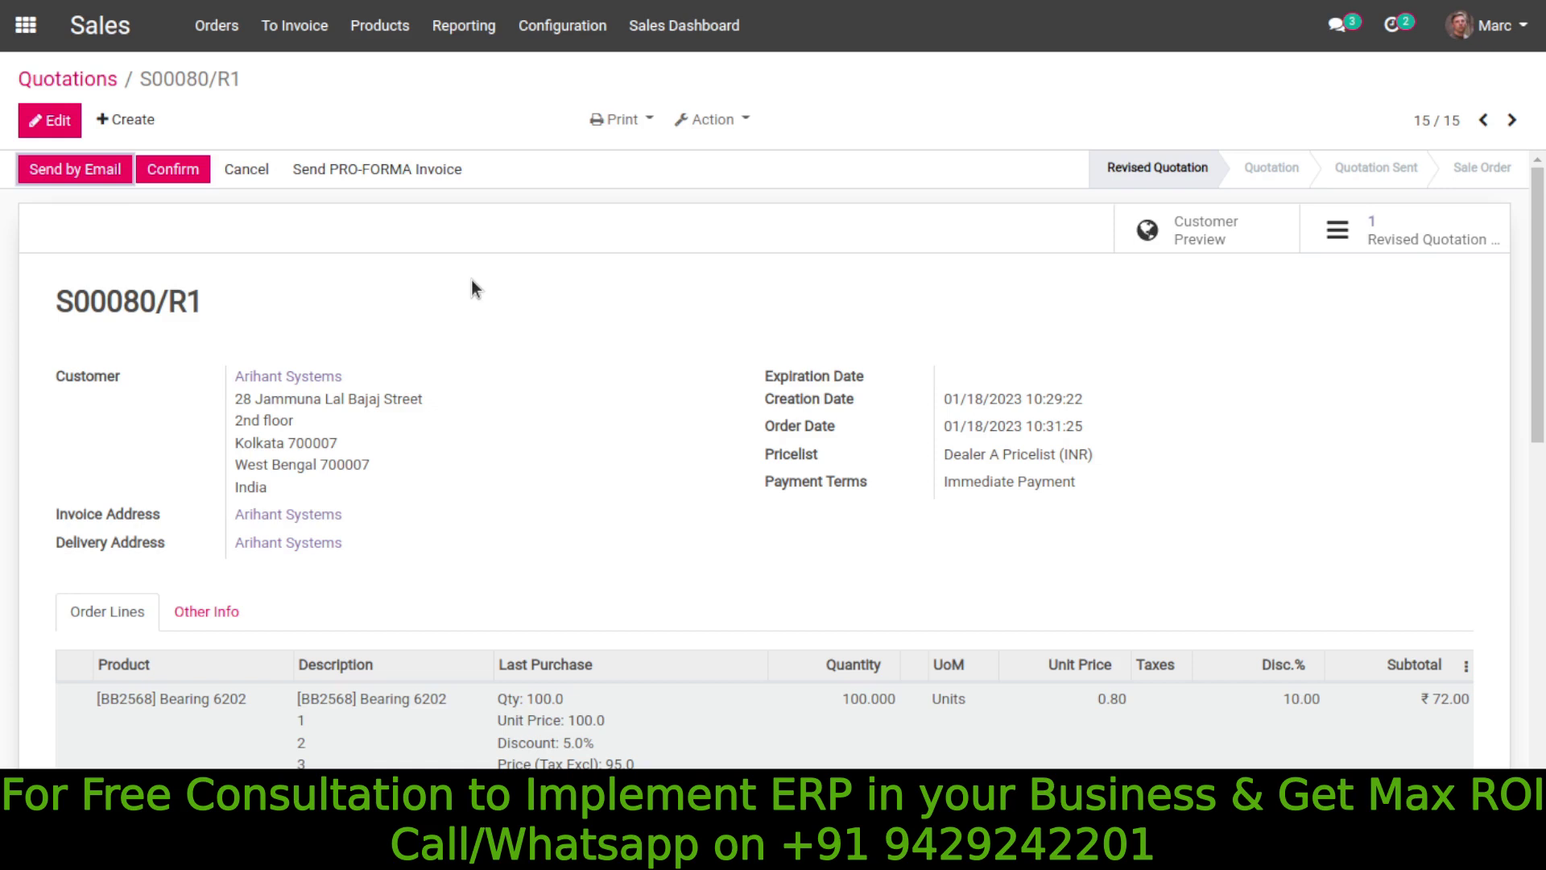
# - Confirm the revised quotation S00080/R1 as a sales order and check its order number
pyautogui.click(174, 180)
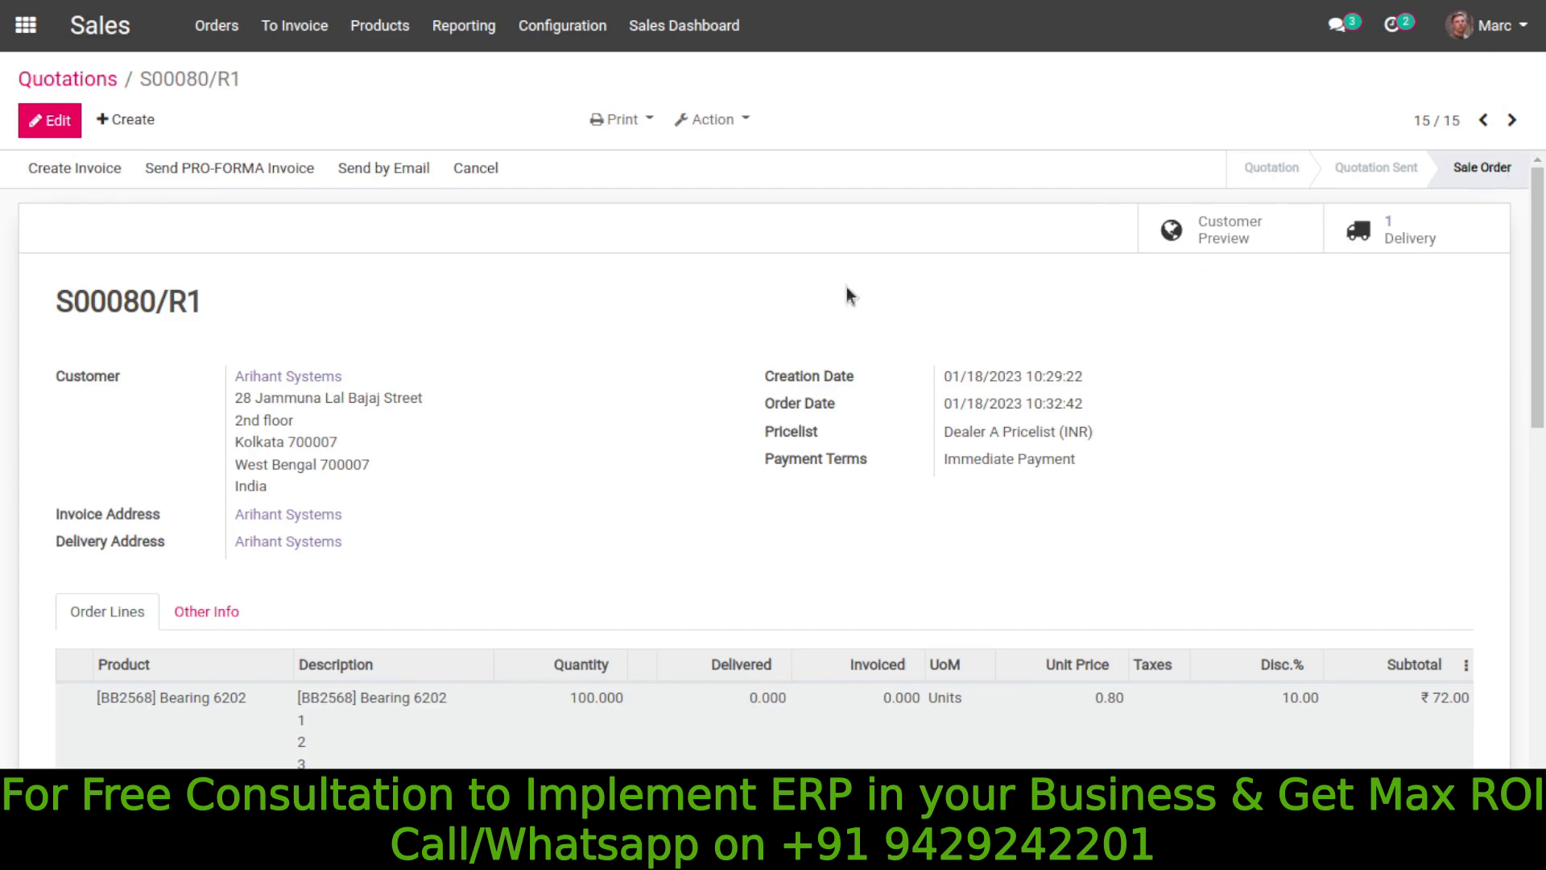
pyautogui.moveTo(205, 303); pyautogui.dragTo(58, 303)
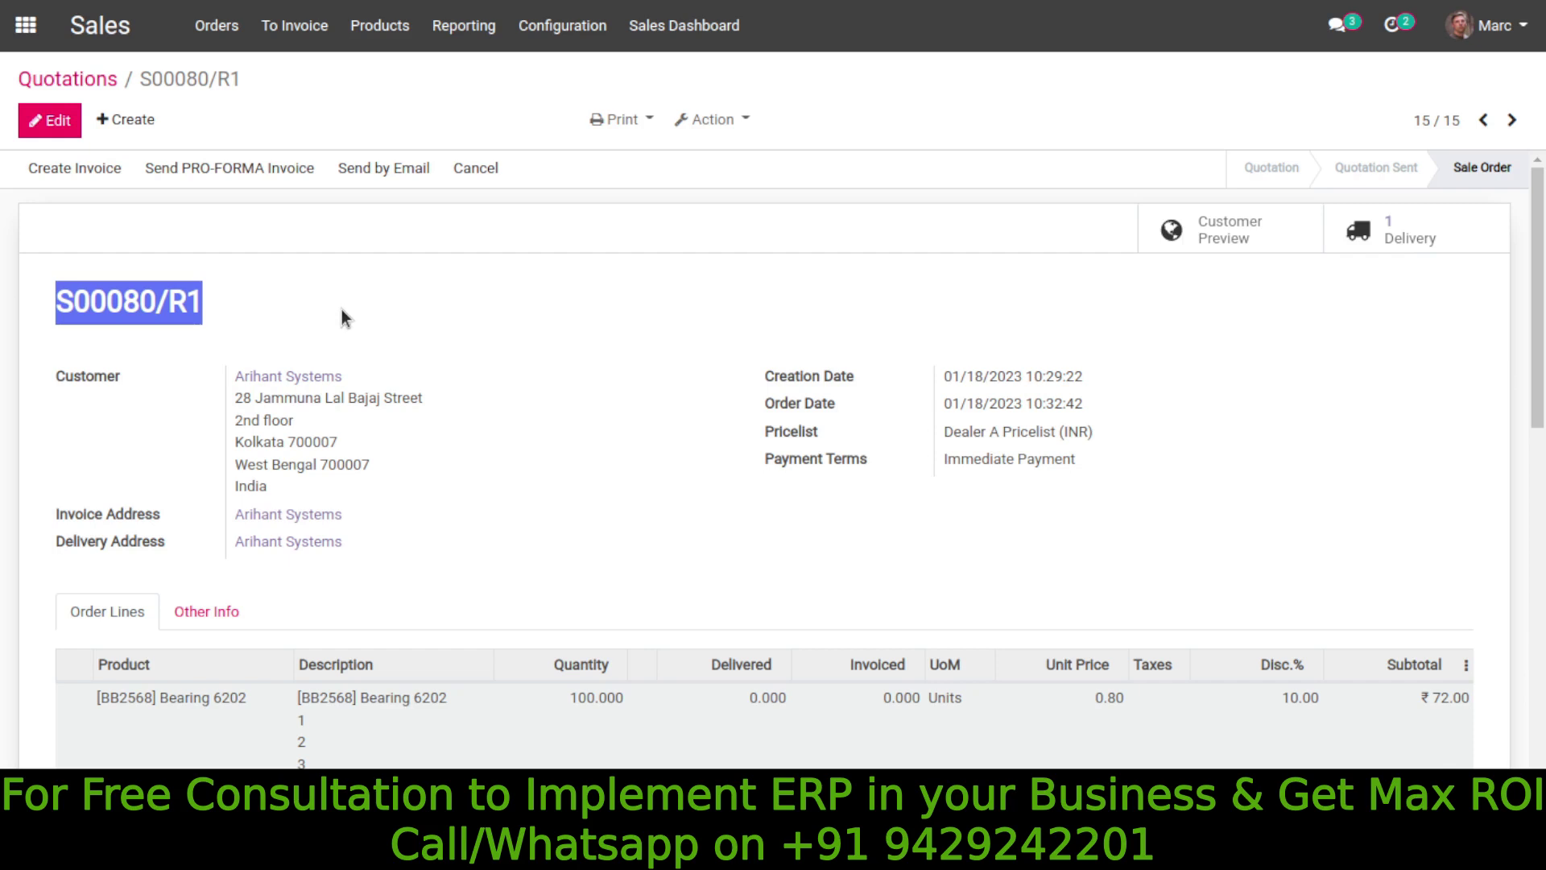
pyautogui.hotkey('alt', 'Tab')
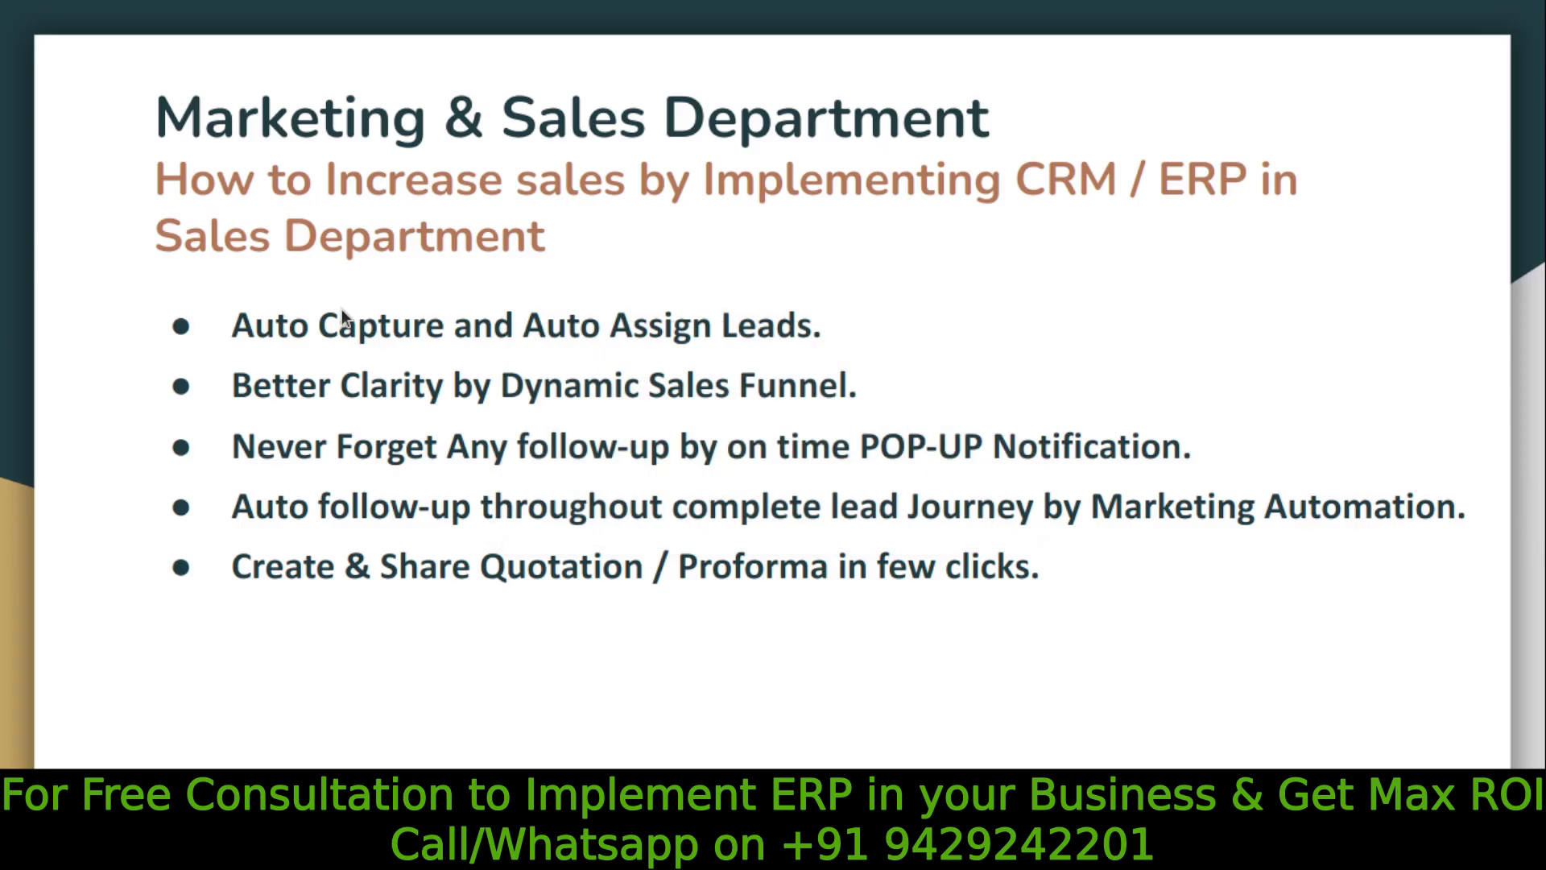
pyautogui.press('Right')
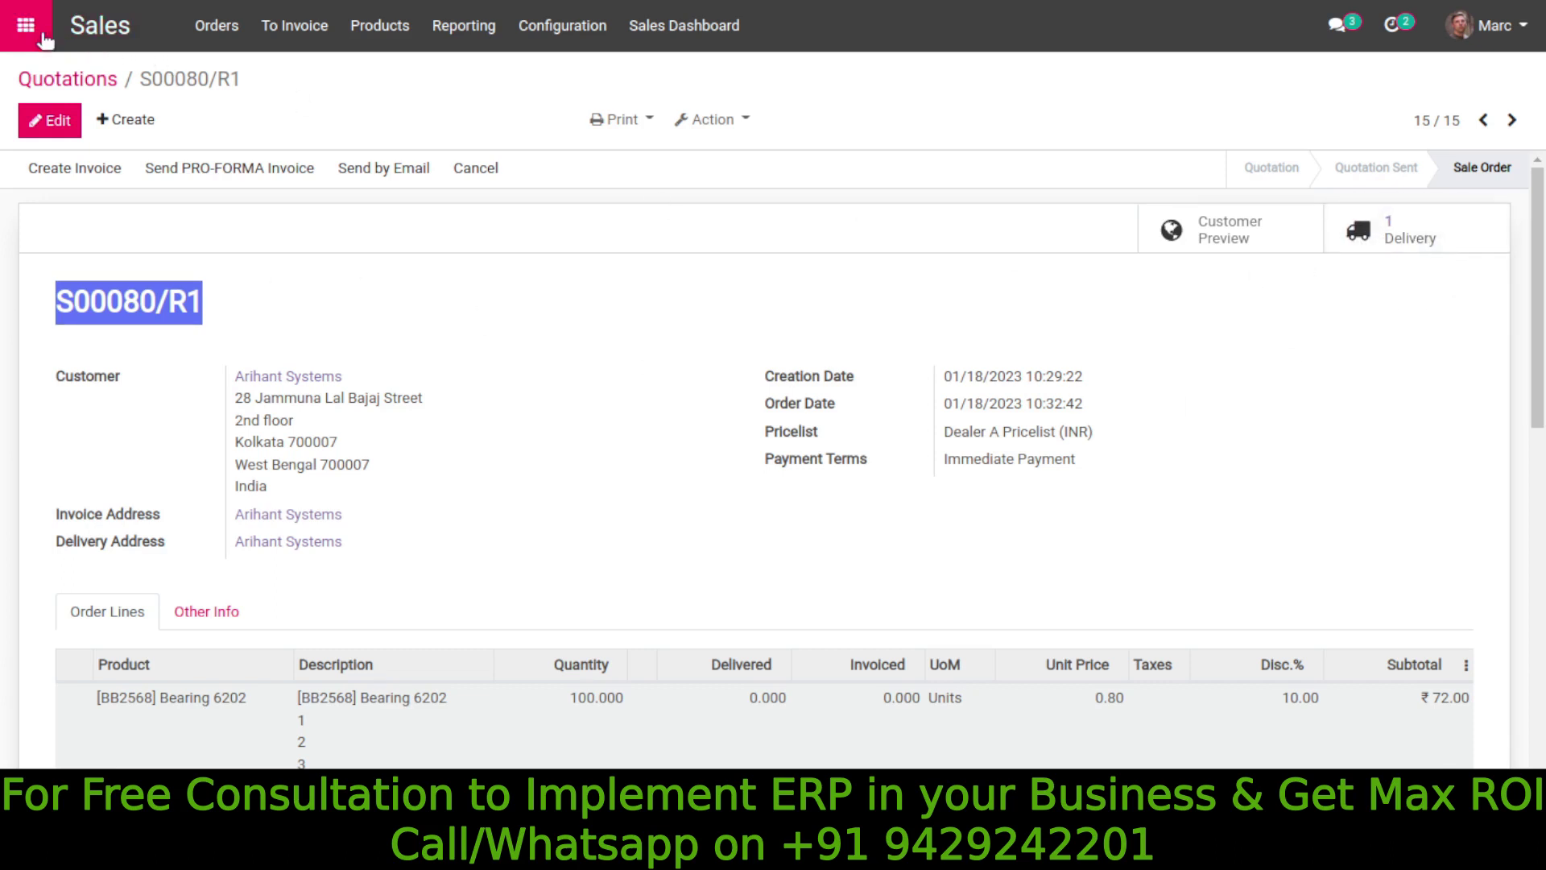
# - Look through the delivery orders to process in Inventory and return to the inventory overview
pyautogui.click(26, 26)
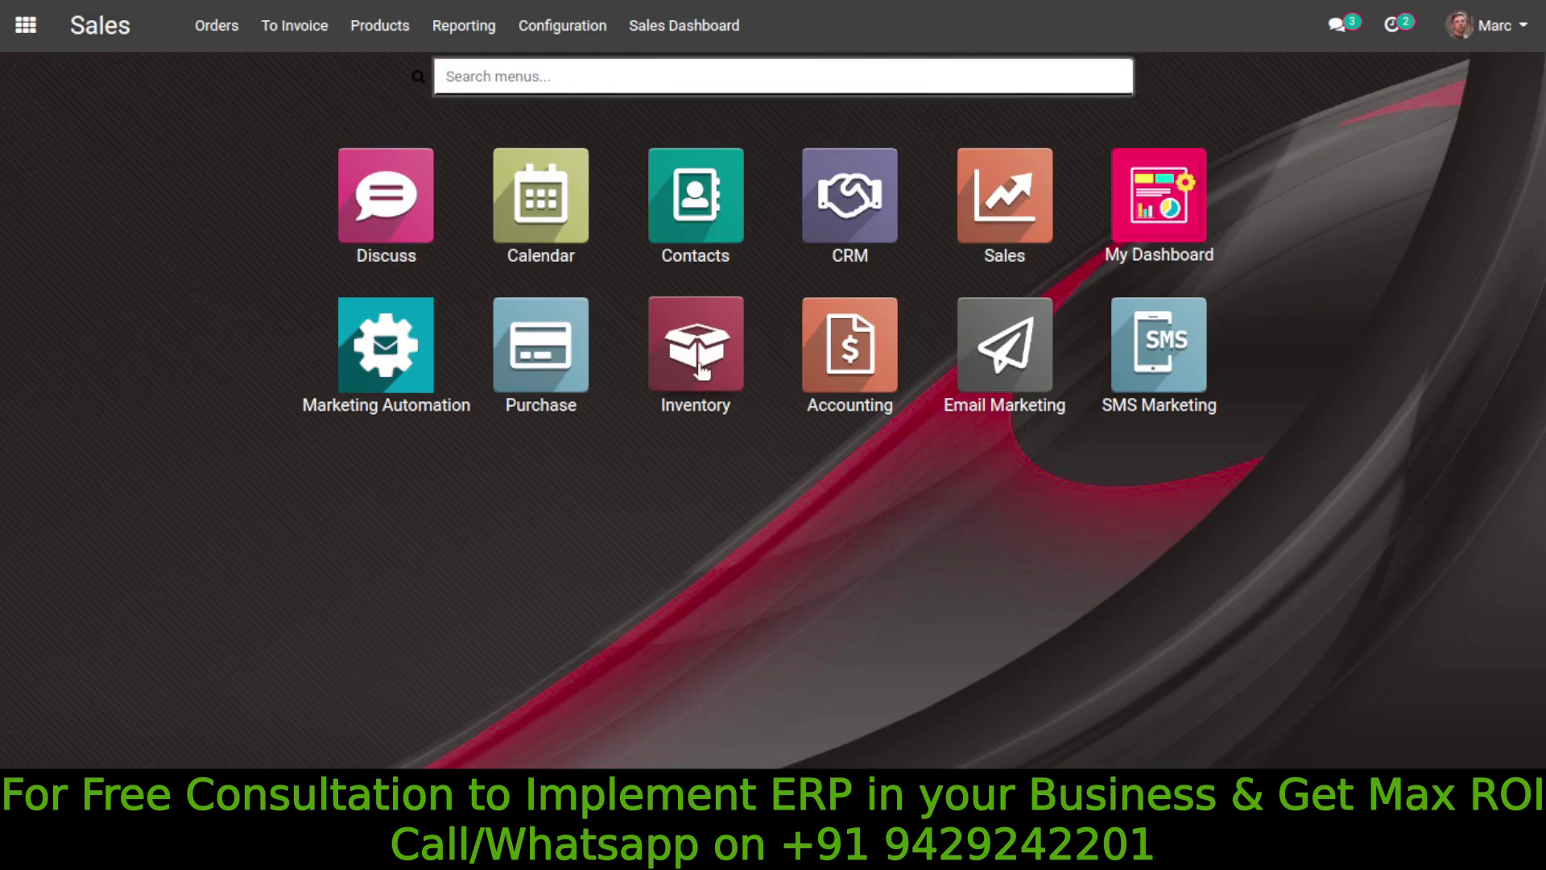
pyautogui.click(697, 366)
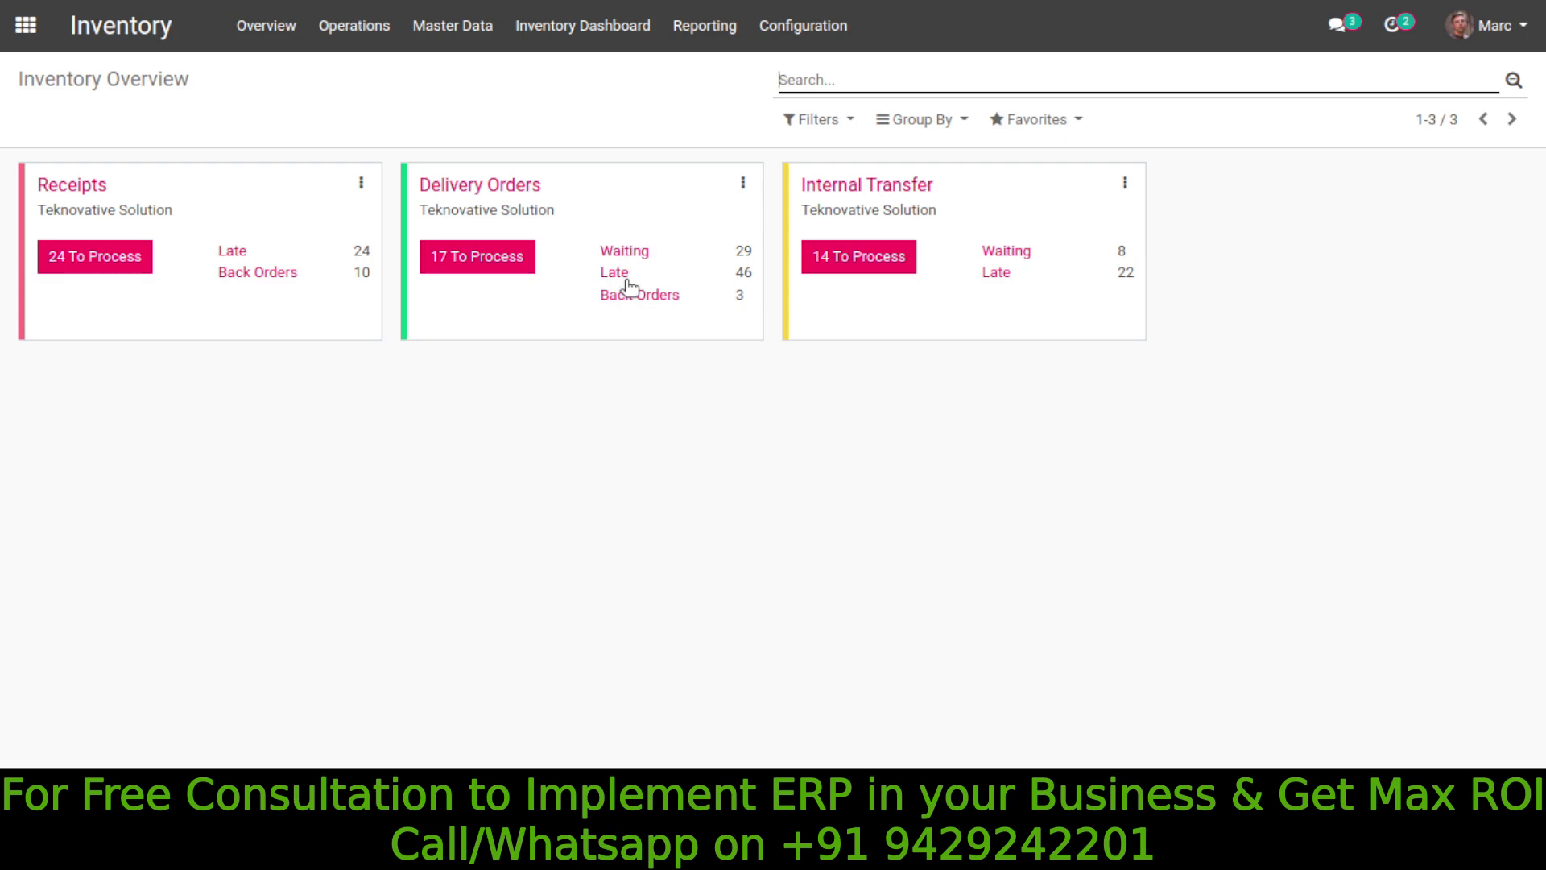
pyautogui.click(459, 261)
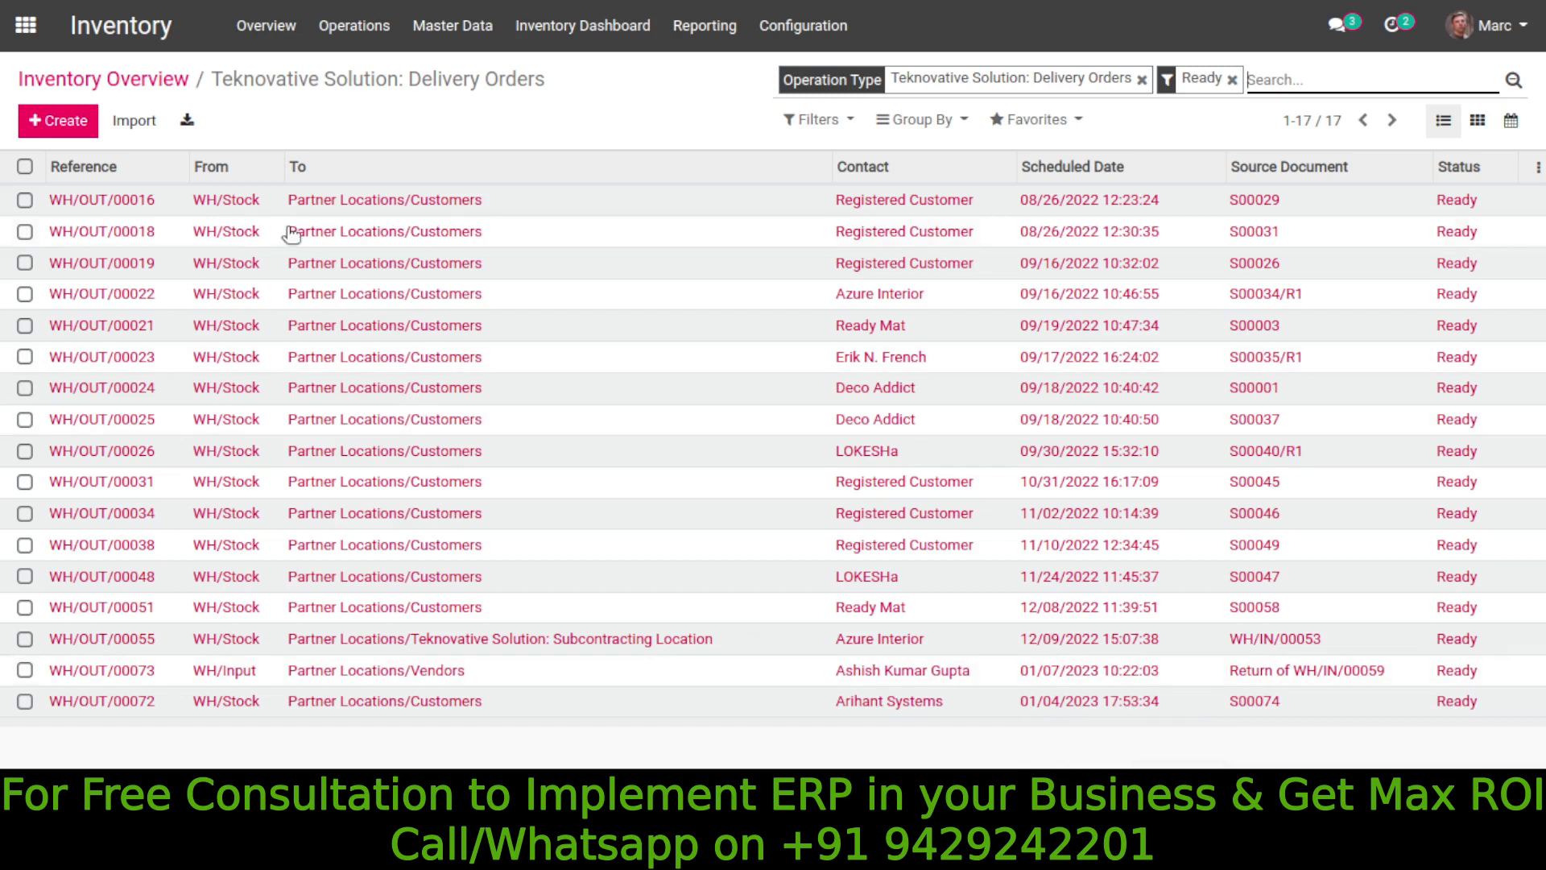
pyautogui.click(265, 28)
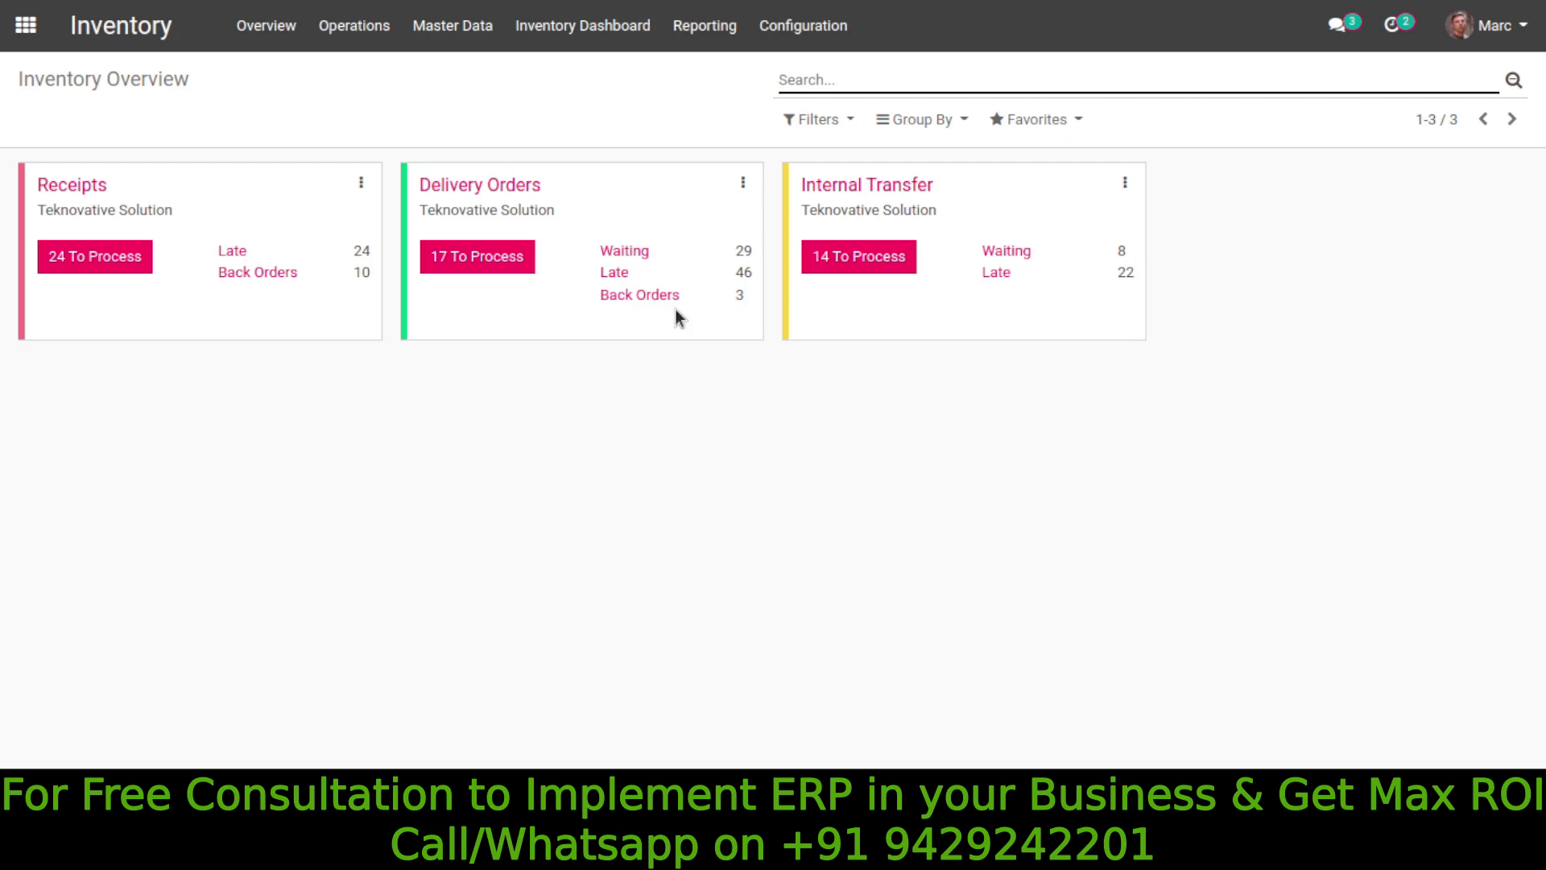
# - Open the ready delivery order for Arihant Systems and review its source document and delivery address
pyautogui.click(491, 269)
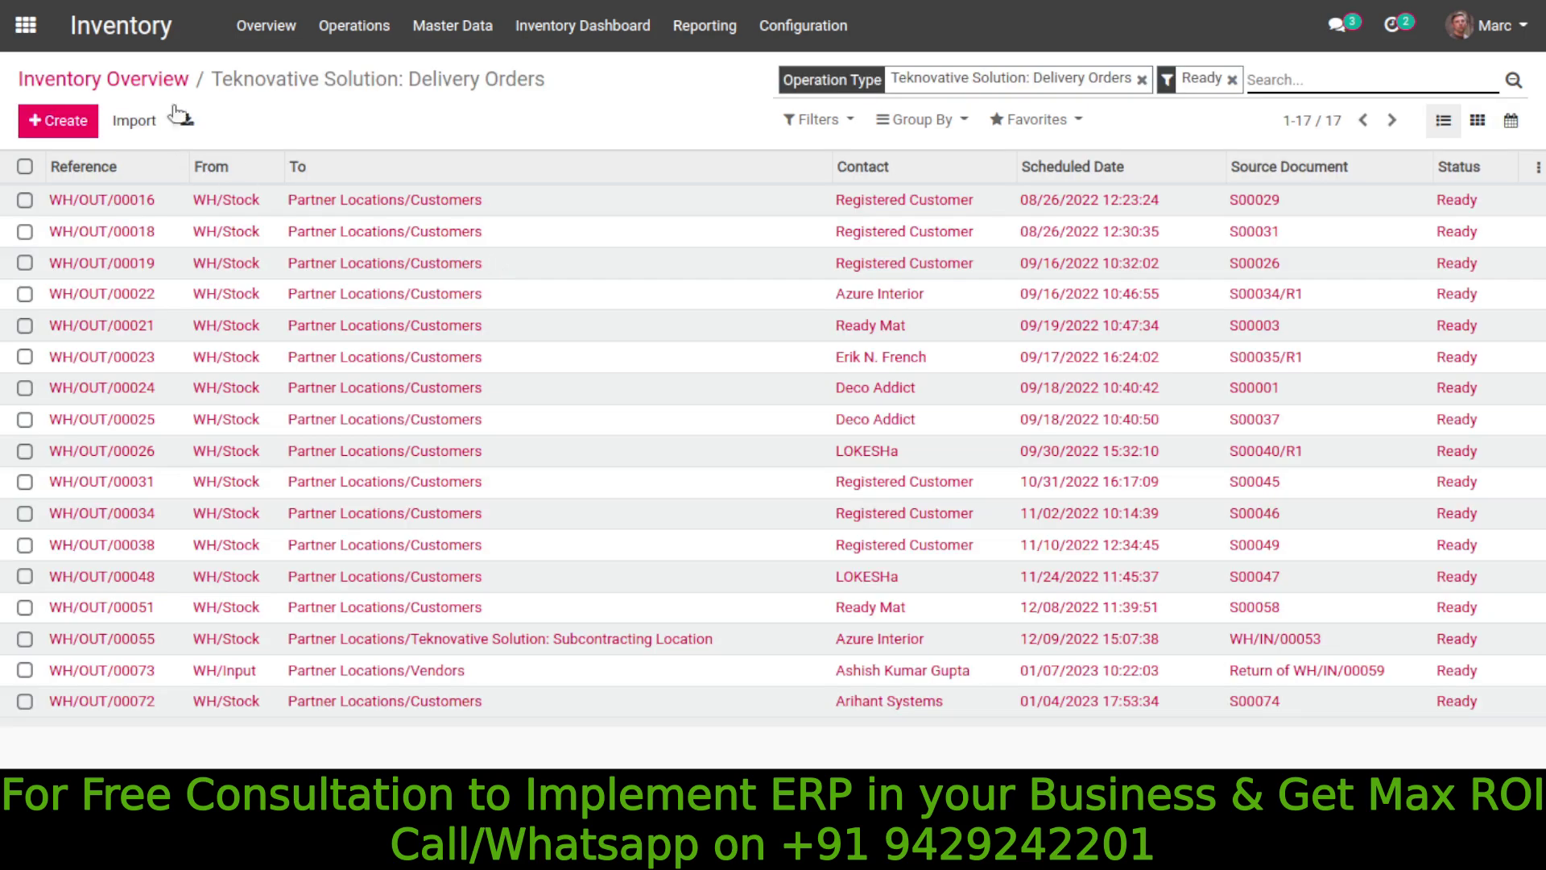
pyautogui.click(166, 81)
pyautogui.click(500, 263)
pyautogui.click(632, 694)
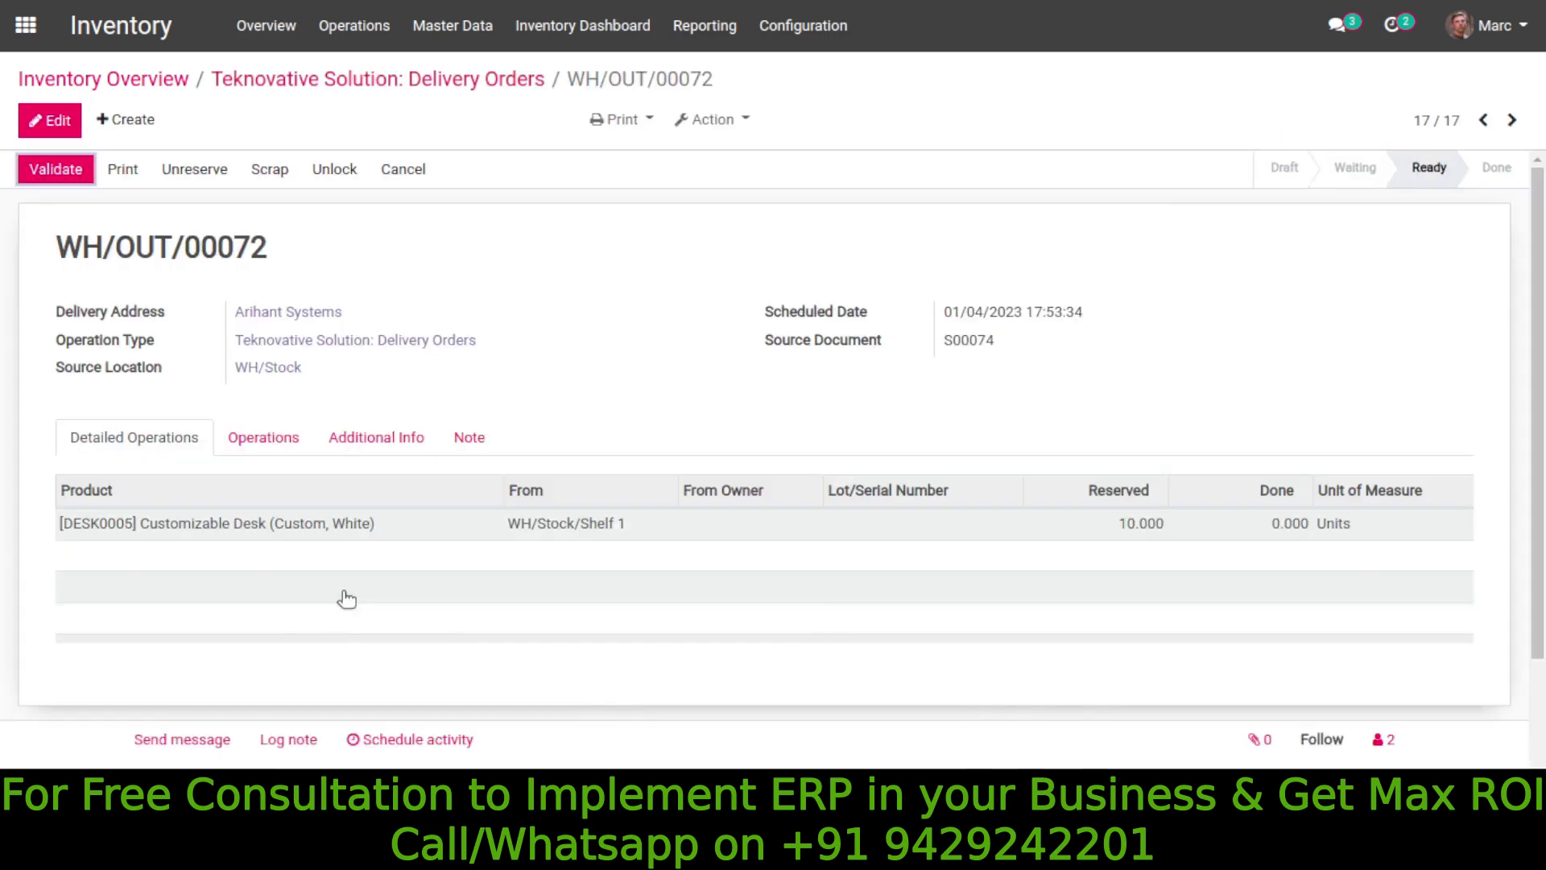
pyautogui.moveTo(996, 343); pyautogui.dragTo(962, 346)
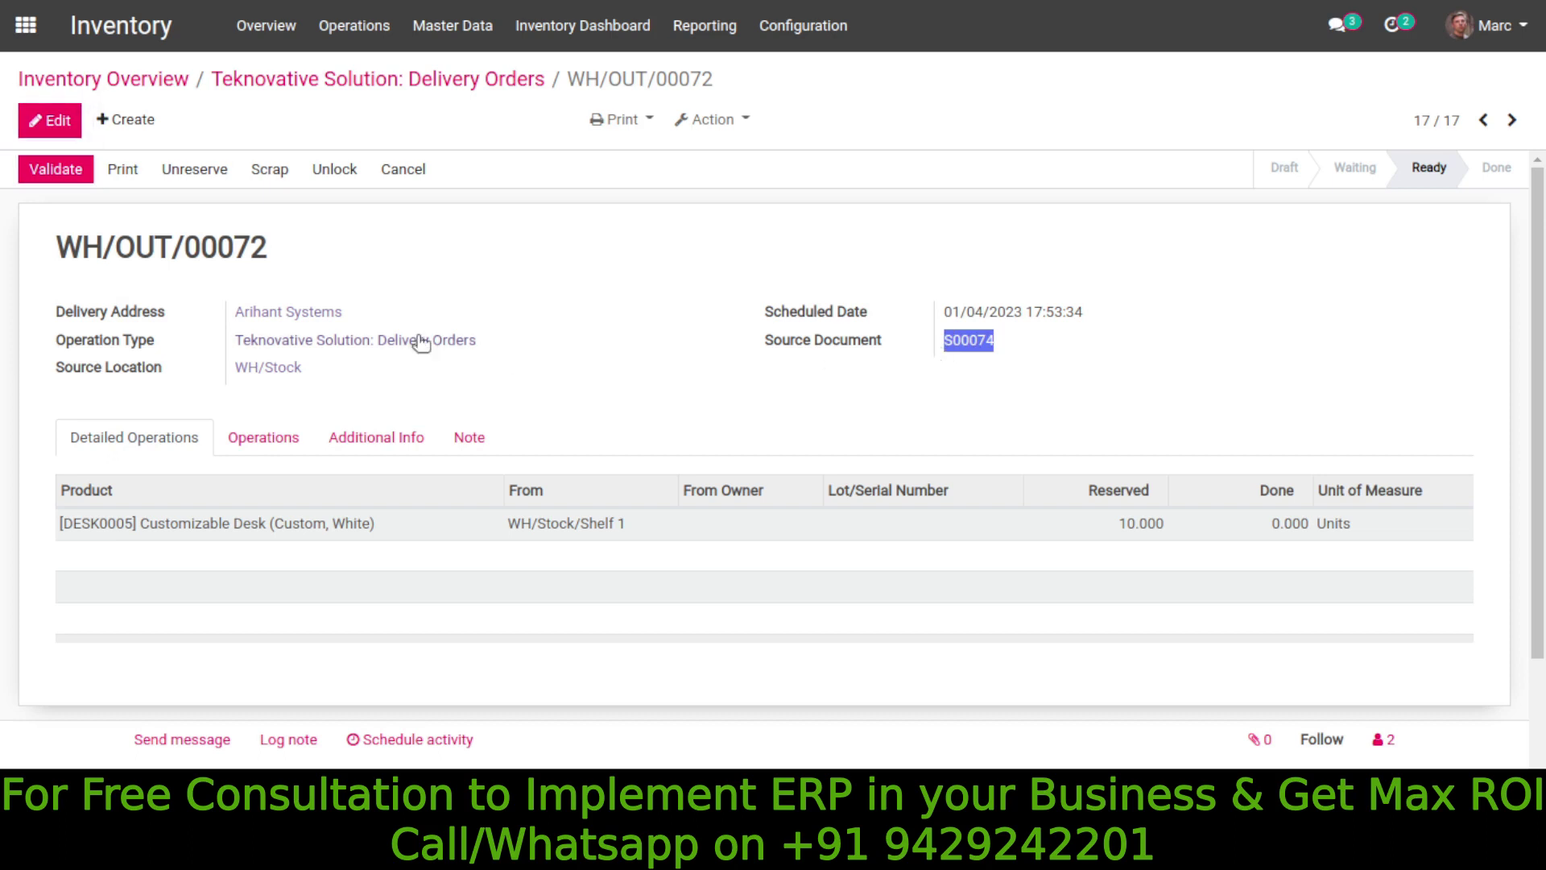
pyautogui.moveTo(345, 313); pyautogui.dragTo(222, 319)
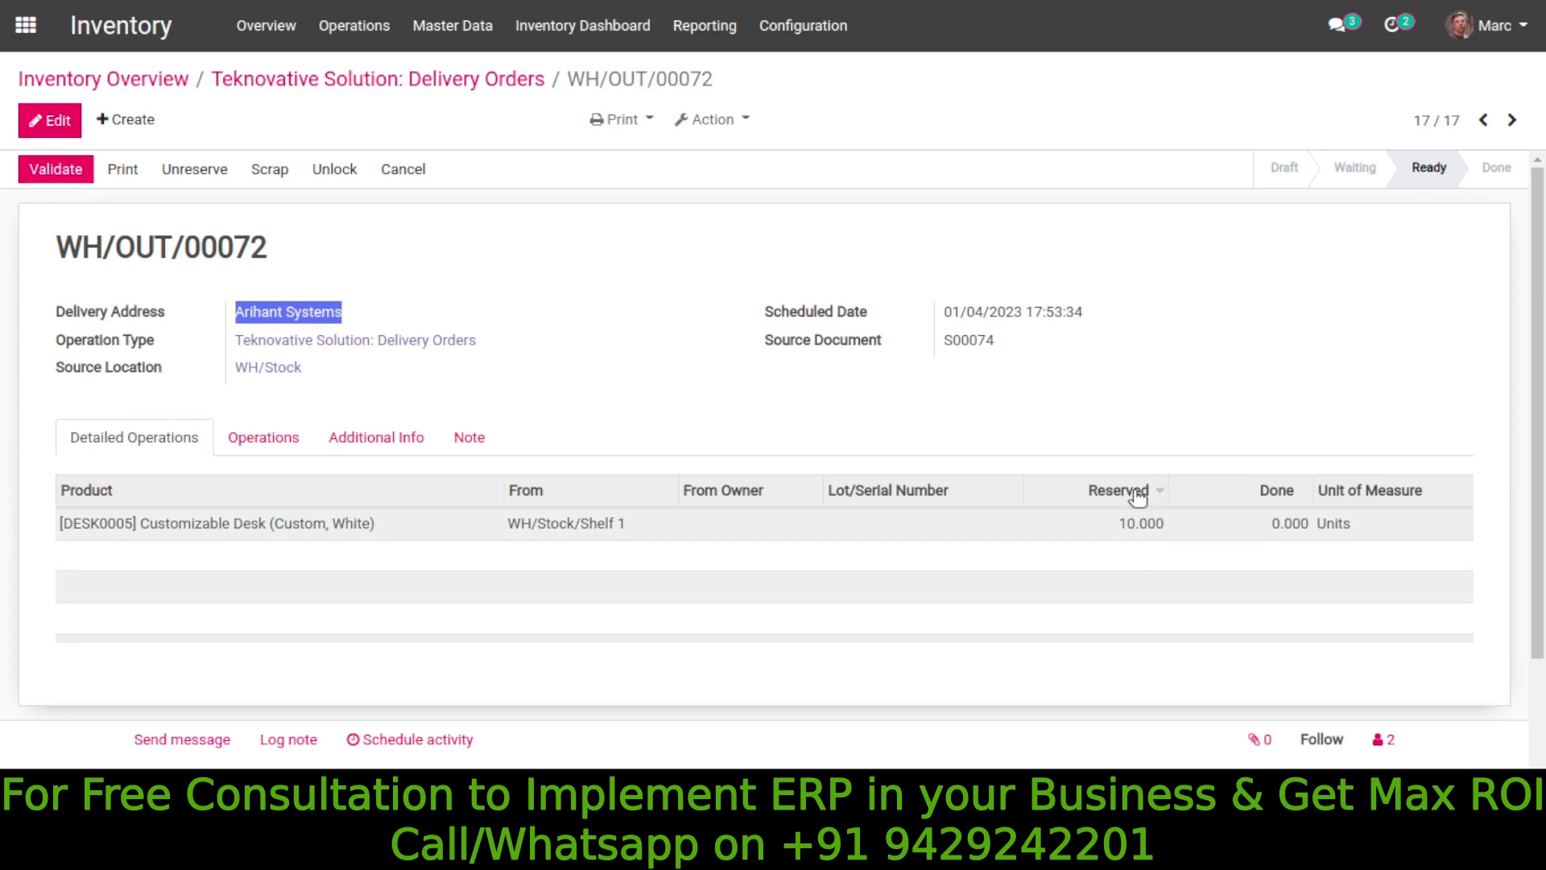
# - Validate the delivery order WH/OUT/00072 and check which documents can be printed for it
pyautogui.click(49, 173)
pyautogui.click(268, 241)
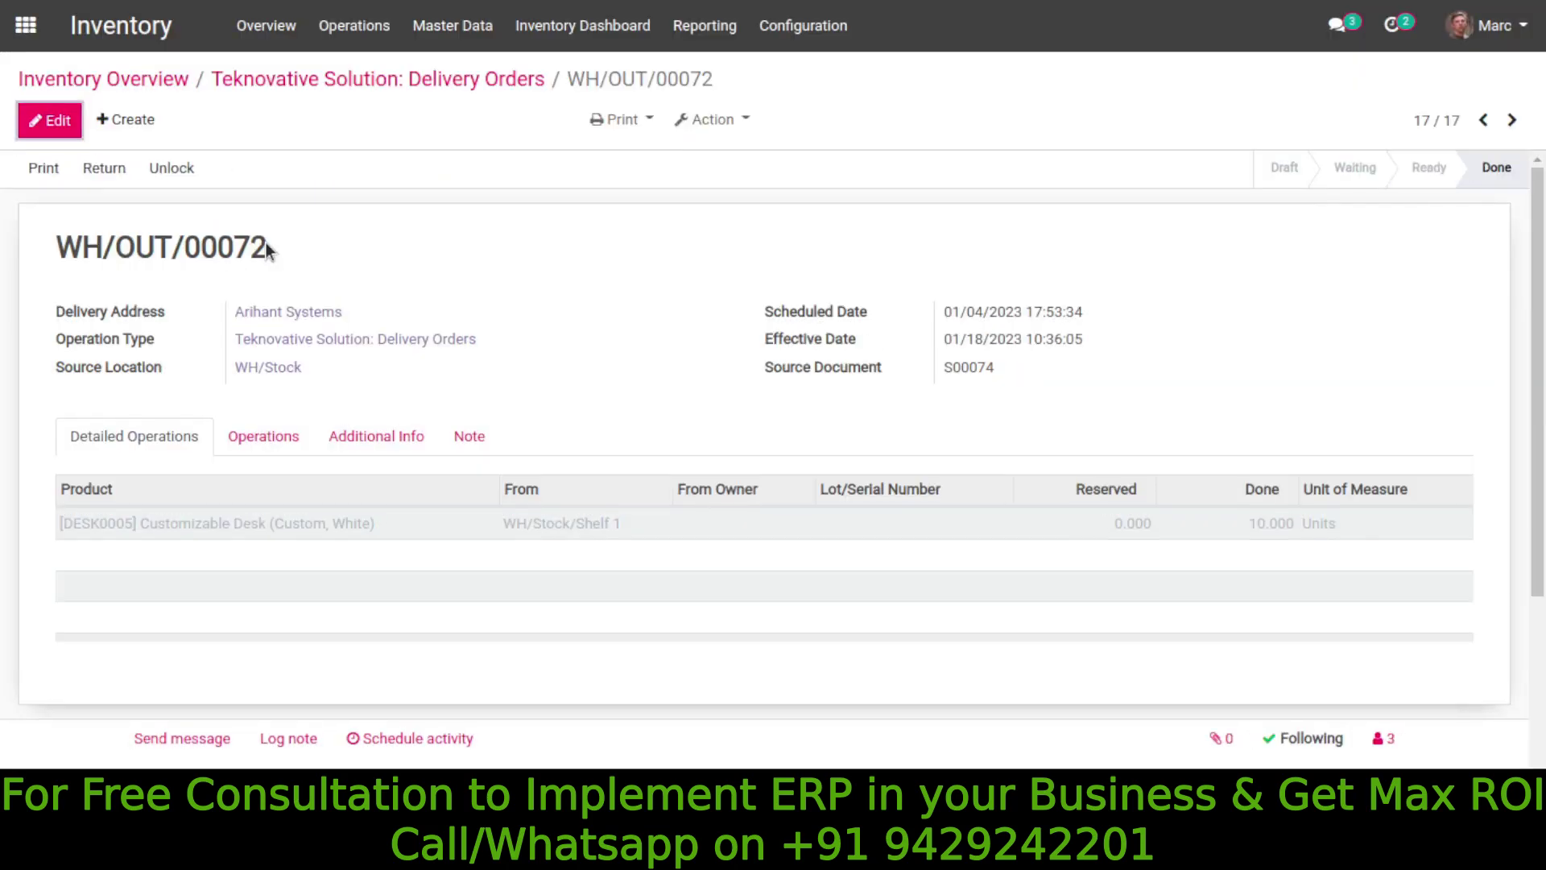
pyautogui.click(617, 121)
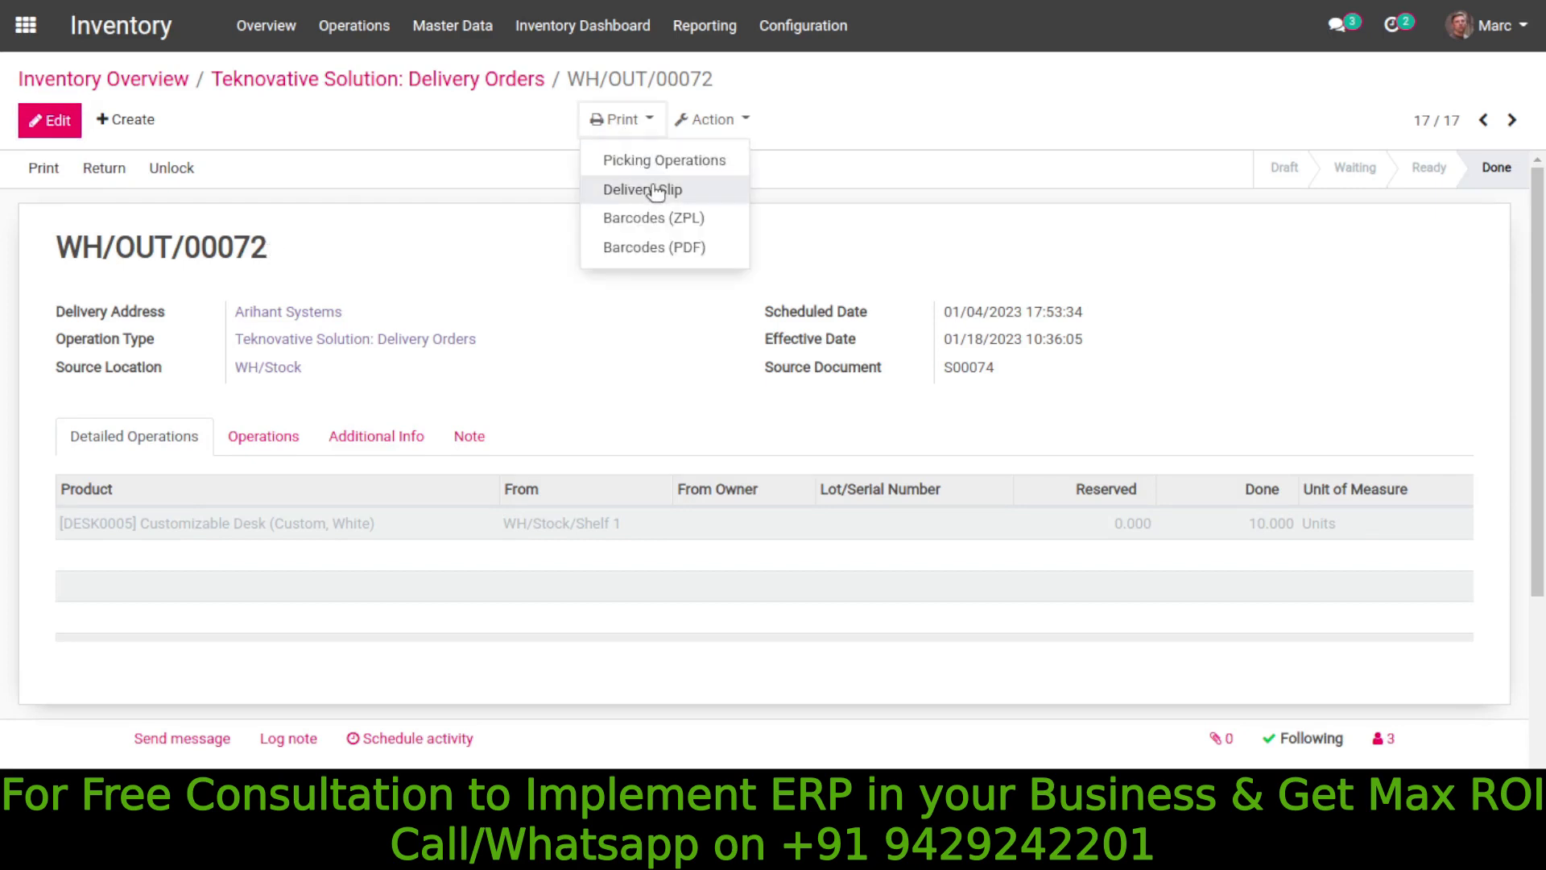
pyautogui.click(379, 199)
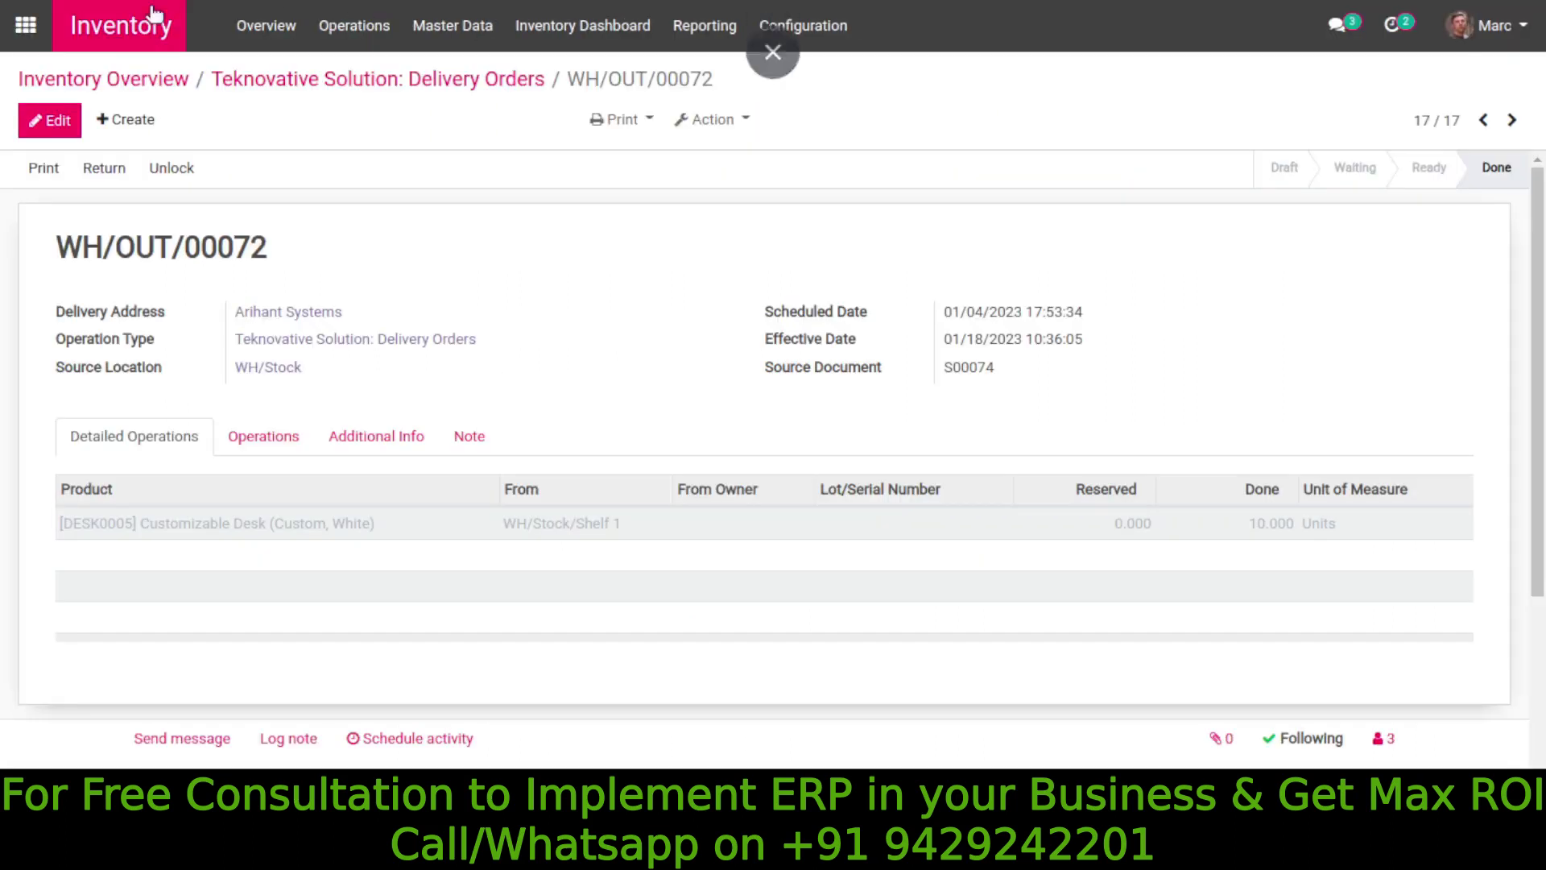
# - Open the sales targets in Sales and review the target and monthly achievements of ST00002
pyautogui.click(25, 25)
pyautogui.click(984, 234)
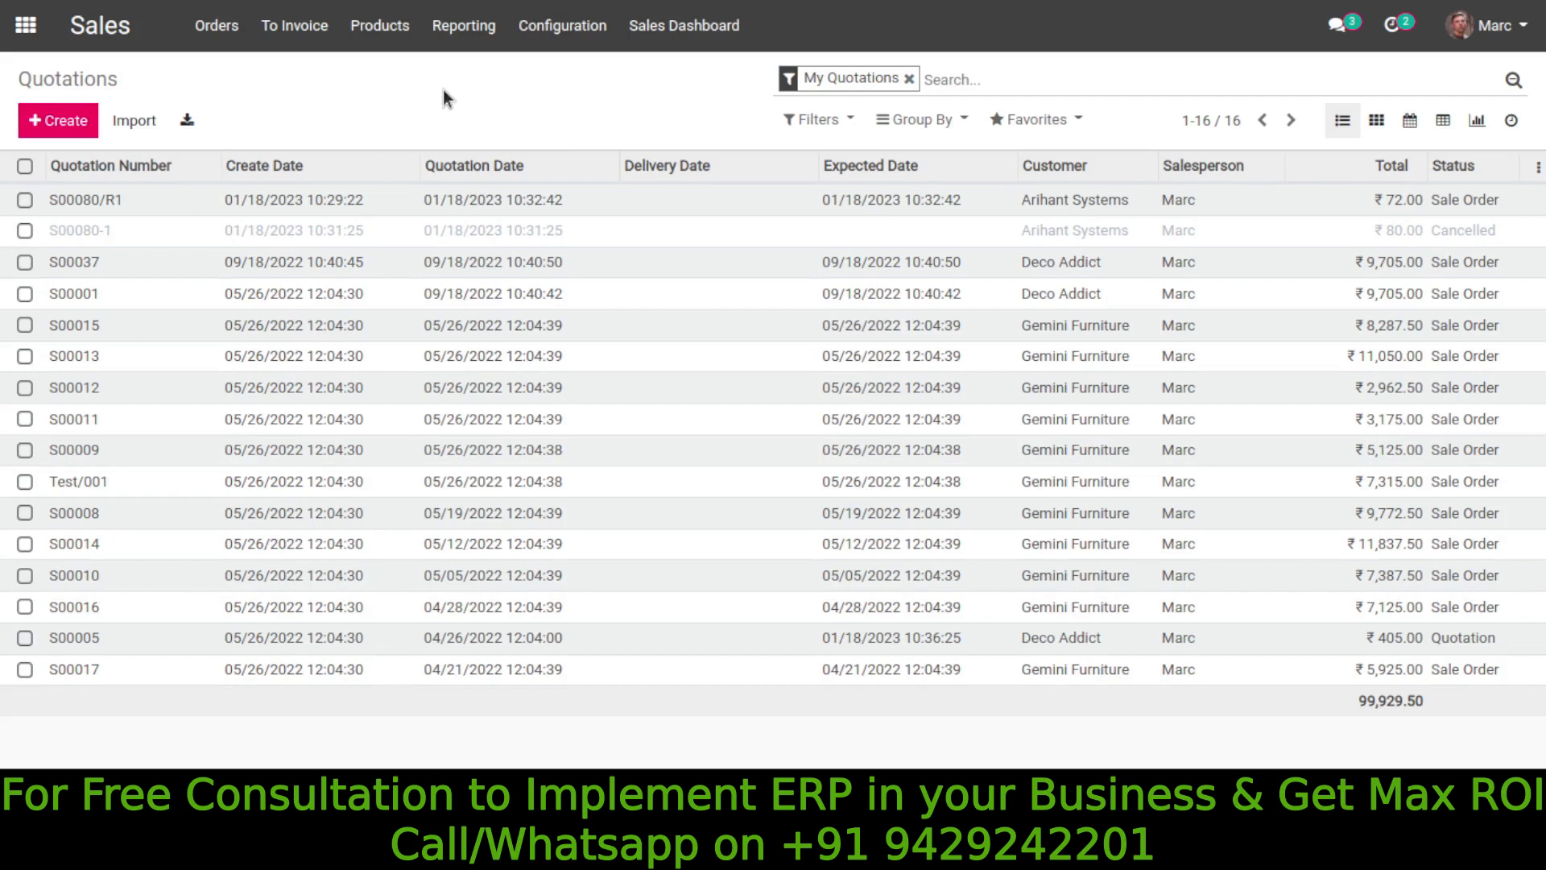
pyautogui.click(216, 27)
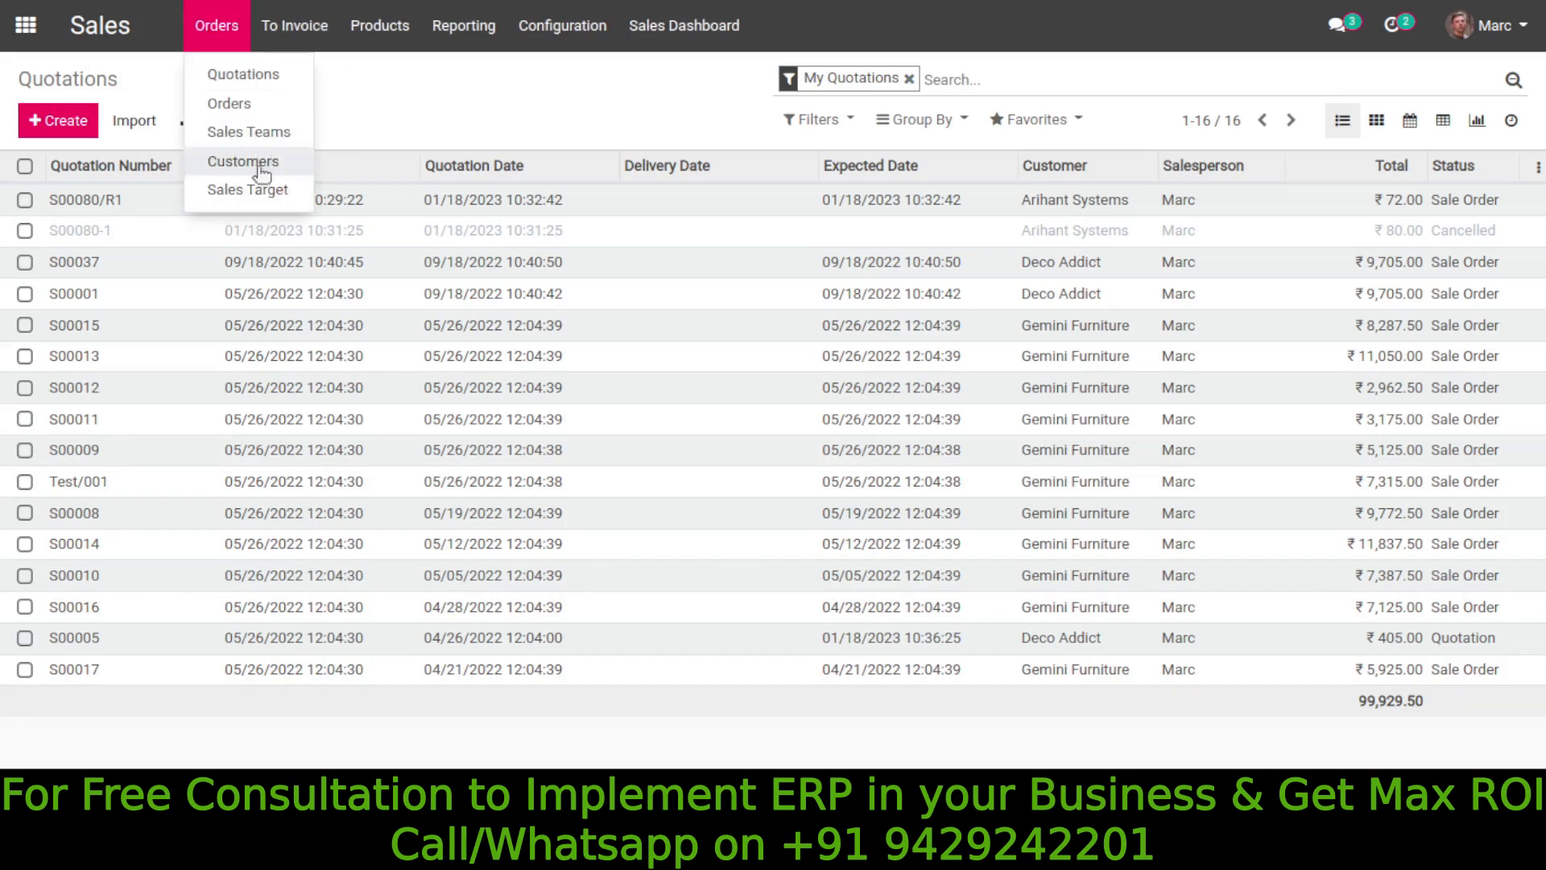
pyautogui.click(262, 190)
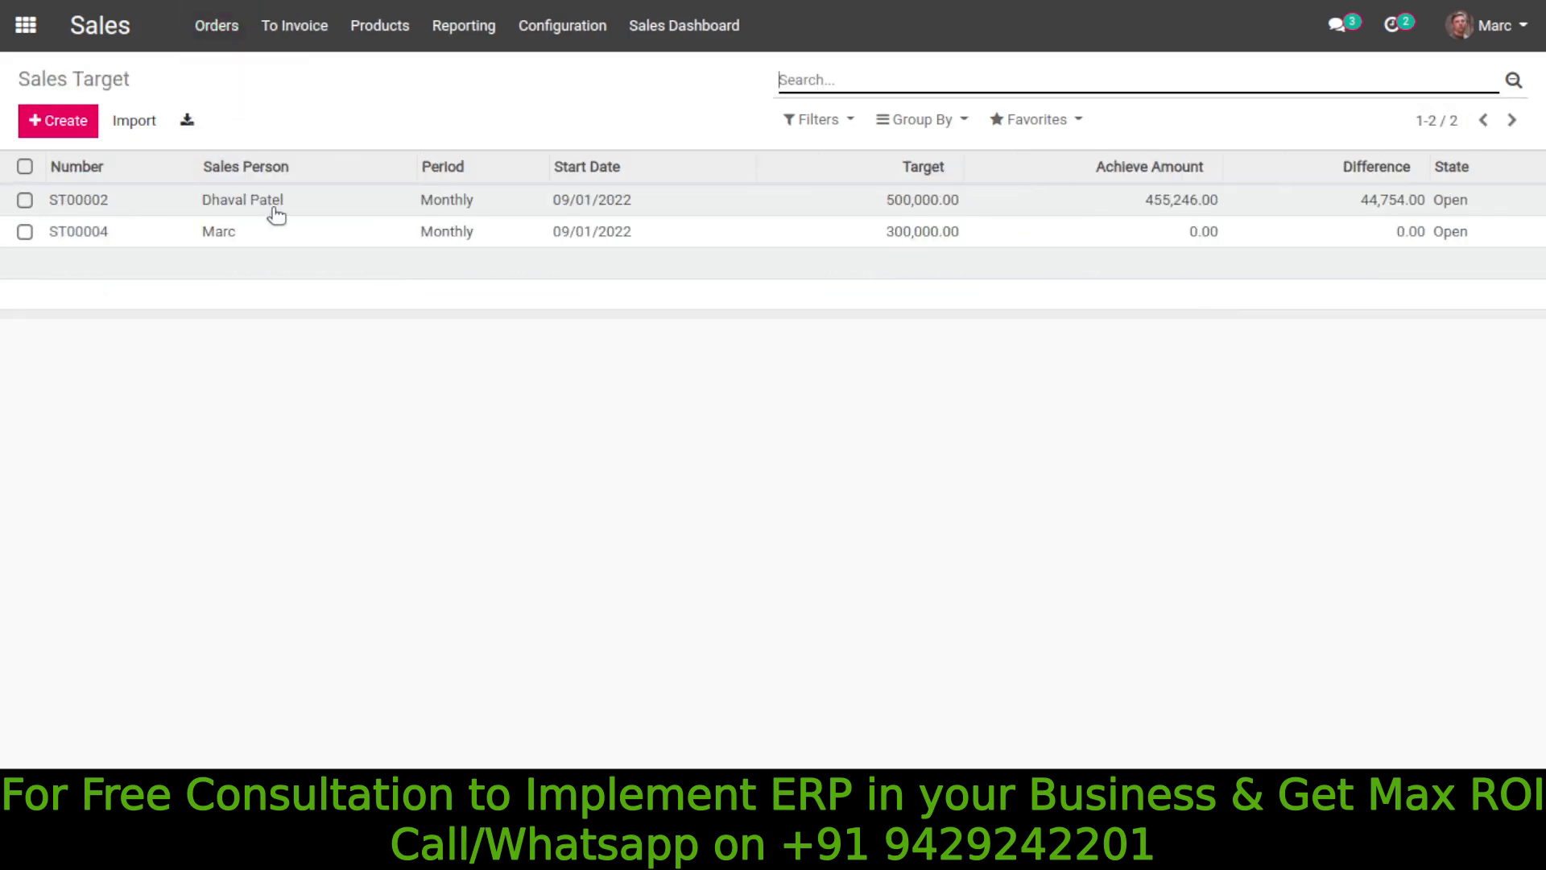
pyautogui.click(272, 211)
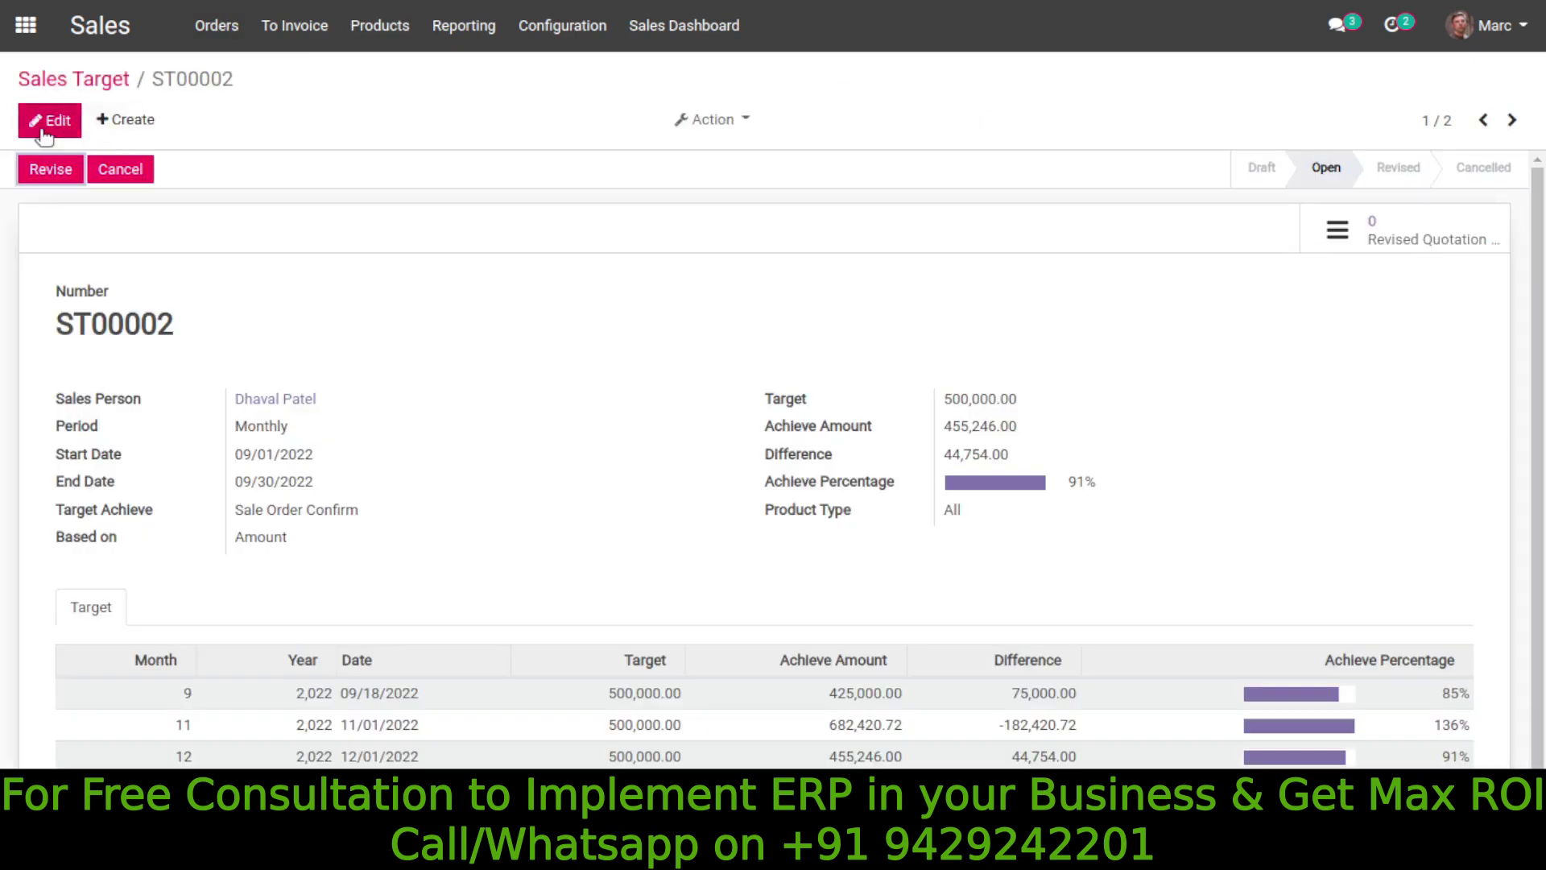
pyautogui.moveTo(1021, 401); pyautogui.dragTo(914, 398)
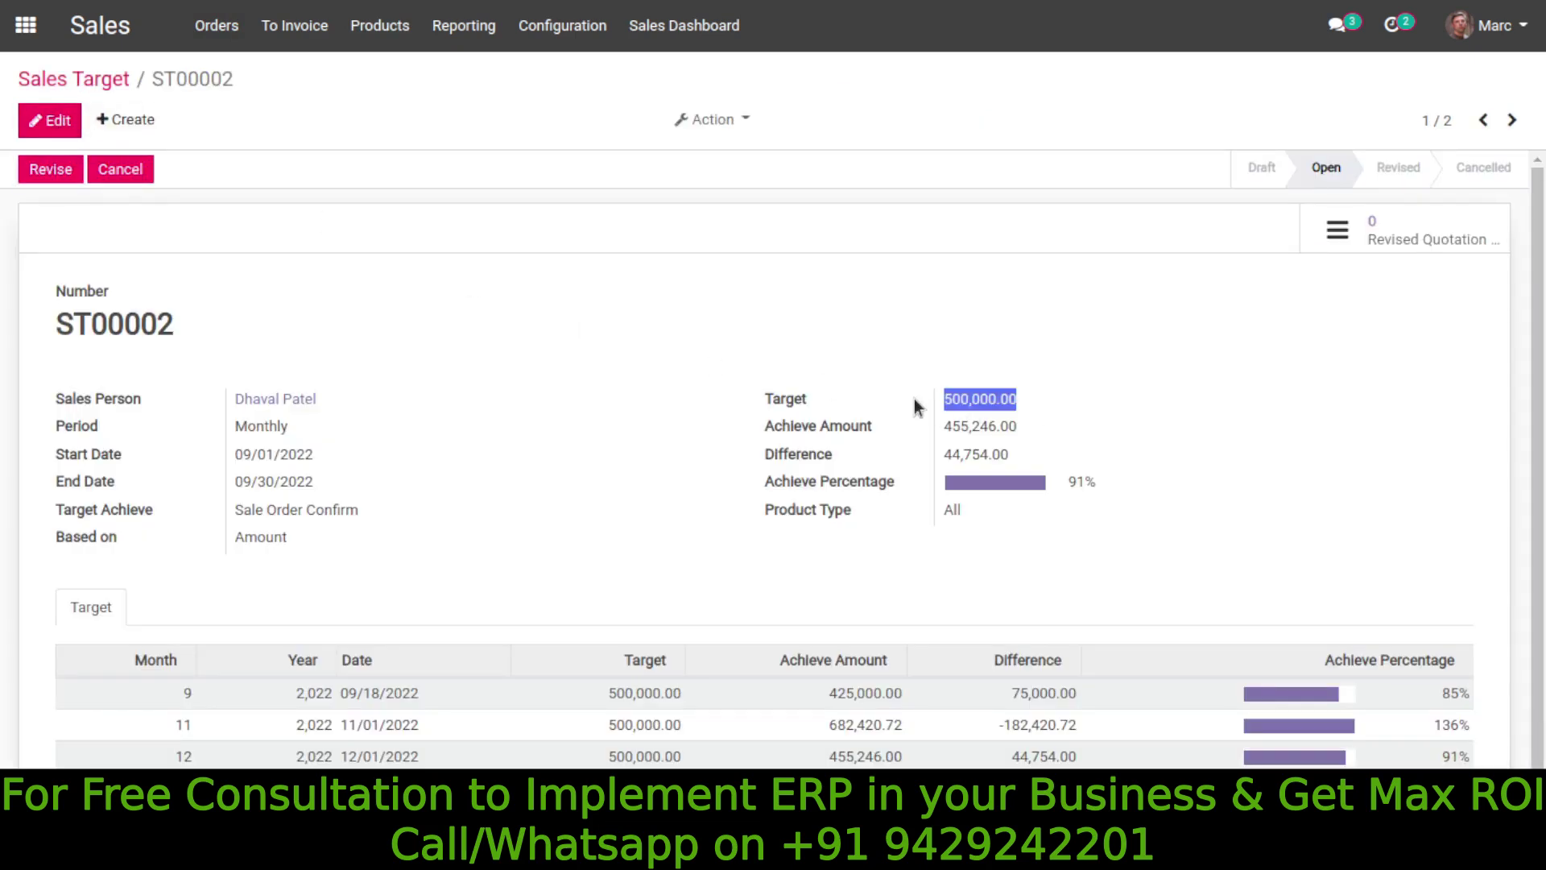
pyautogui.scroll(-1, 644, 483)
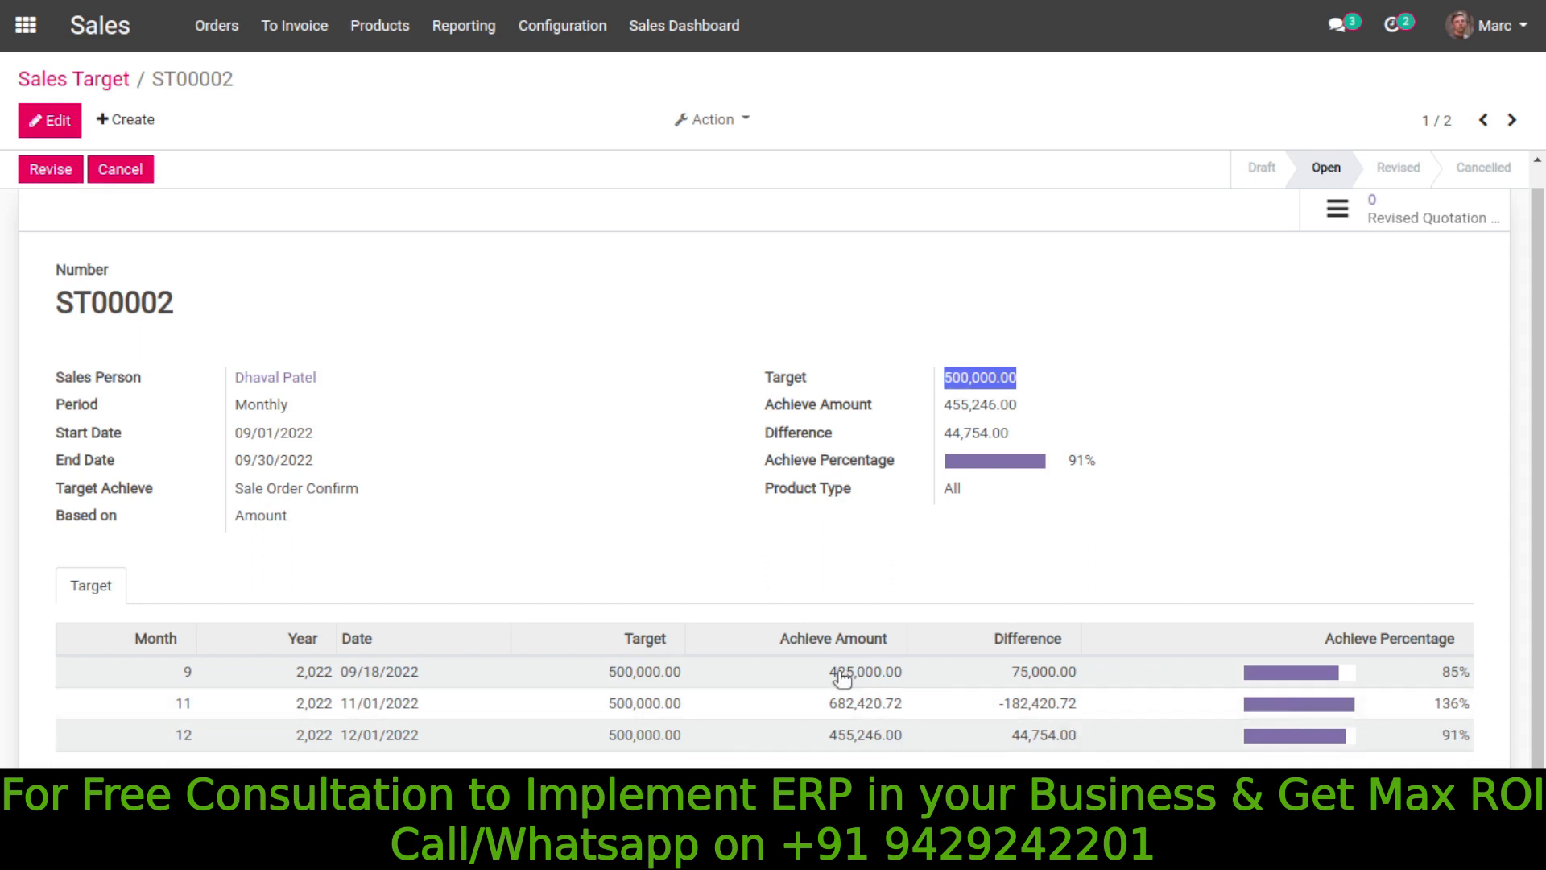
pyautogui.click(651, 535)
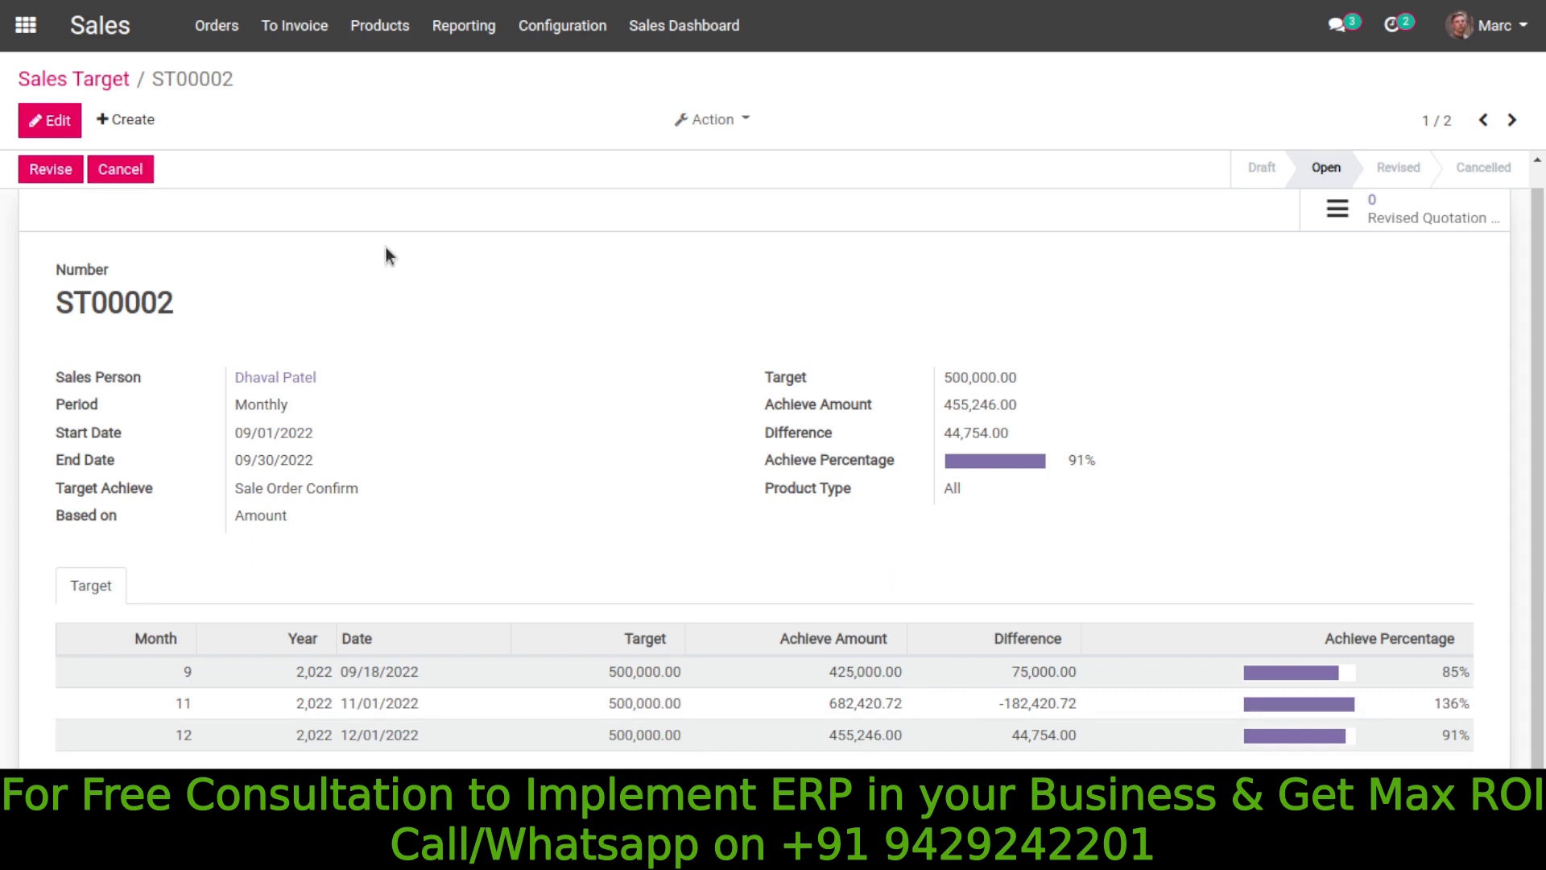
# - Open the Sale Target Report and regroup its pivot rows by Sales Person
pyautogui.click(465, 31)
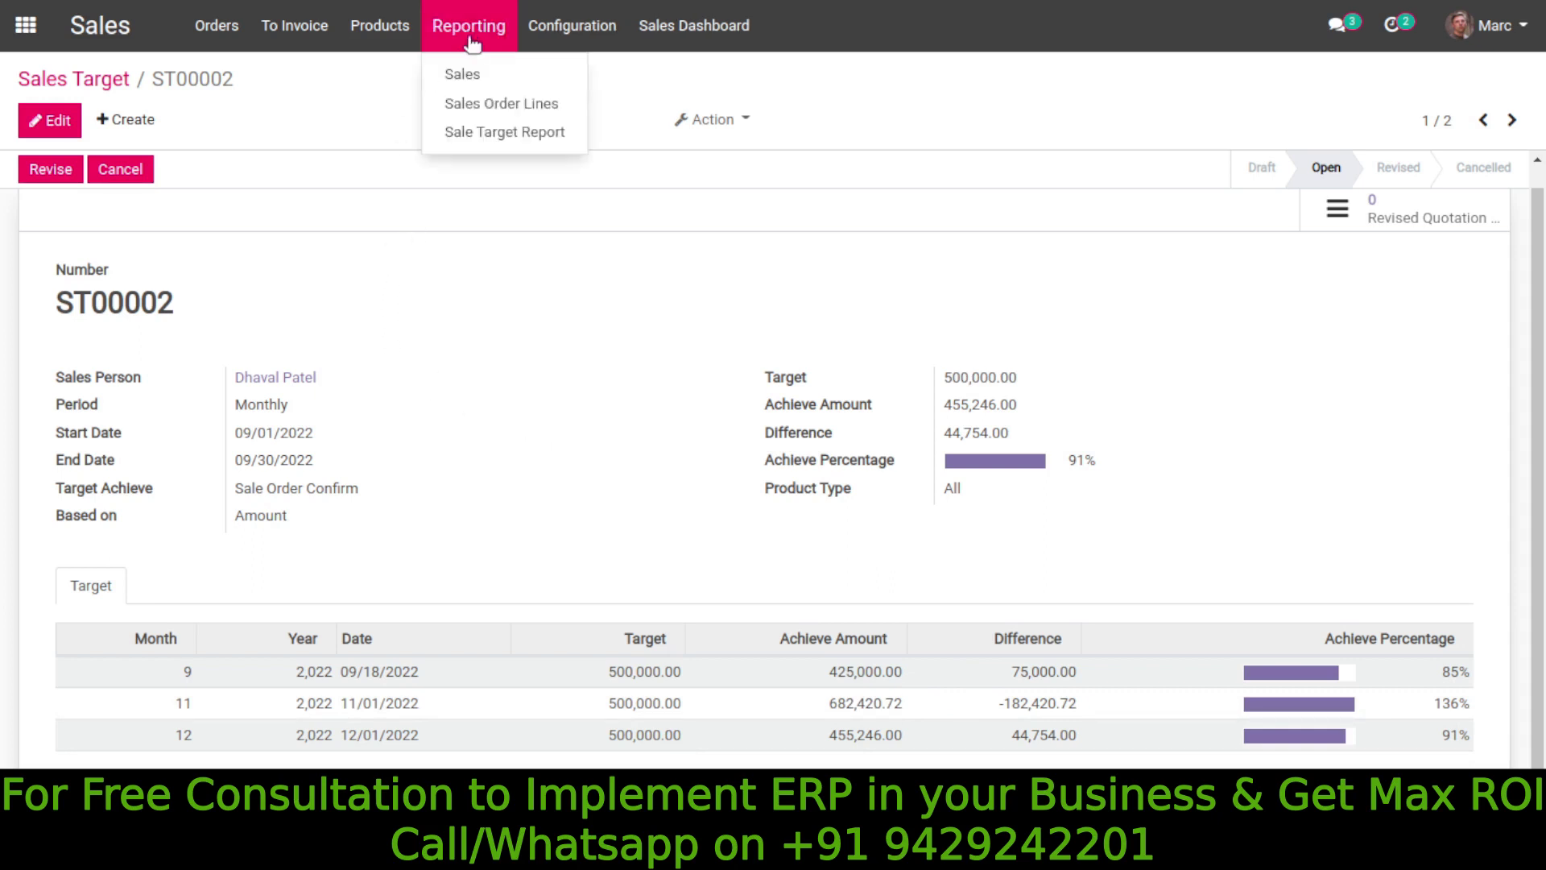
pyautogui.click(492, 134)
pyautogui.click(1181, 127)
pyautogui.click(823, 270)
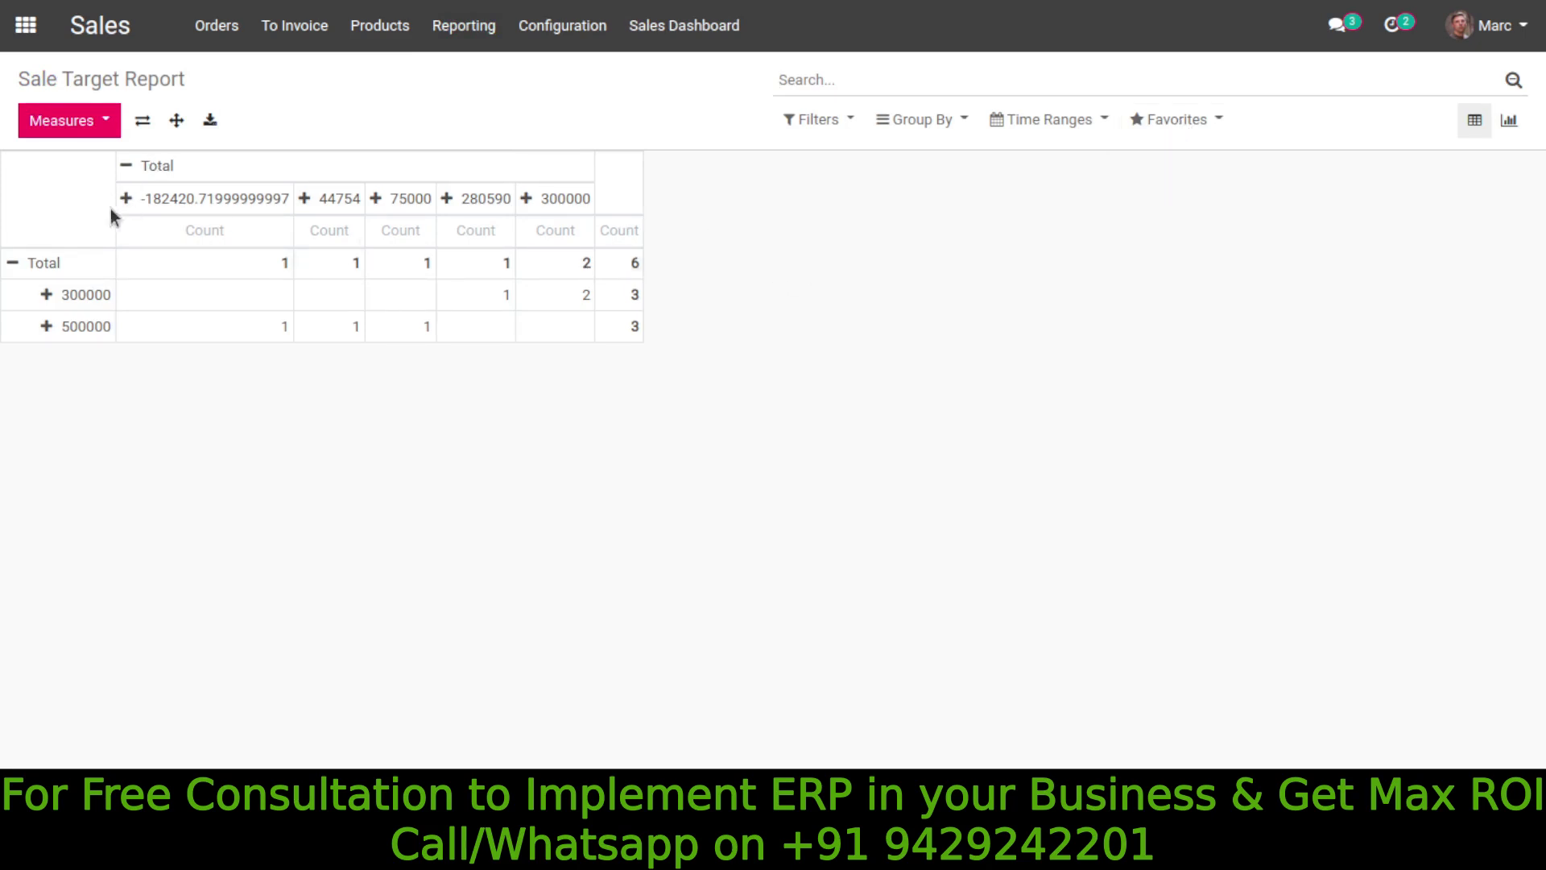
pyautogui.click(46, 270)
pyautogui.click(47, 272)
pyautogui.click(104, 325)
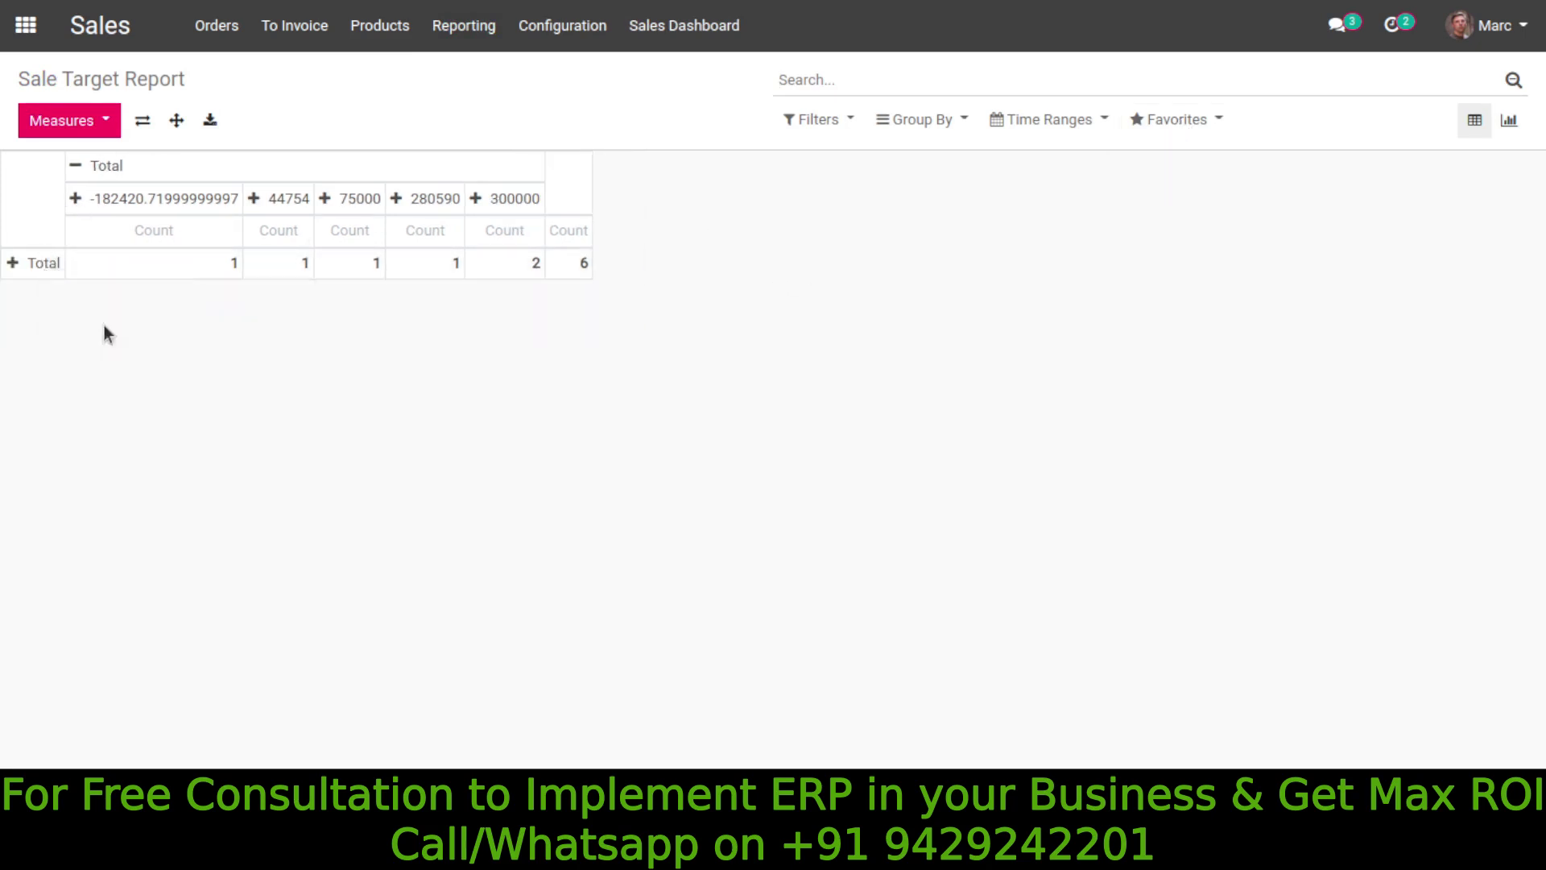
# - Regroup the report's pivot columns by Date per month
pyautogui.click(181, 165)
pyautogui.click(190, 165)
pyautogui.moveTo(239, 200)
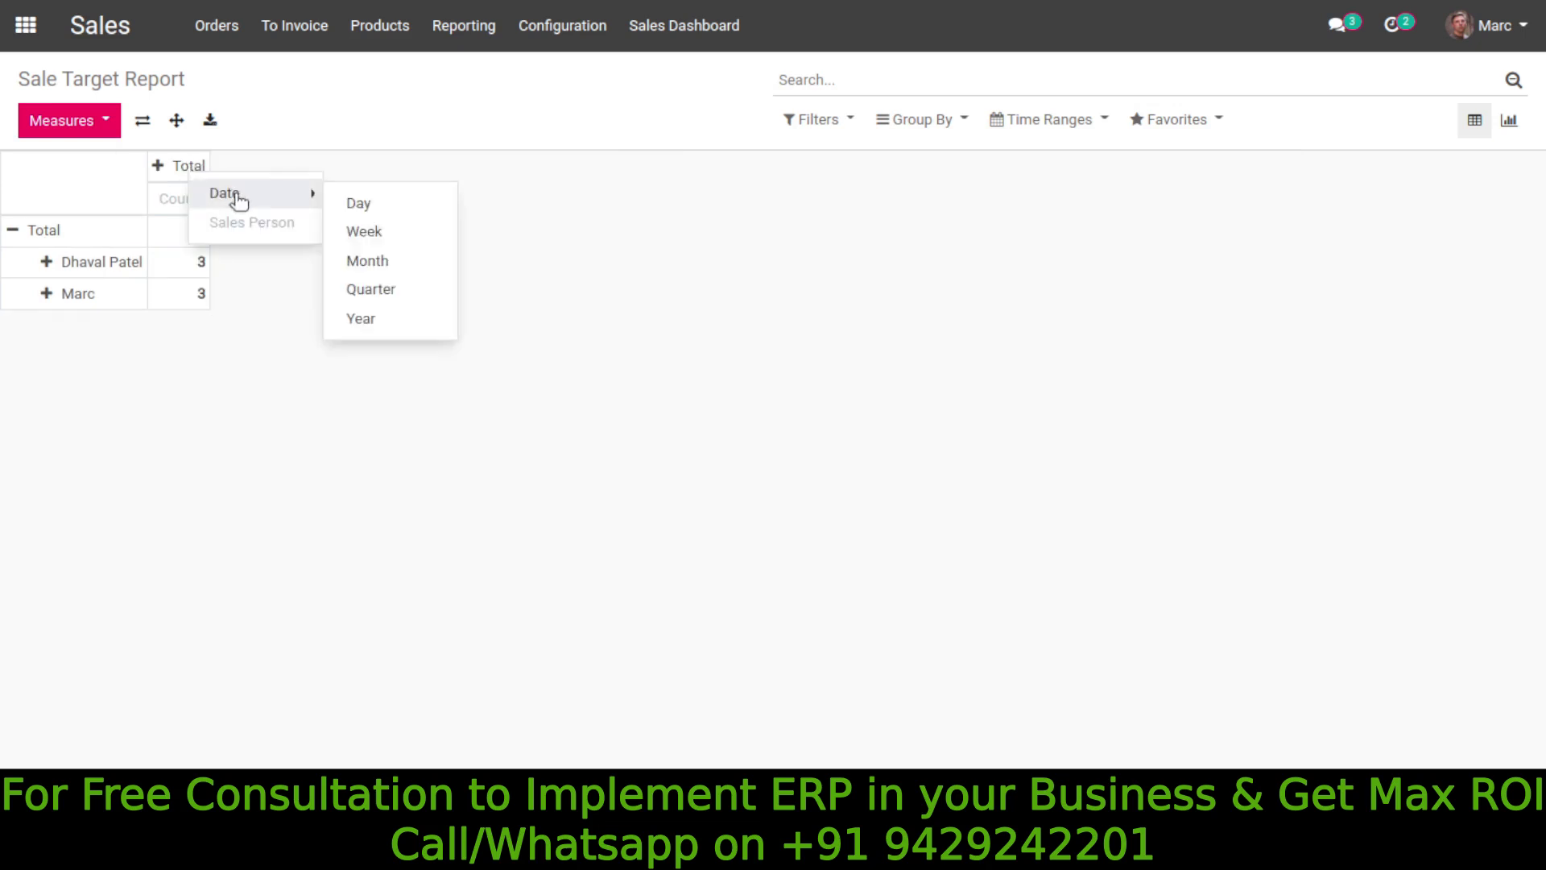
pyautogui.click(379, 260)
# - Show the Target, Achieve Percentage and Achieve Amount measures in the report and hide Count
pyautogui.click(95, 133)
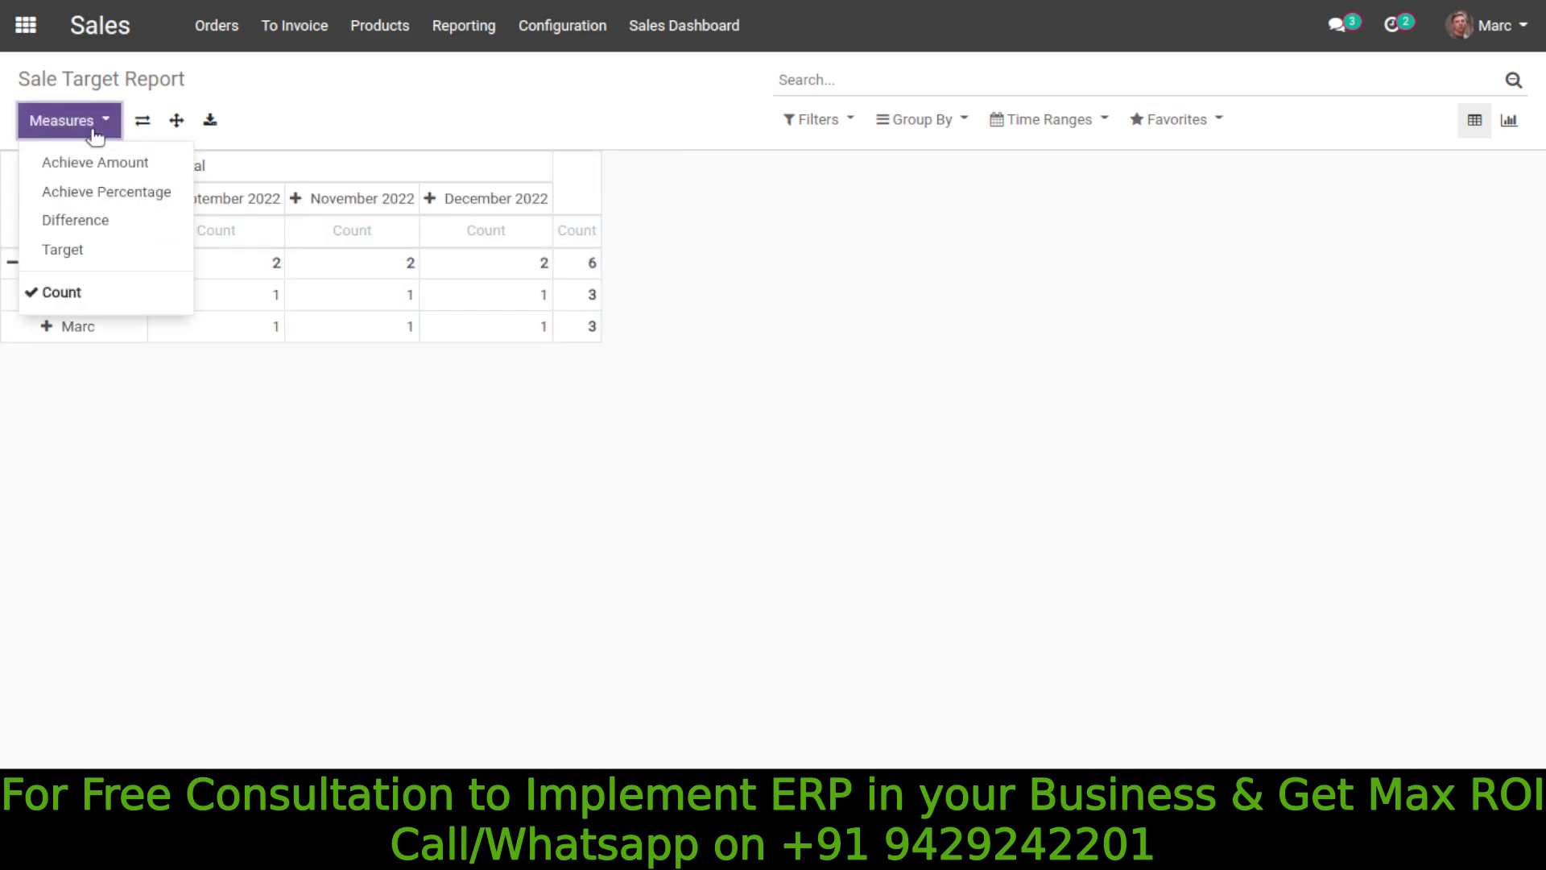
pyautogui.click(73, 250)
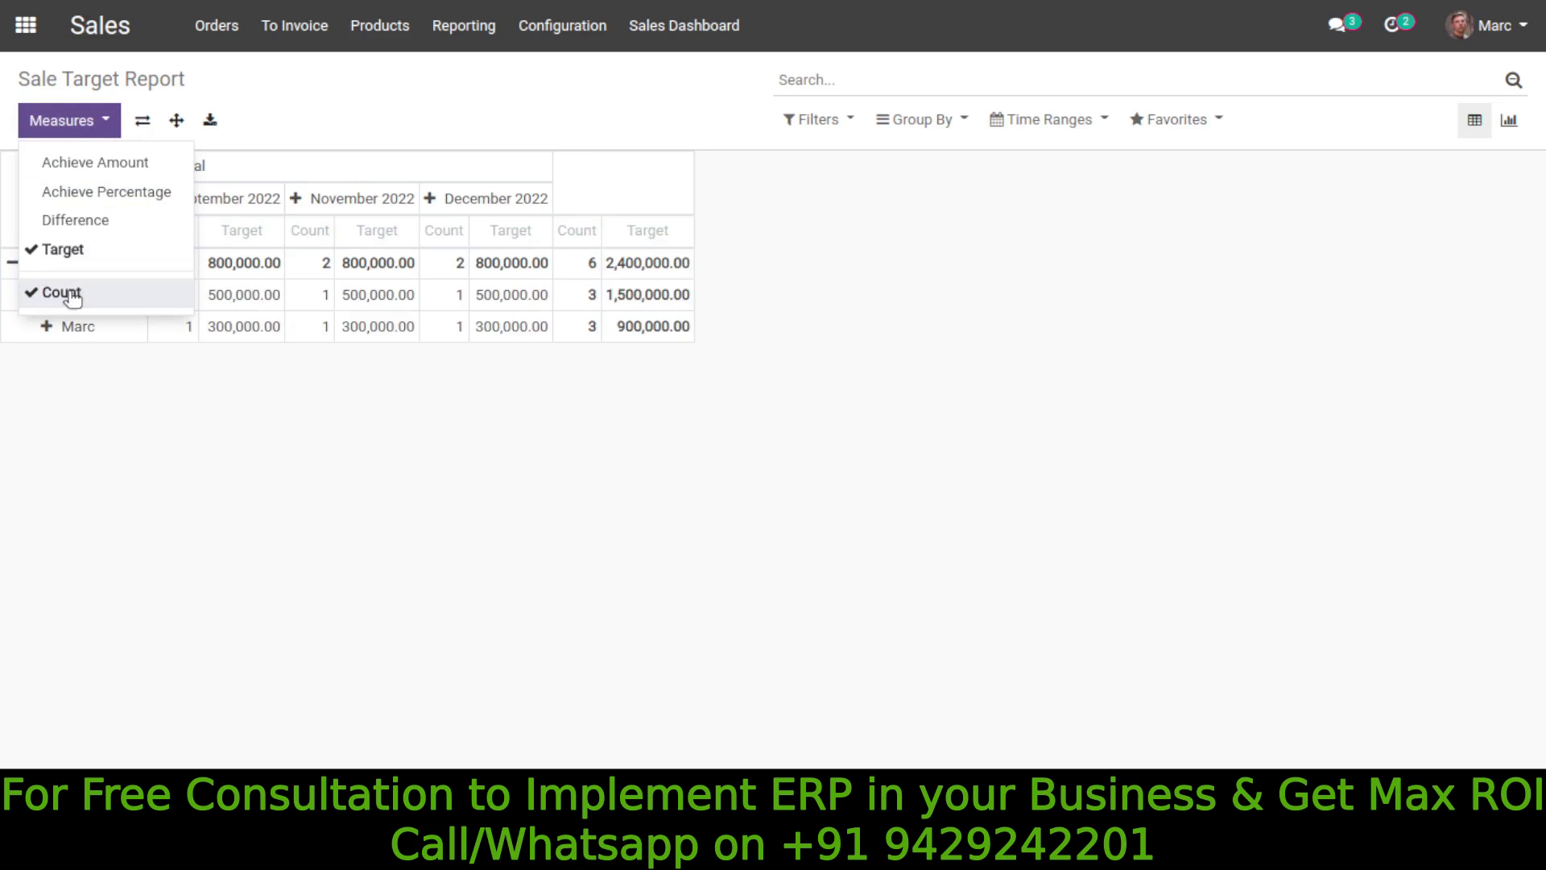
pyautogui.click(73, 295)
pyautogui.click(71, 195)
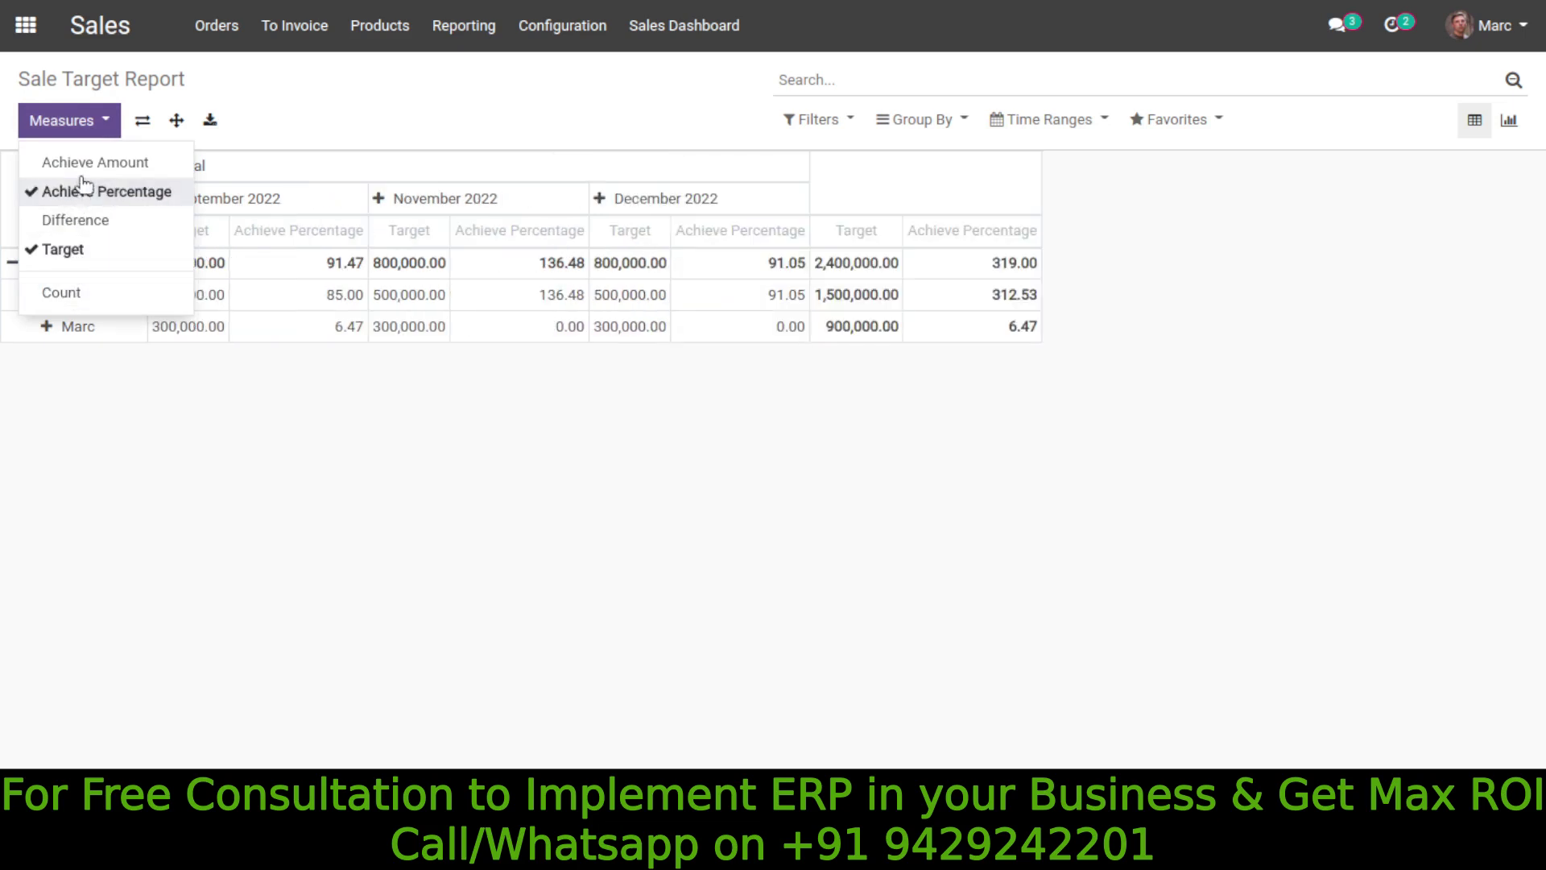
pyautogui.click(82, 161)
pyautogui.click(249, 504)
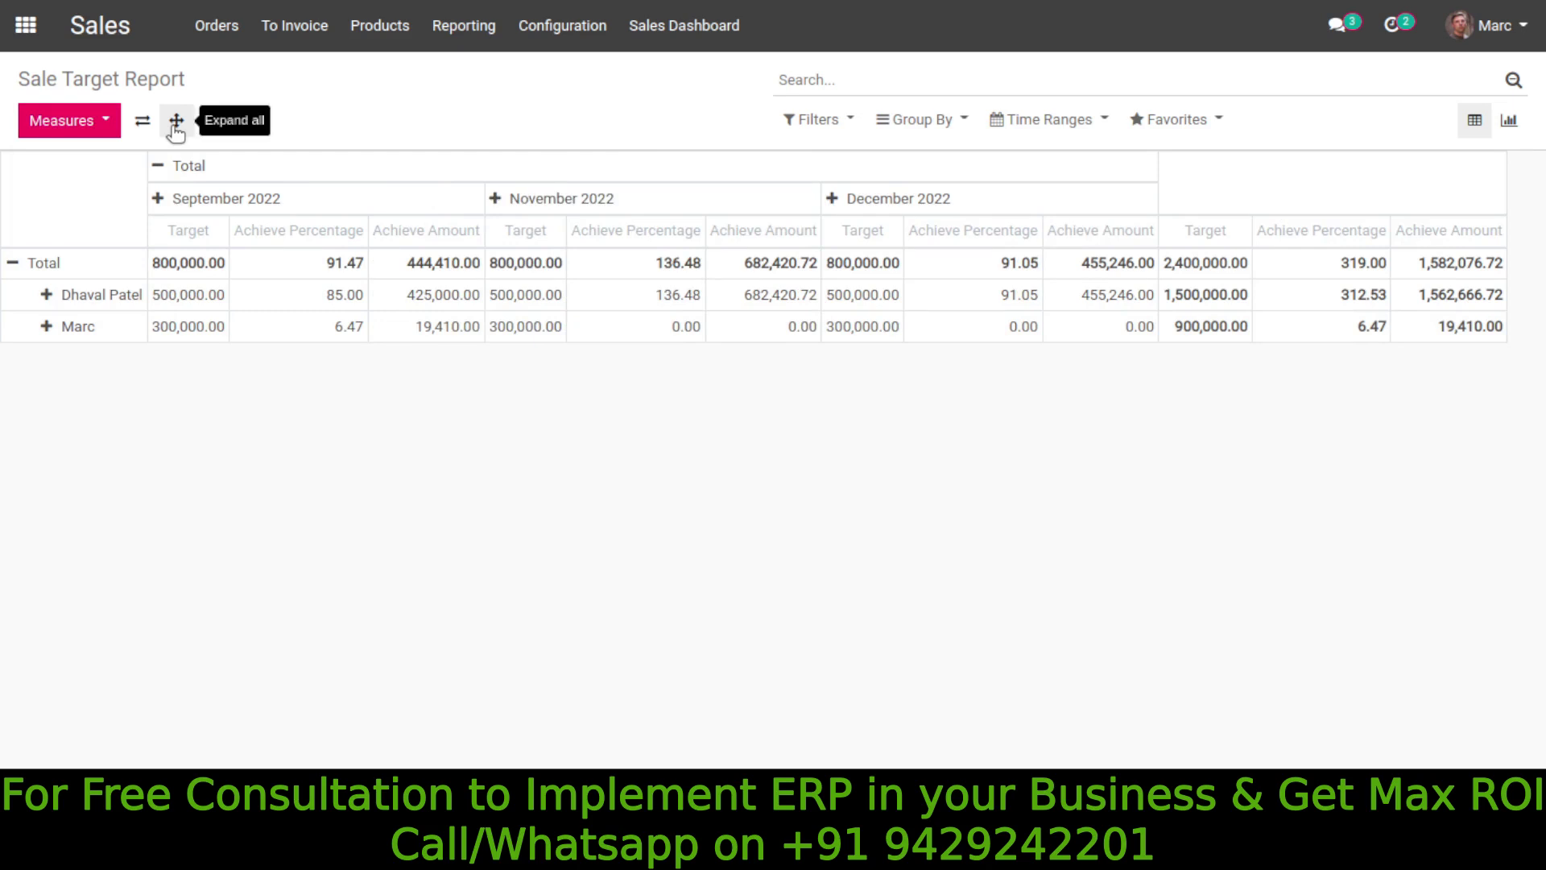
# - Swap the report's rows and columns and save the view as a favorite named Sale Target Report
pyautogui.click(143, 120)
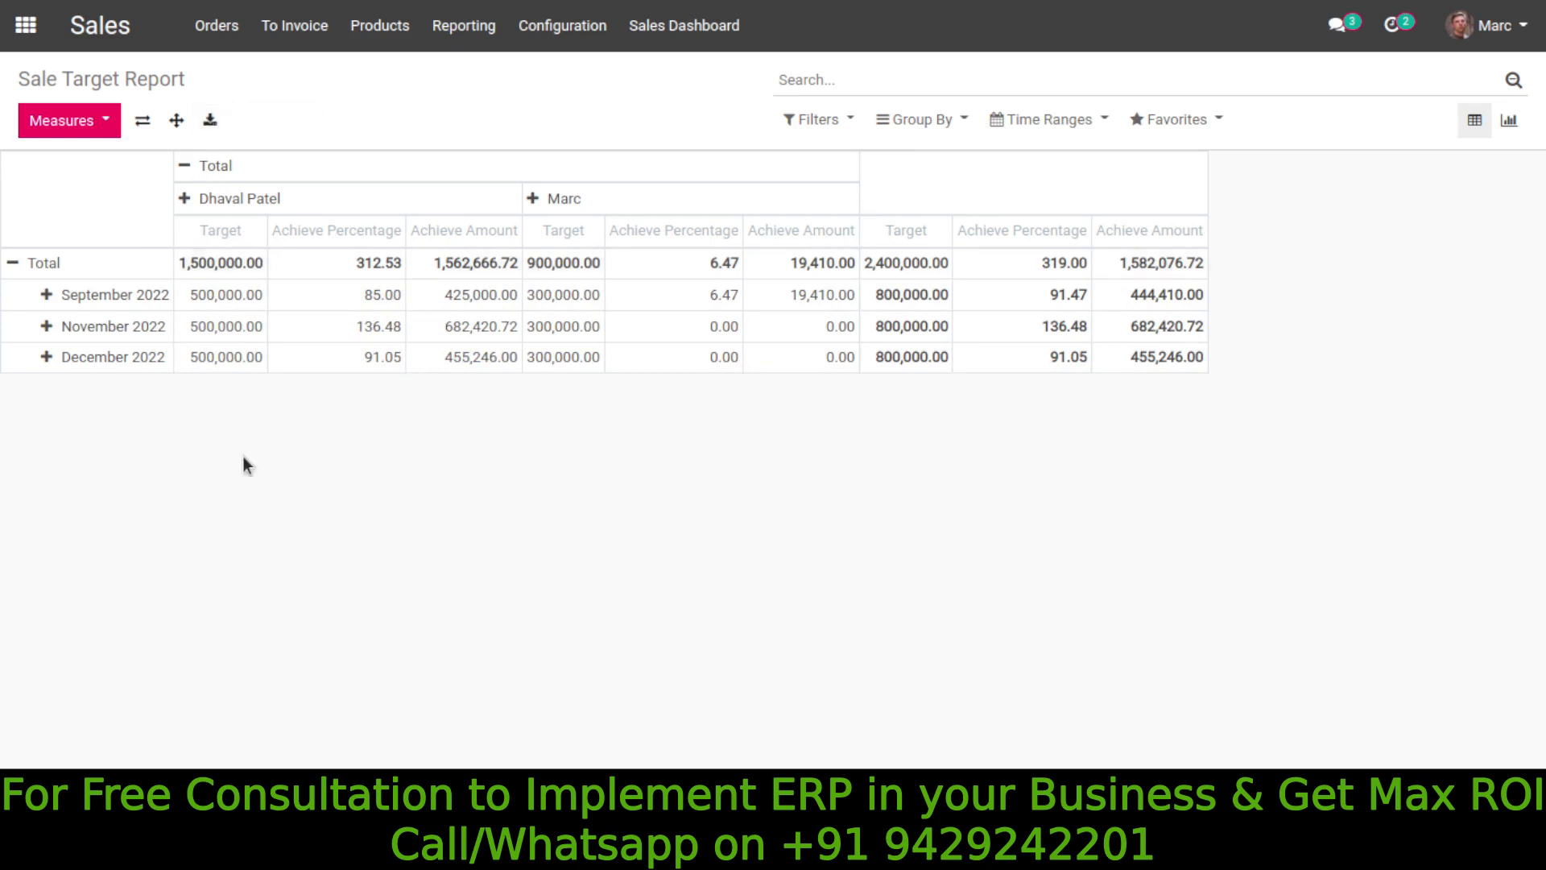
pyautogui.click(1177, 119)
pyautogui.click(1201, 162)
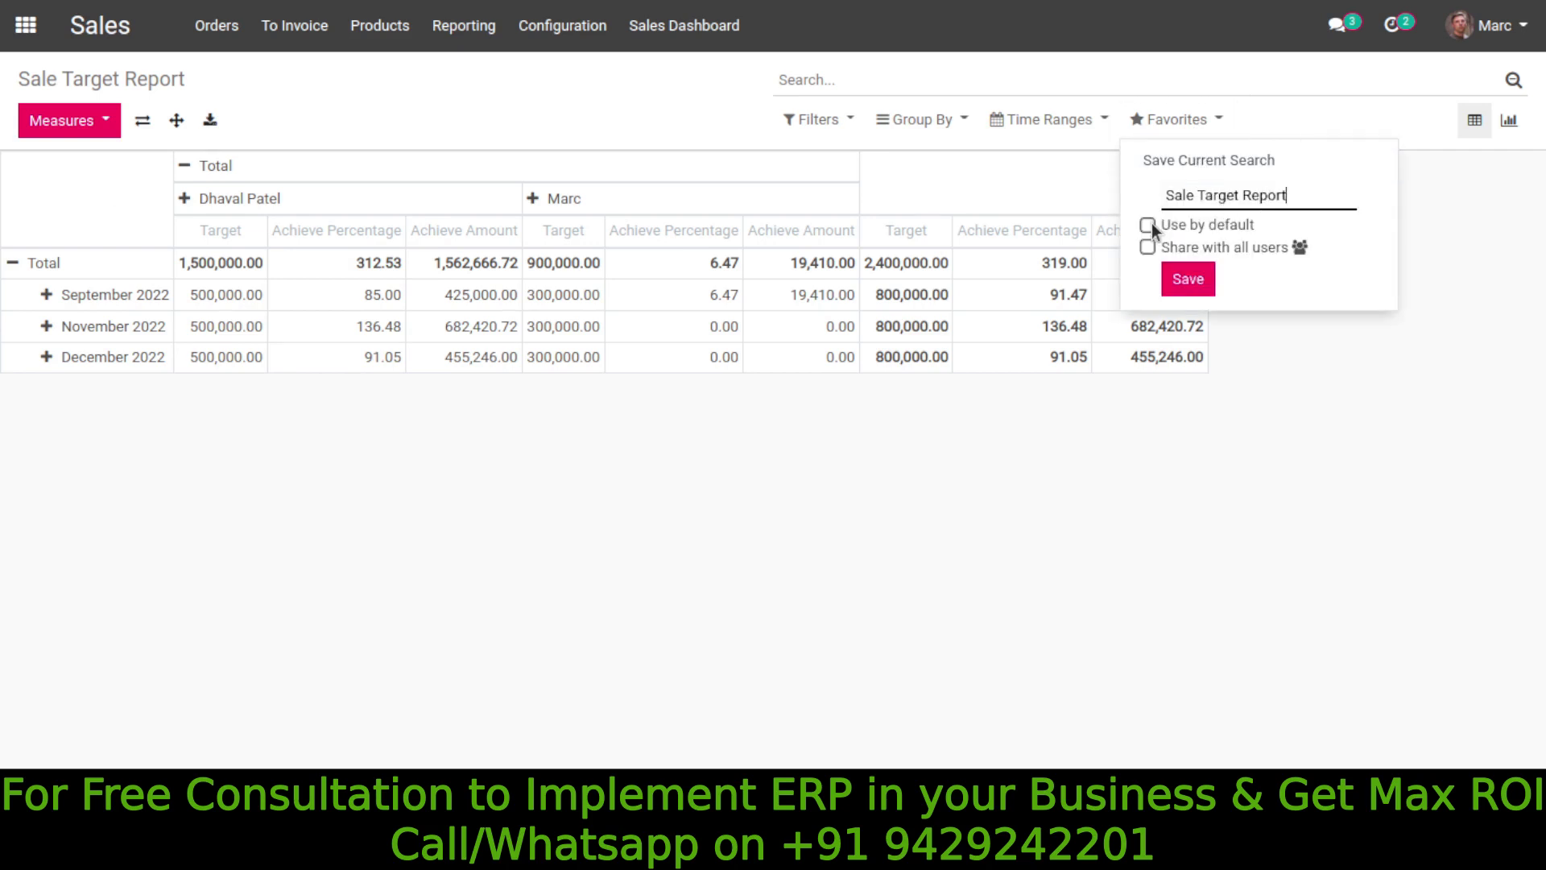
pyautogui.click(1187, 278)
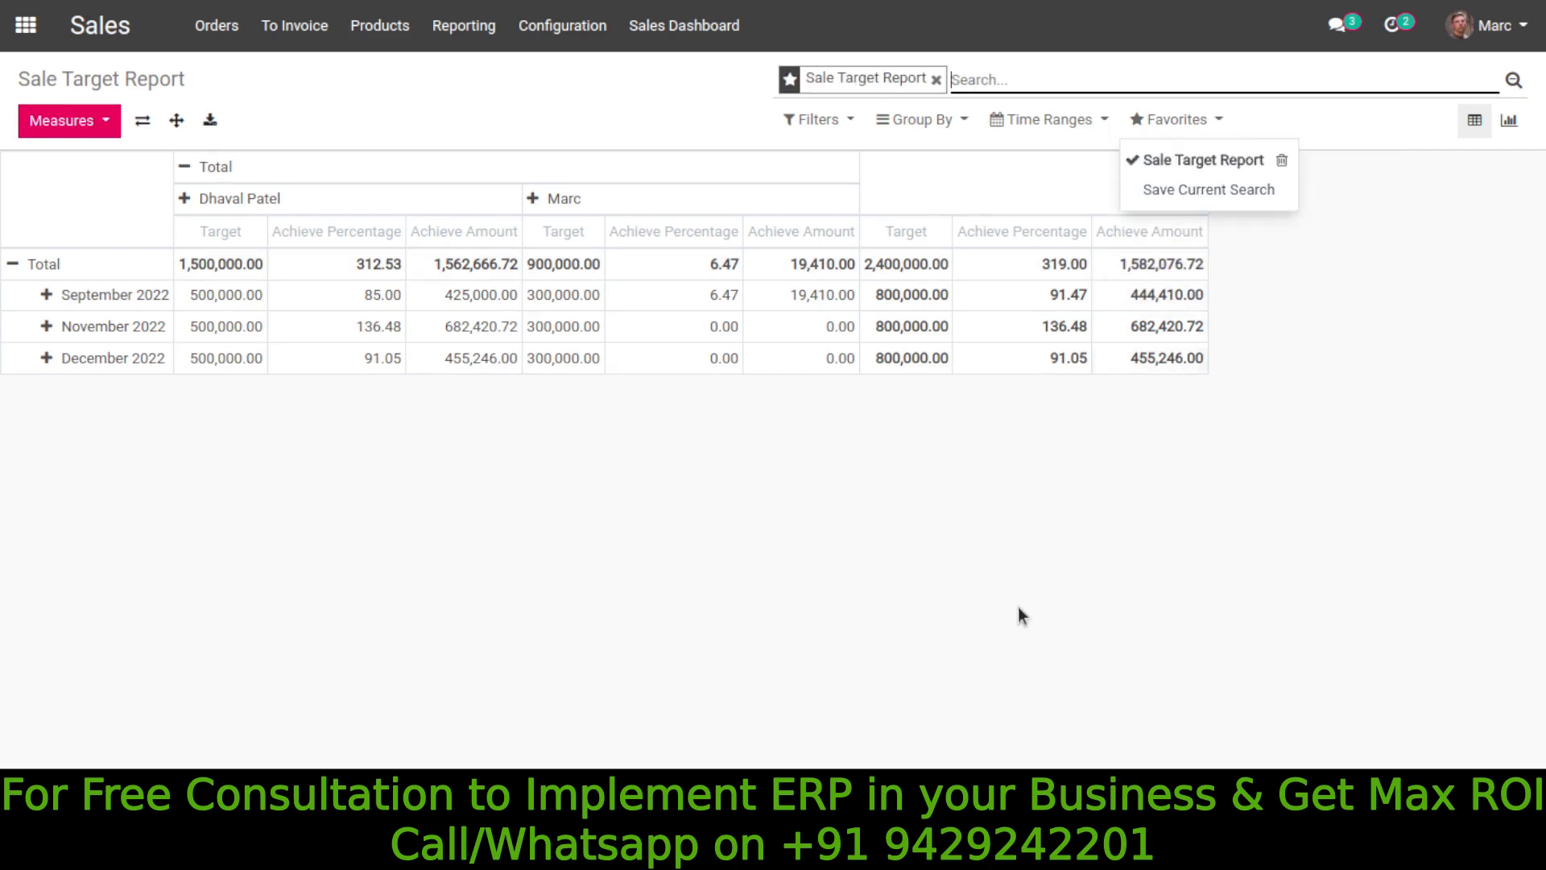
# - Reopen the Sale Target Report from the Sales app and check that its saved favorite is applied
pyautogui.click(25, 25)
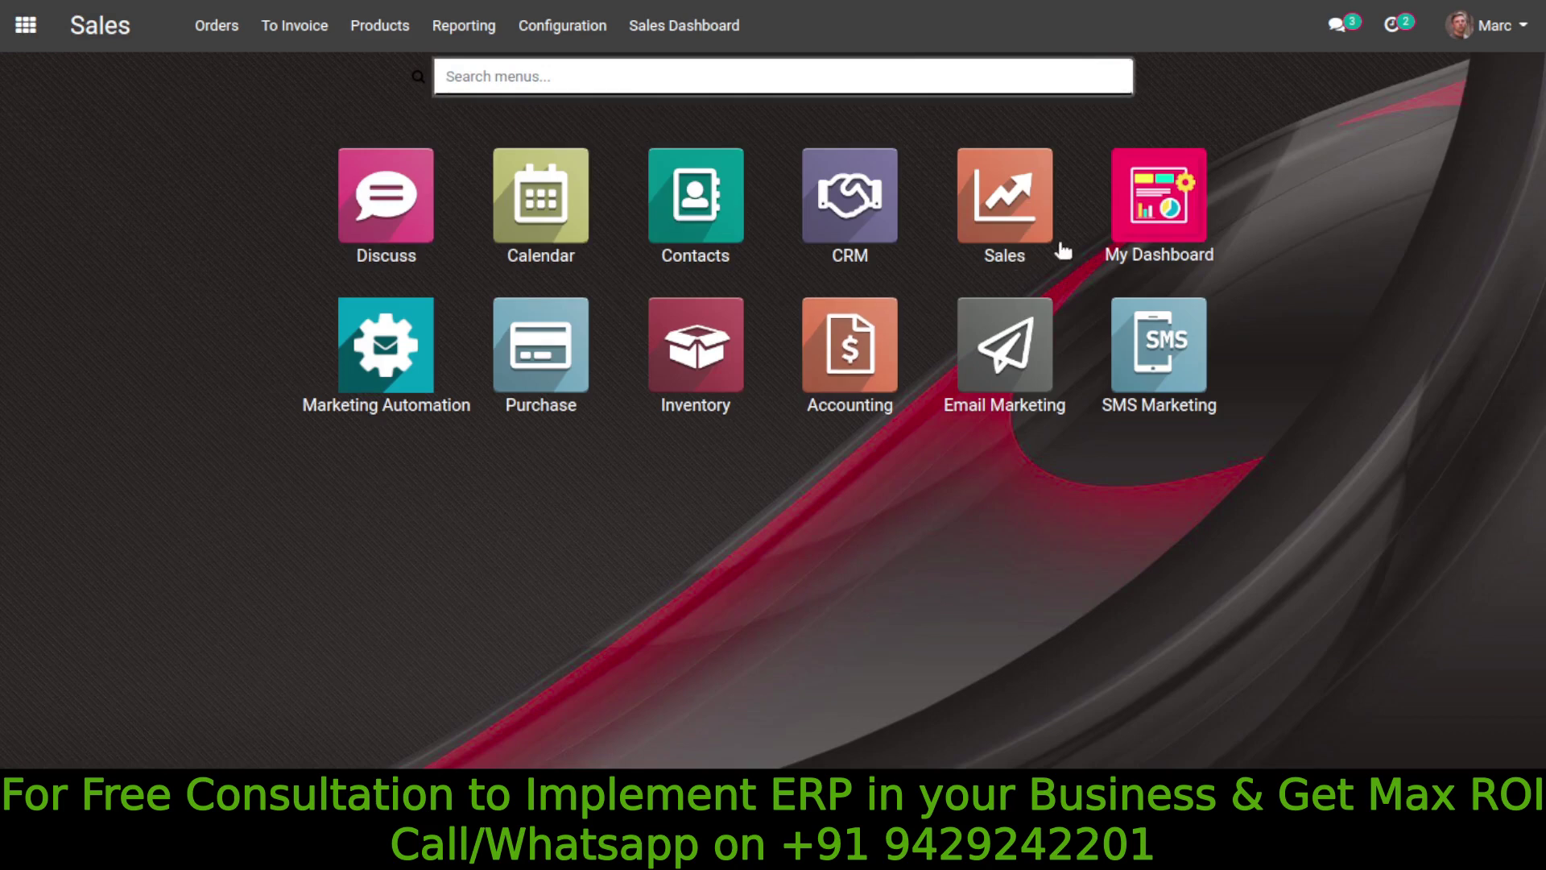
pyautogui.click(1024, 211)
pyautogui.click(543, 35)
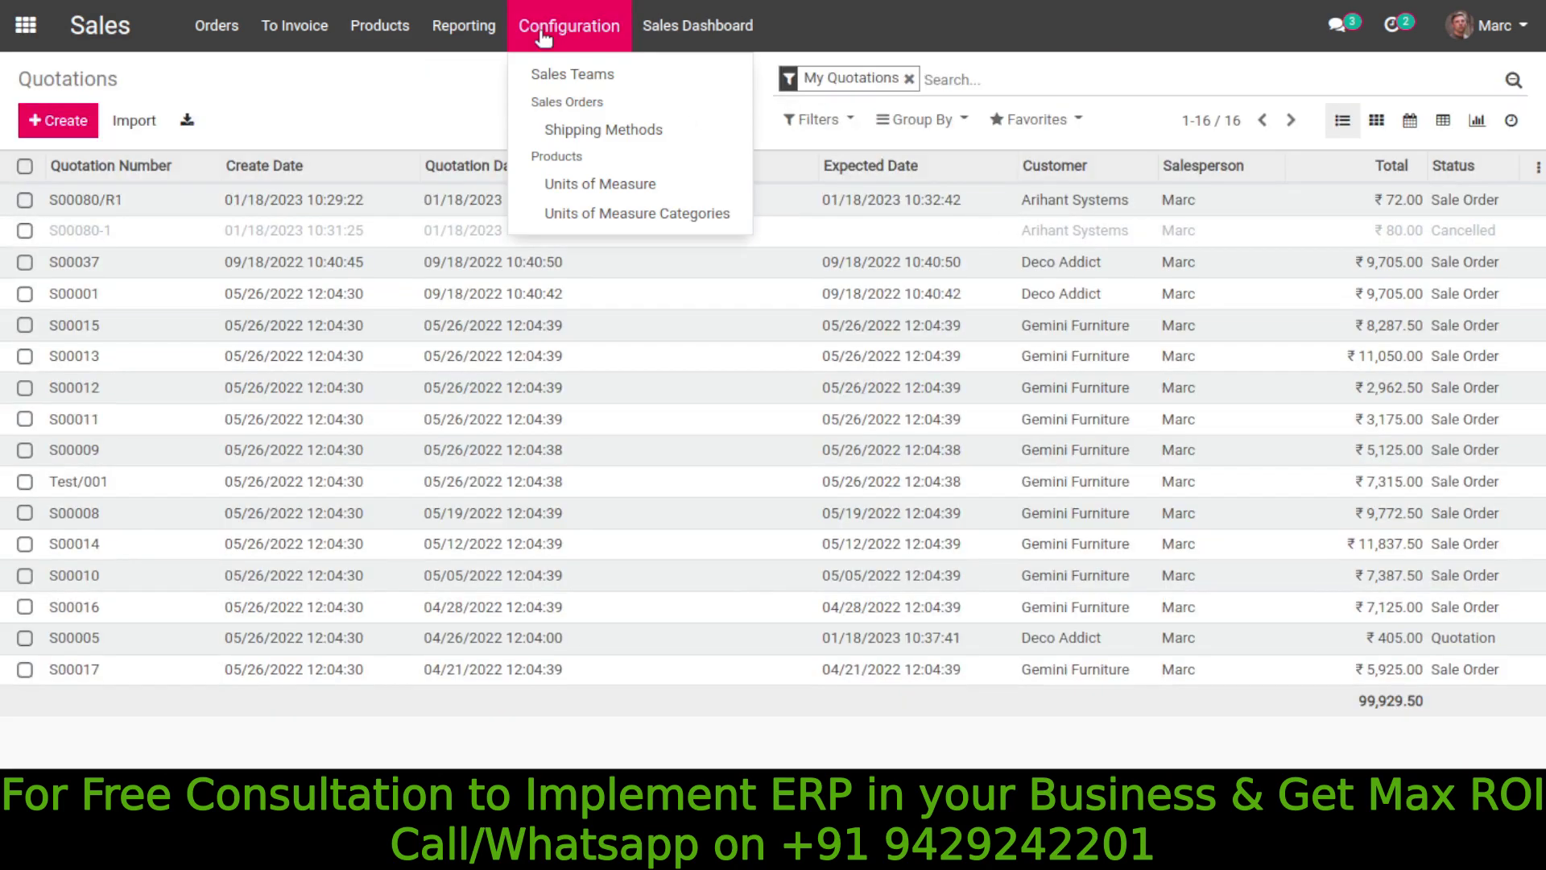
pyautogui.moveTo(467, 34)
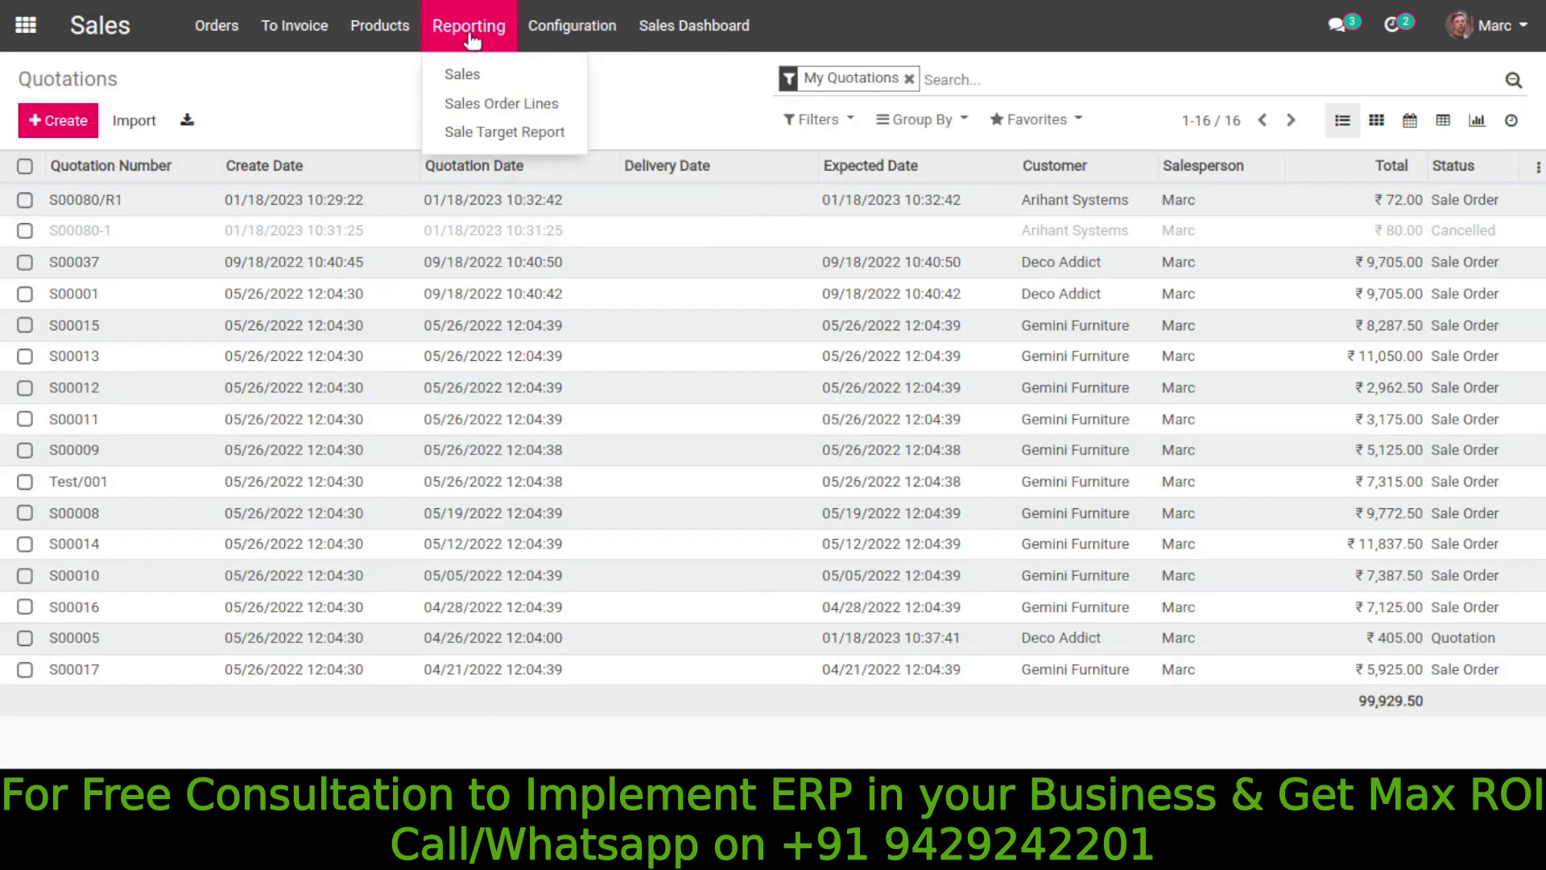
pyautogui.click(504, 131)
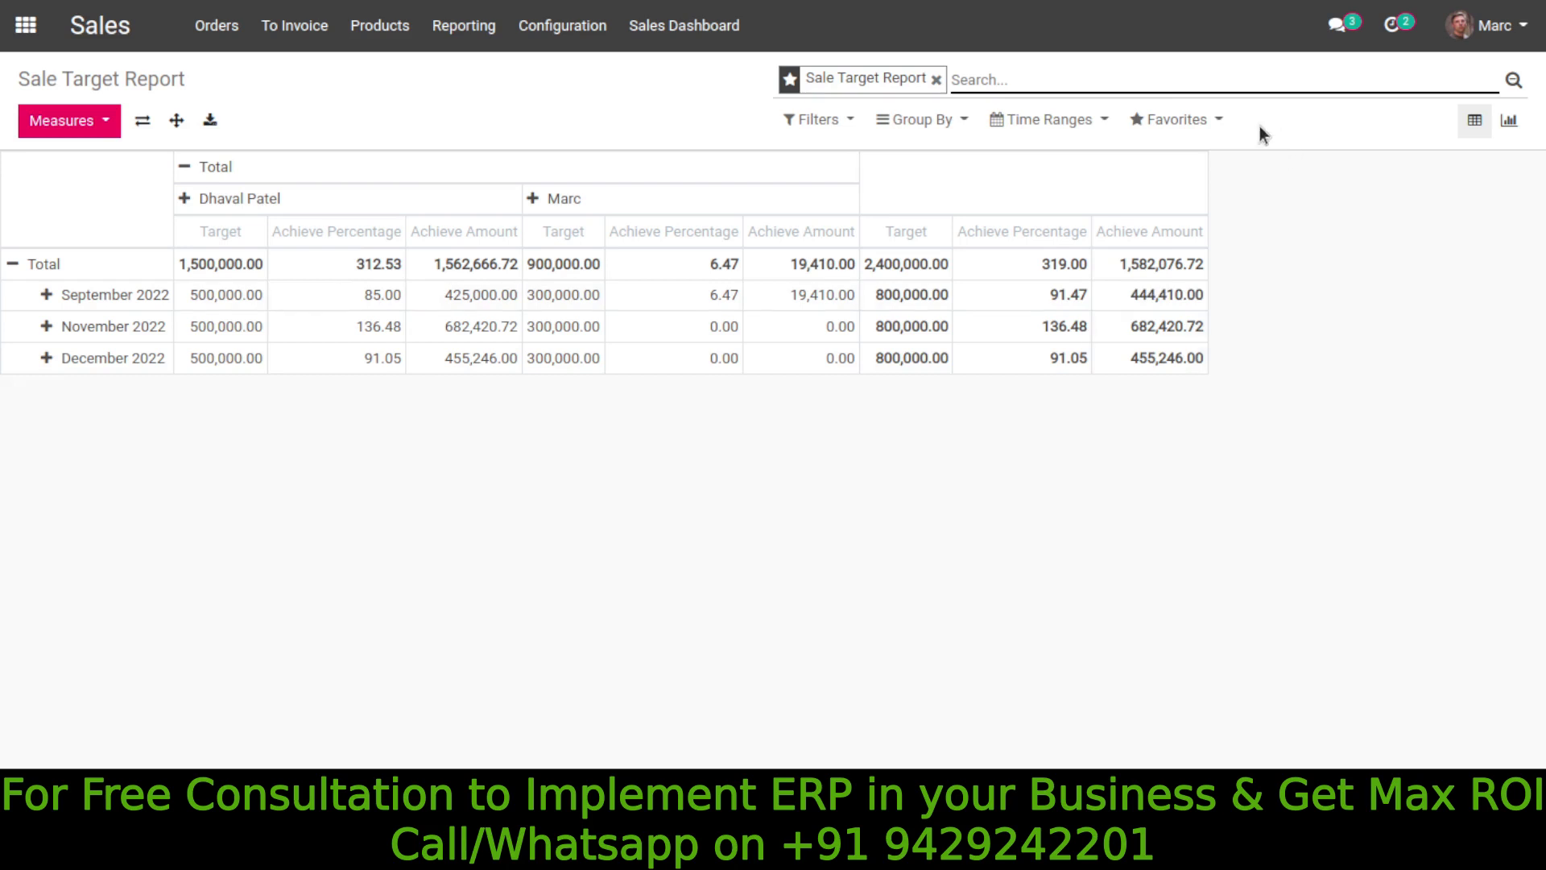
pyautogui.click(1196, 122)
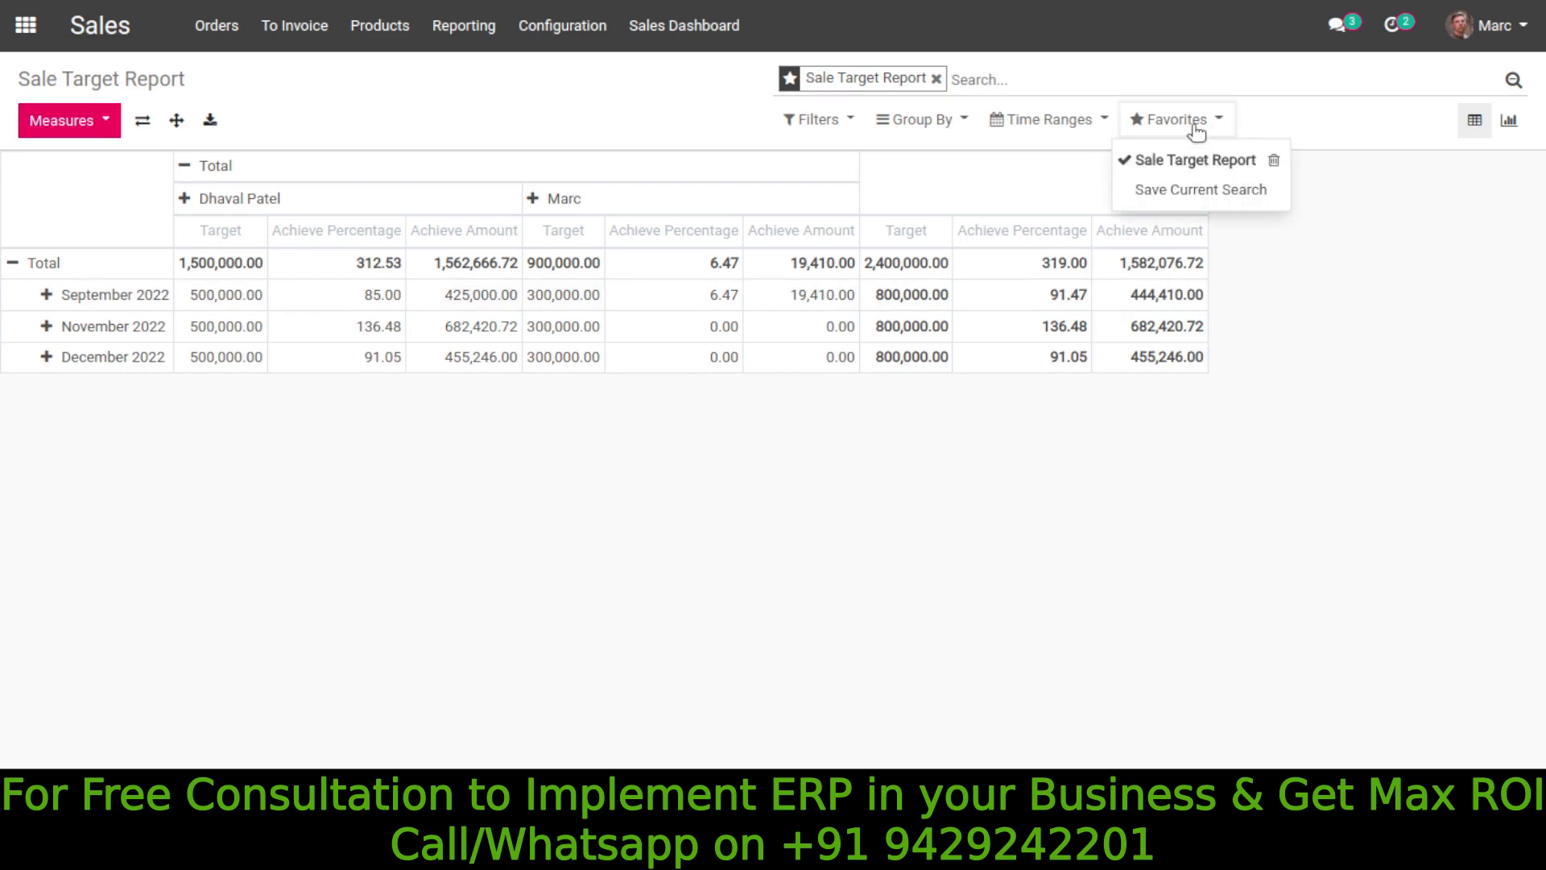
pyautogui.click(524, 130)
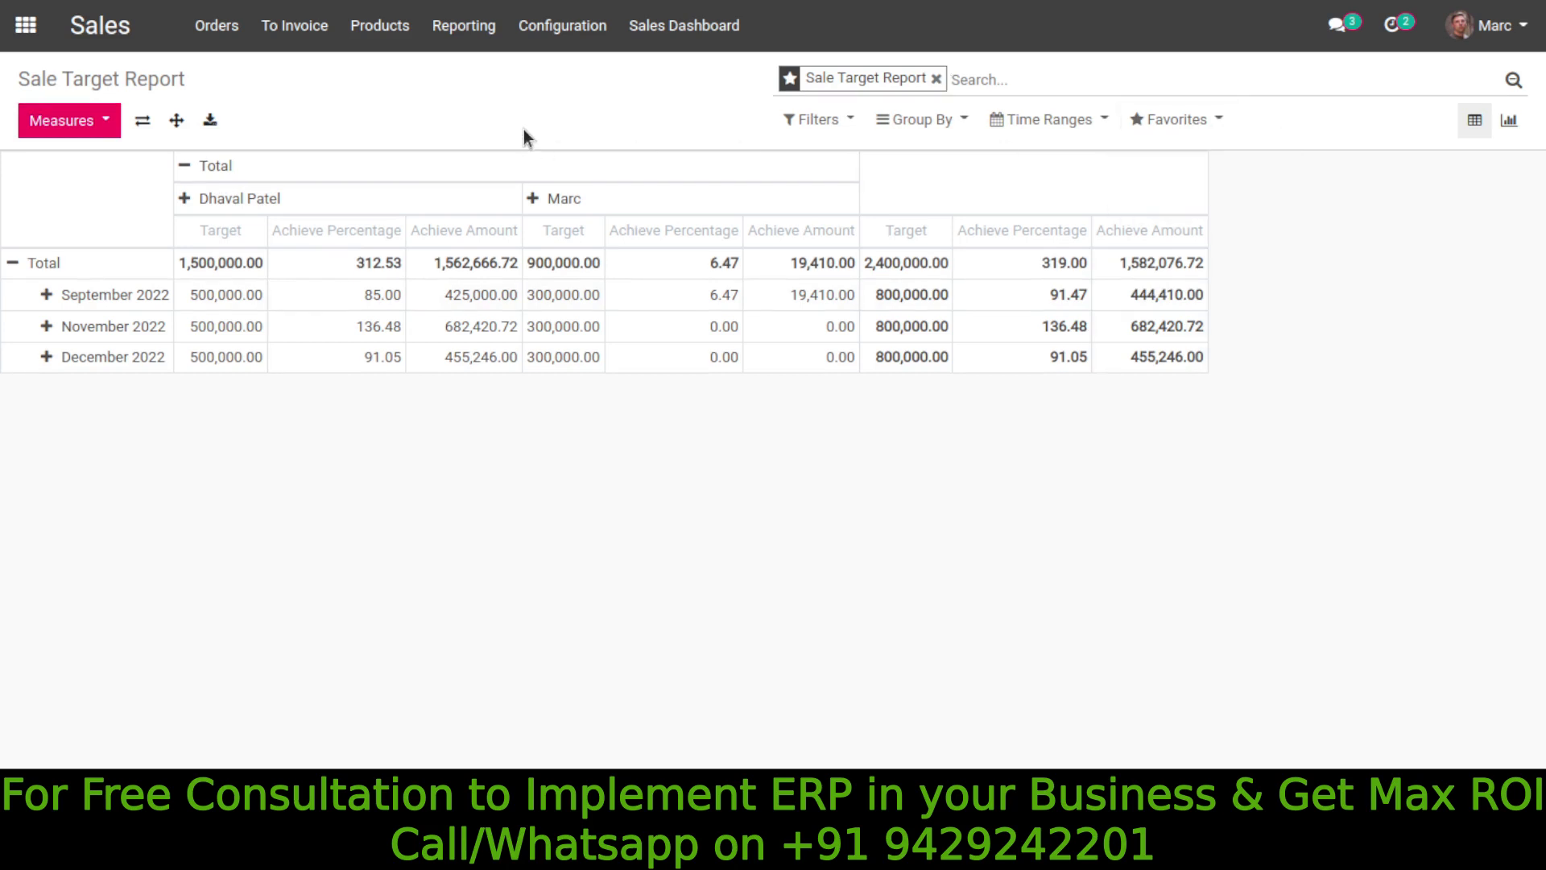
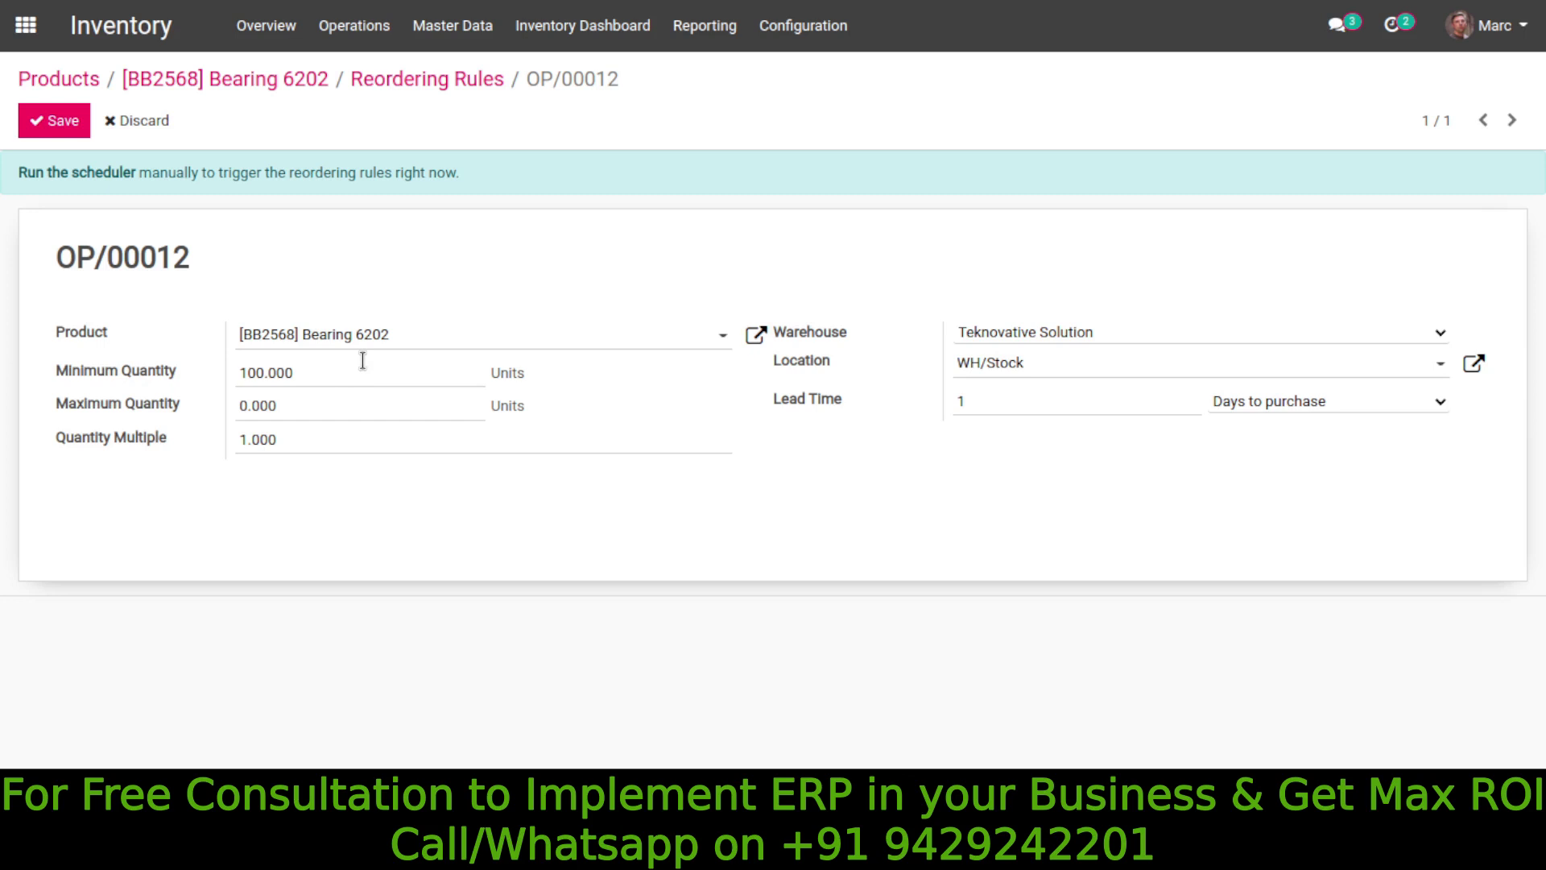
# - Return from the reordering rule to the Bearing 6202 product, open it for editing and examine its Buy route
pyautogui.click(393, 90)
pyautogui.click(316, 82)
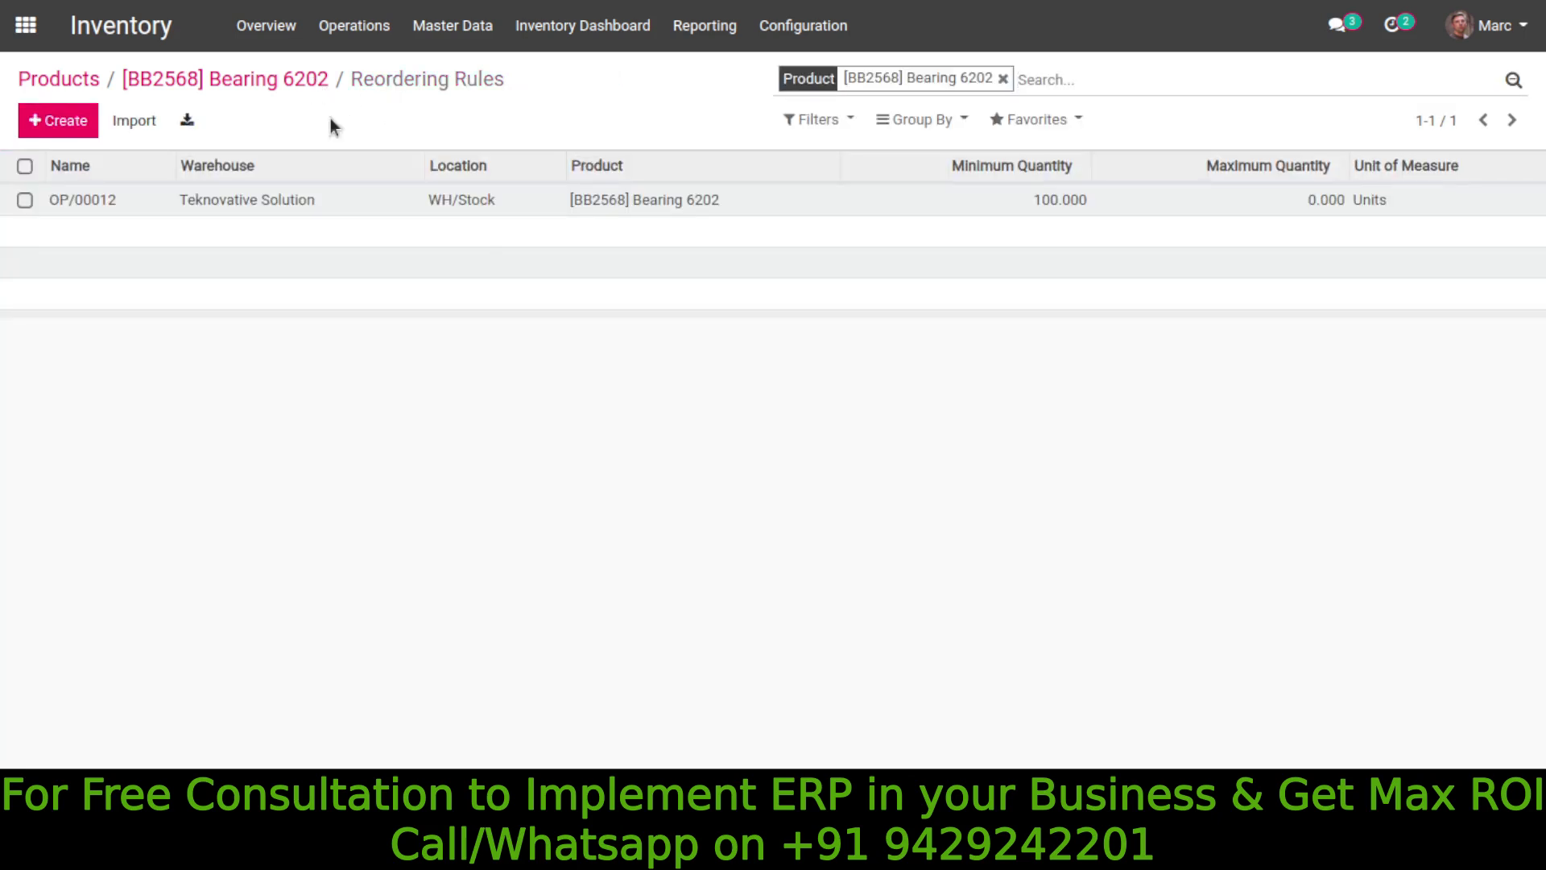
pyautogui.click(389, 470)
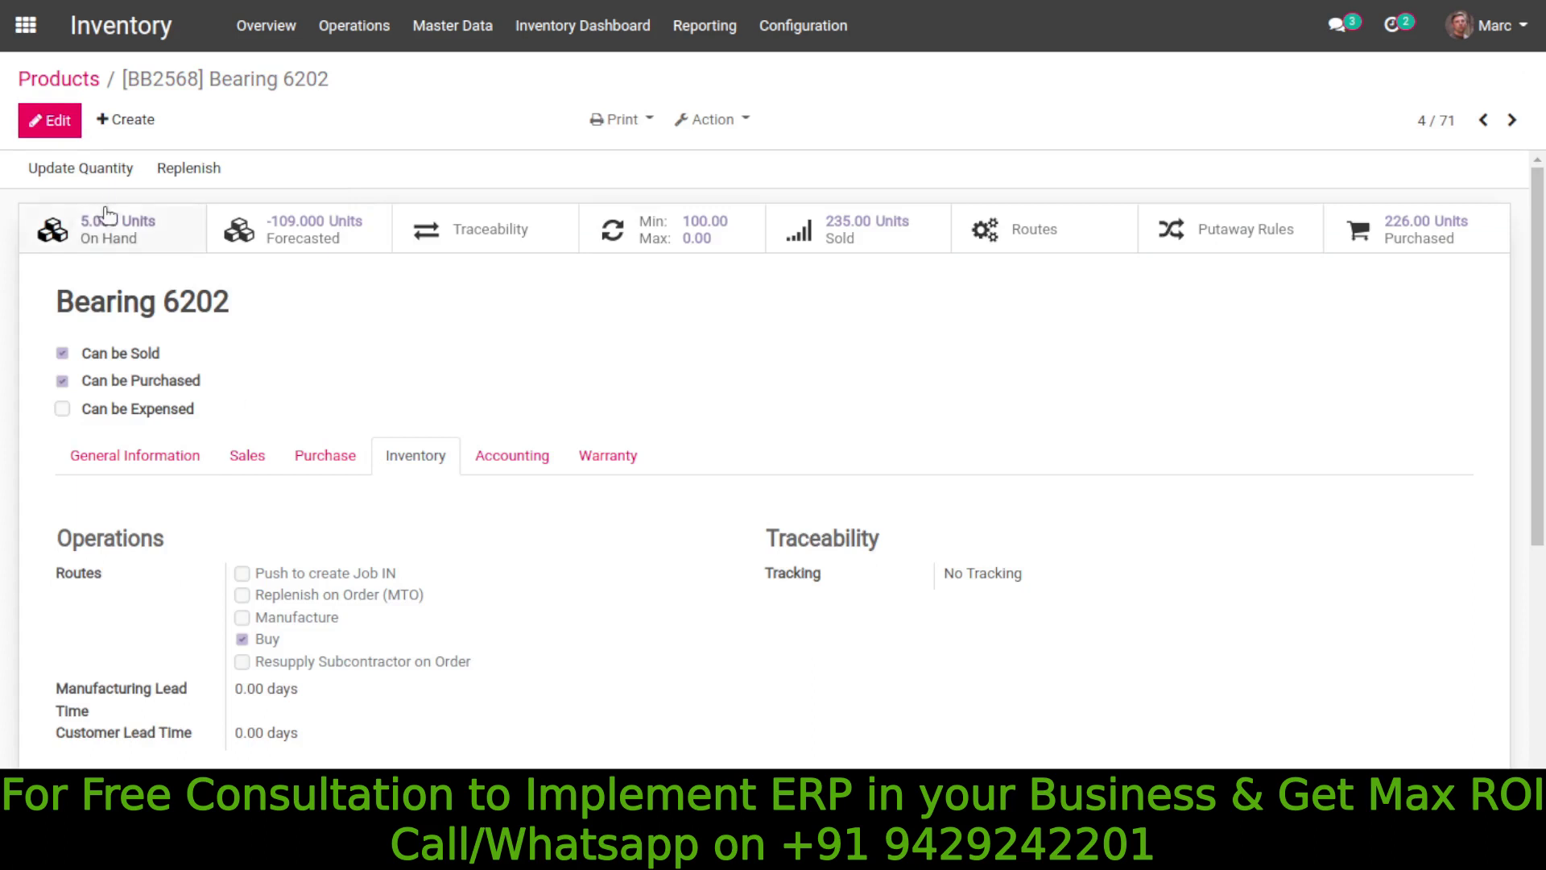
pyautogui.click(40, 123)
pyautogui.moveTo(288, 542); pyautogui.dragTo(260, 537)
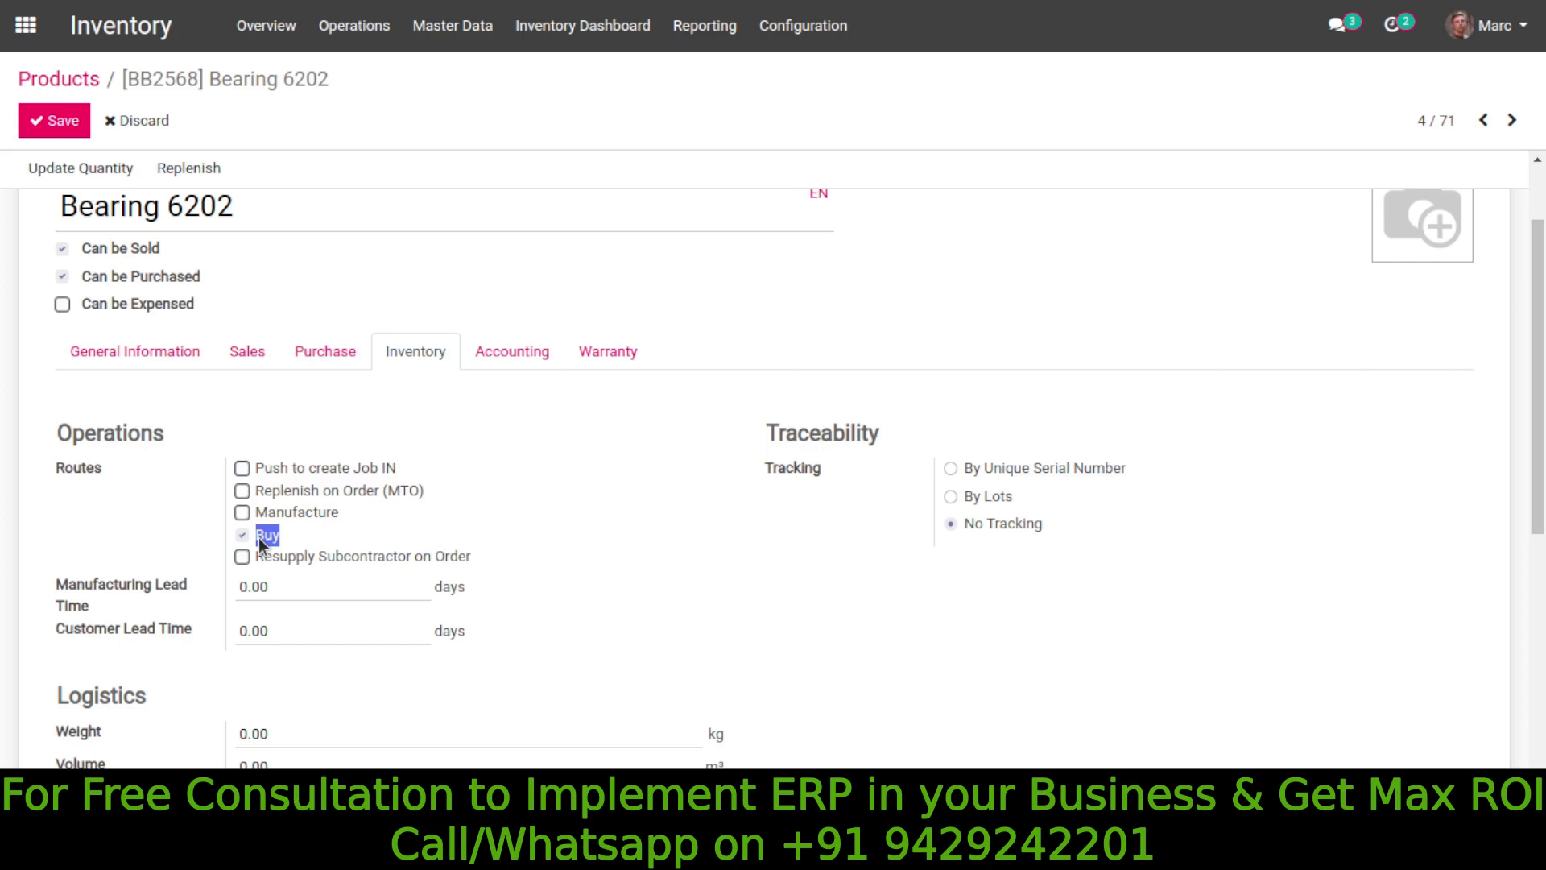
pyautogui.scroll(3, 259, 538)
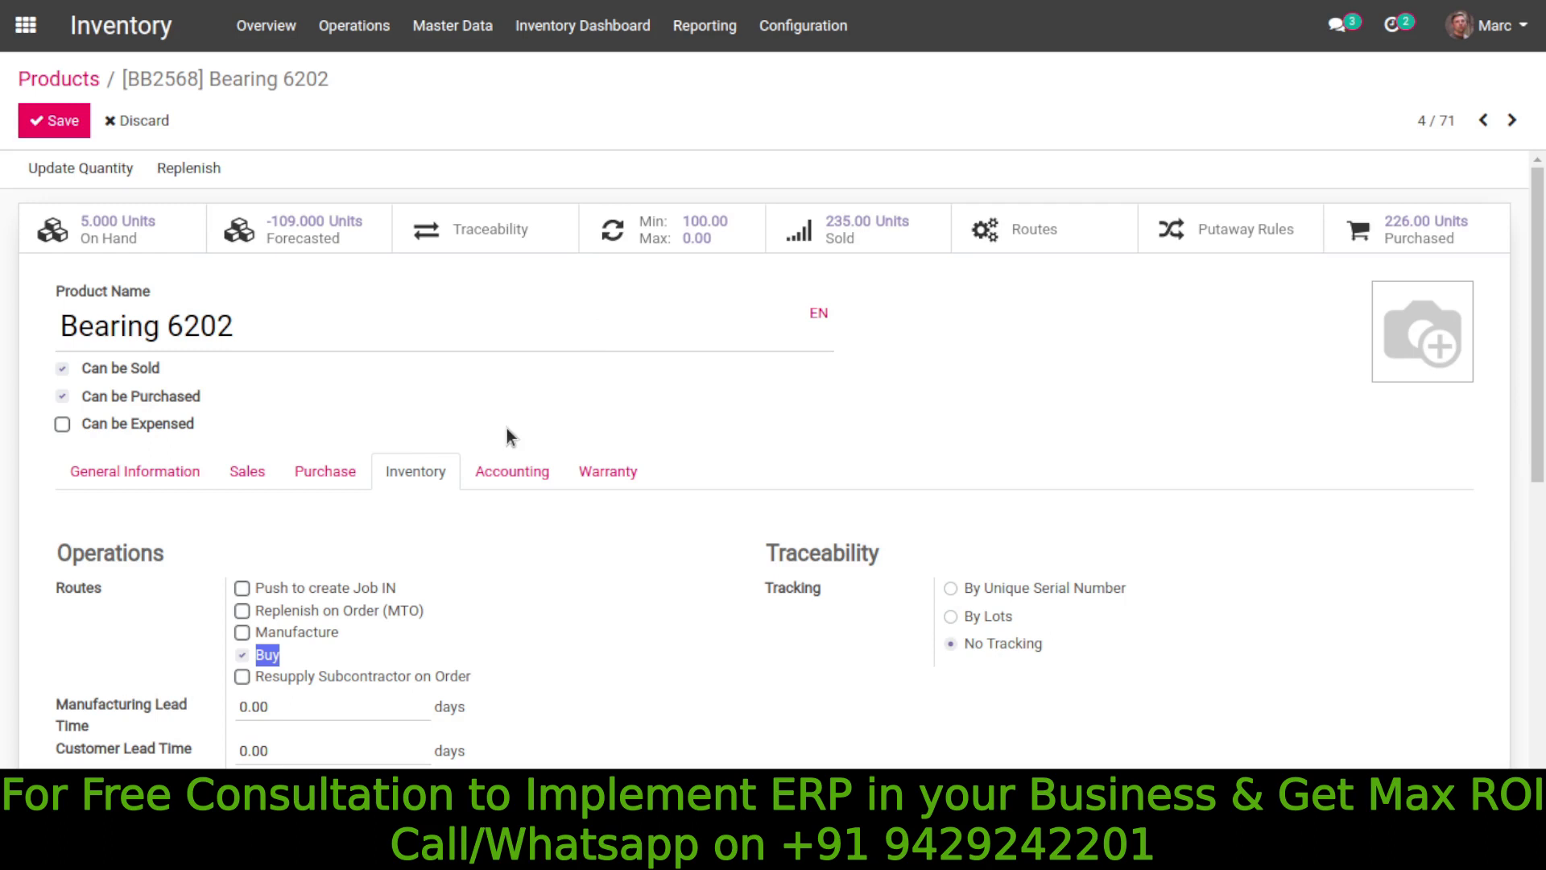
# - Review Bearing 6202's vendor price list and its Replenish on Order (MTO) route option
pyautogui.click(350, 479)
pyautogui.scroll(-2, 356, 490)
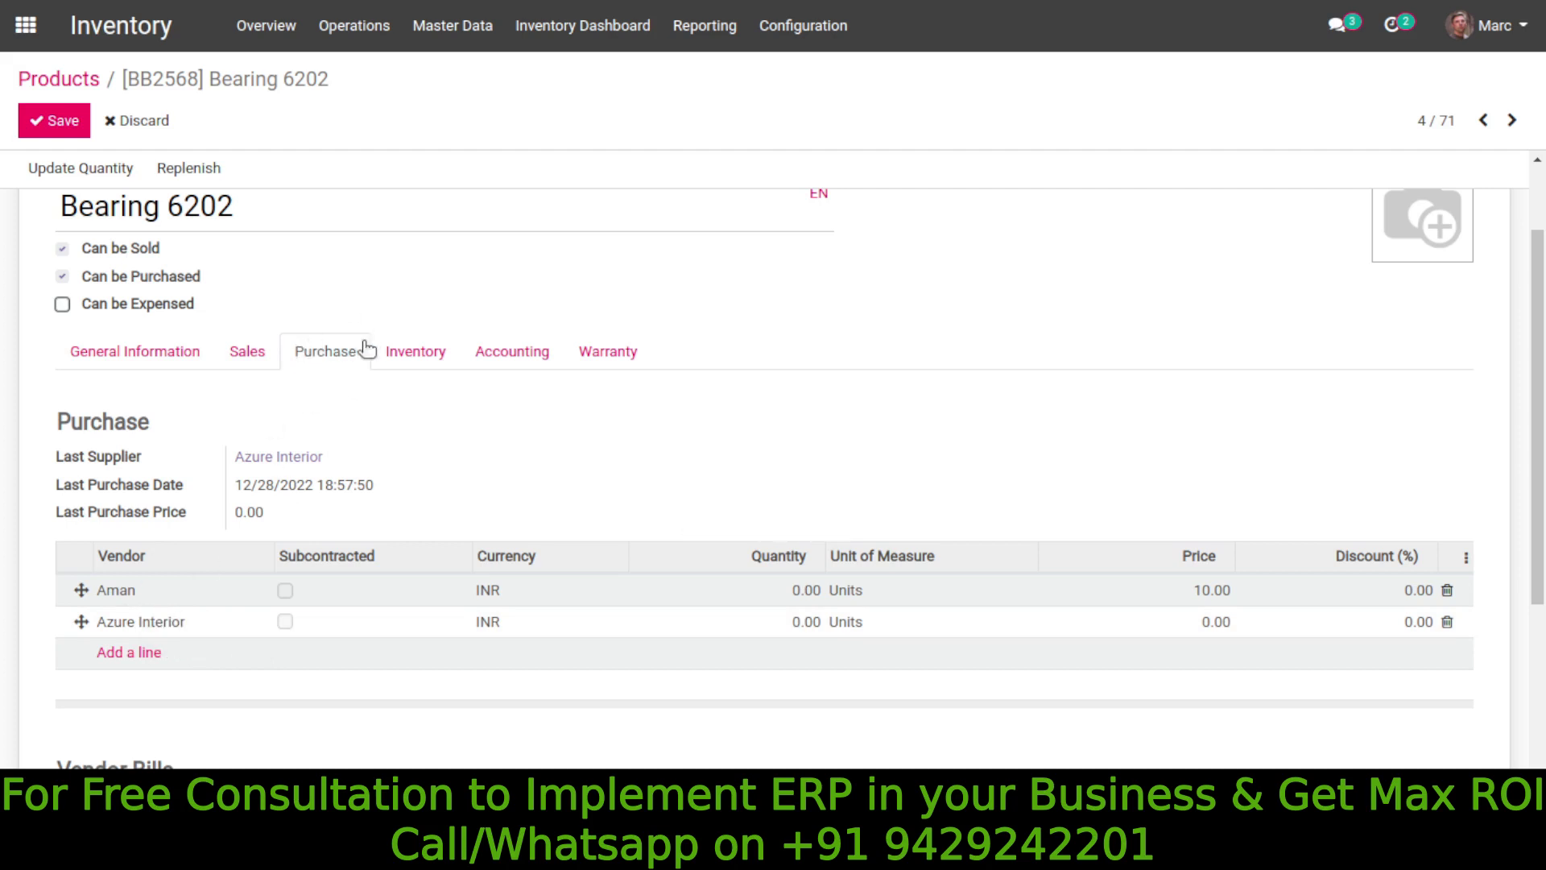
pyautogui.click(391, 355)
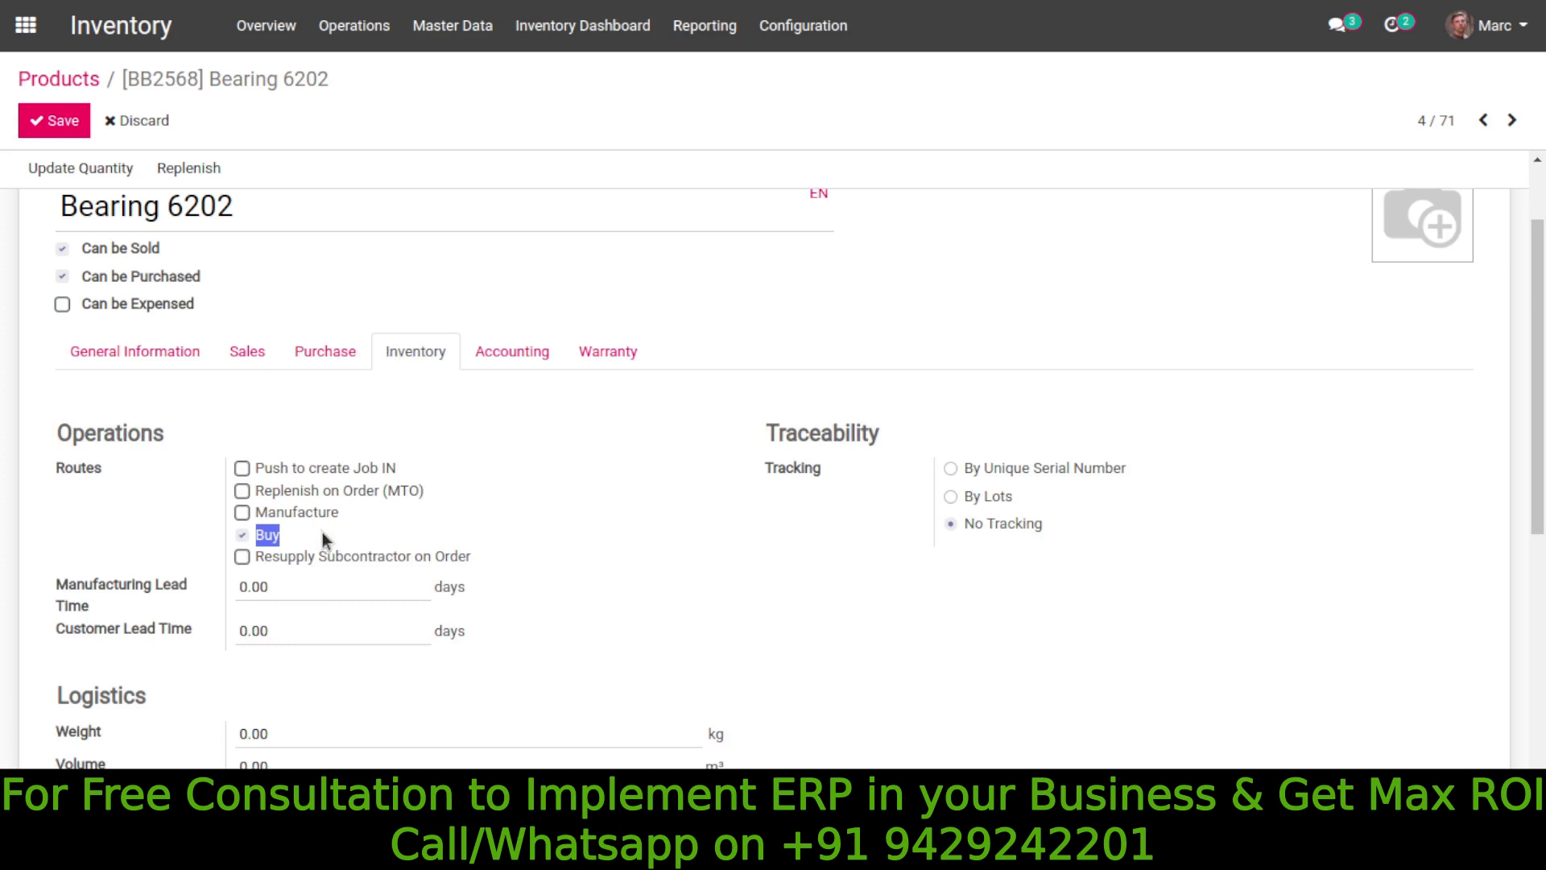
pyautogui.moveTo(426, 487); pyautogui.dragTo(397, 489)
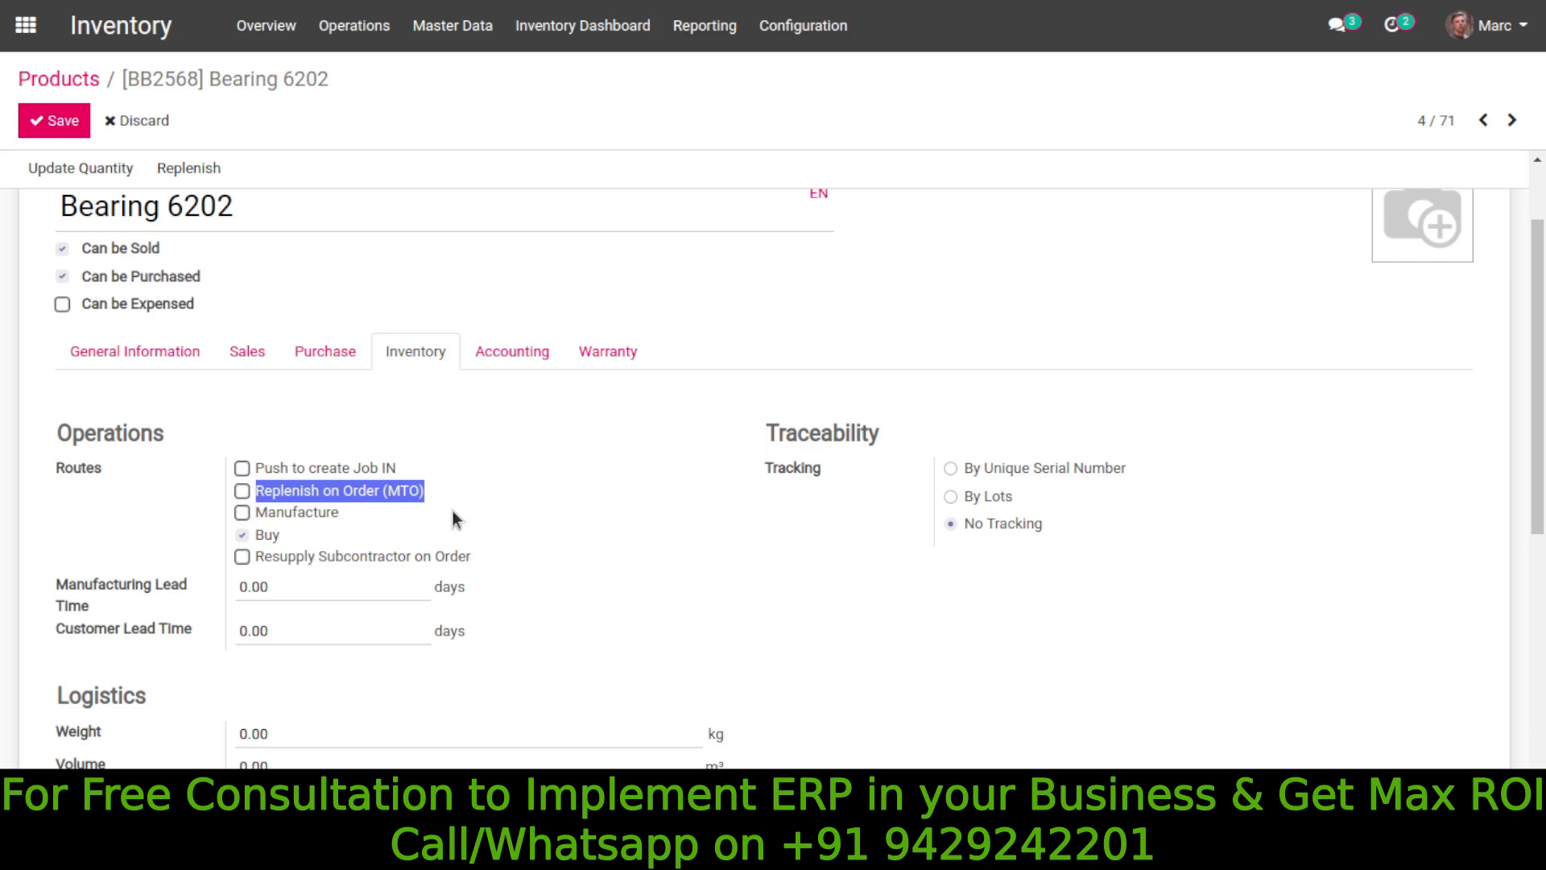
pyautogui.scroll(2, 452, 512)
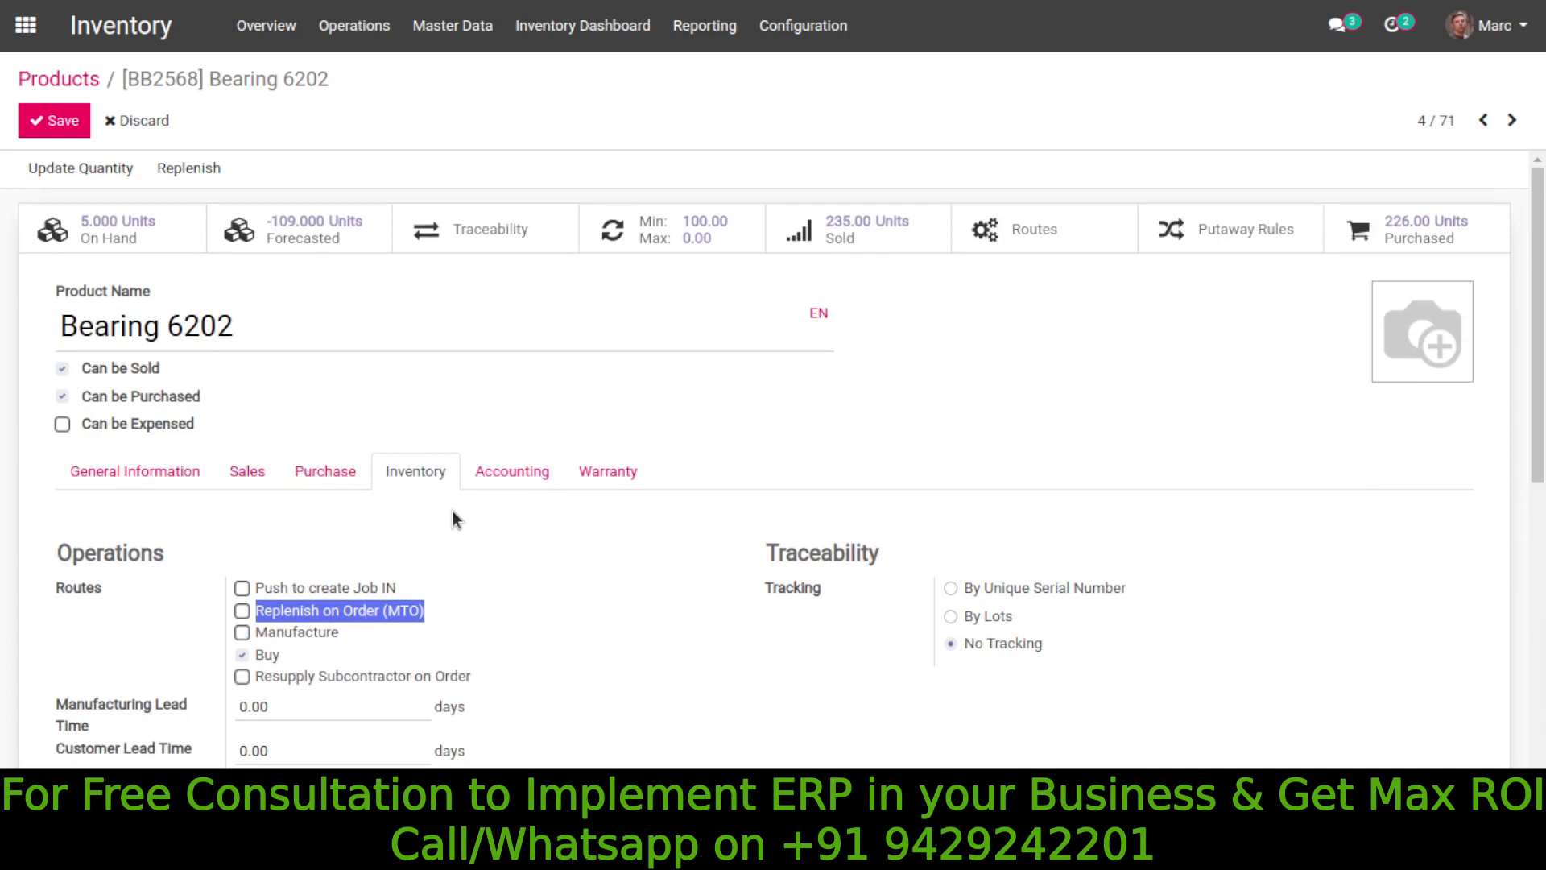
# - Switch to the Purchase app, filter the list to RFQs and open the request whose source document is OP/00012
pyautogui.click(26, 25)
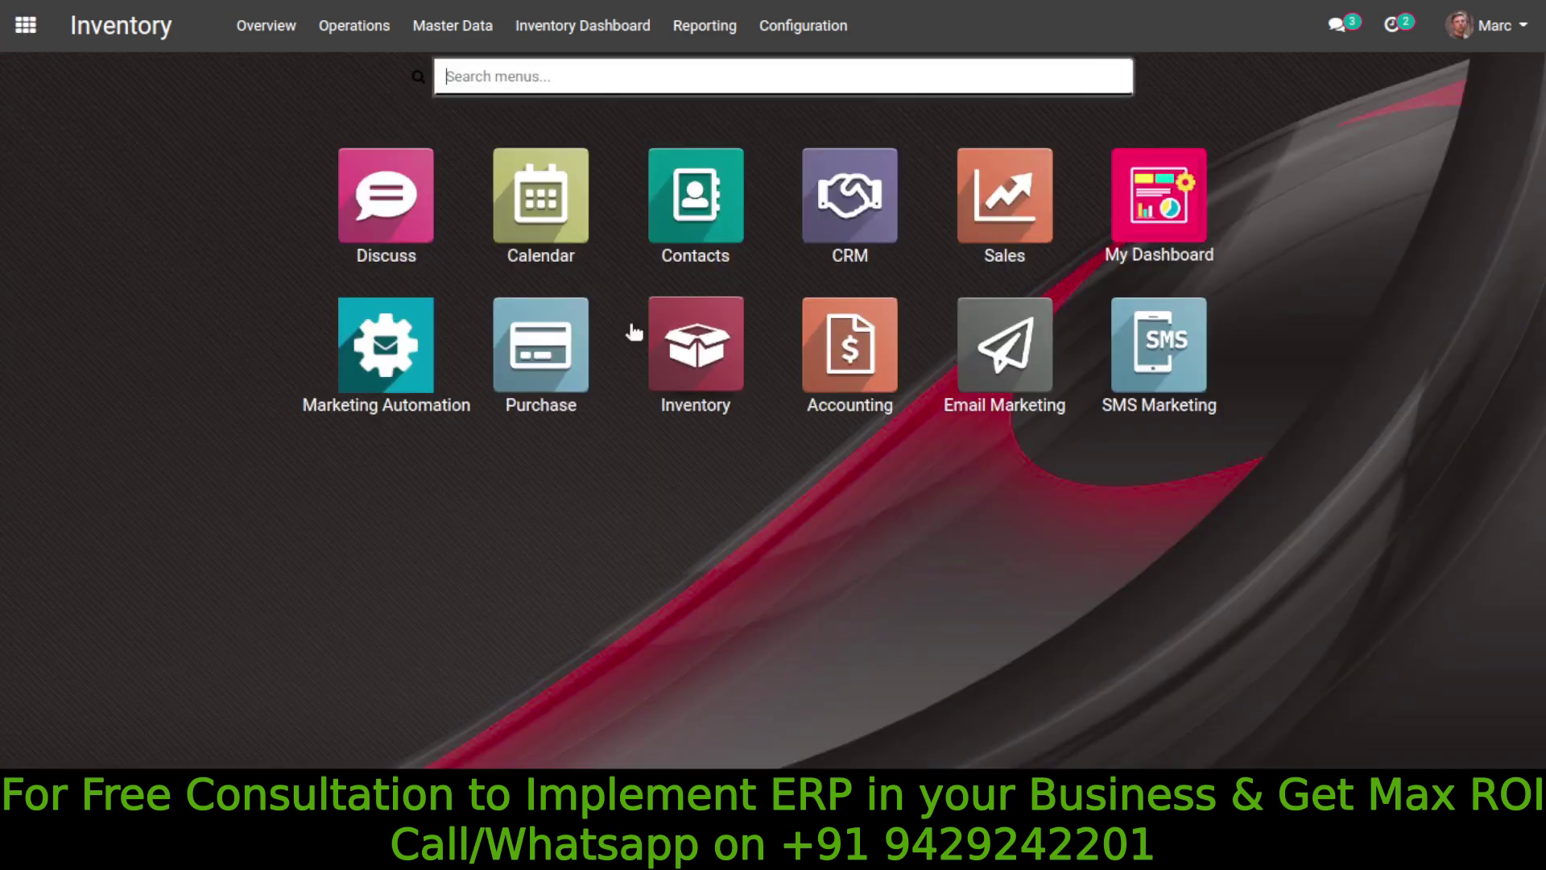
pyautogui.click(565, 355)
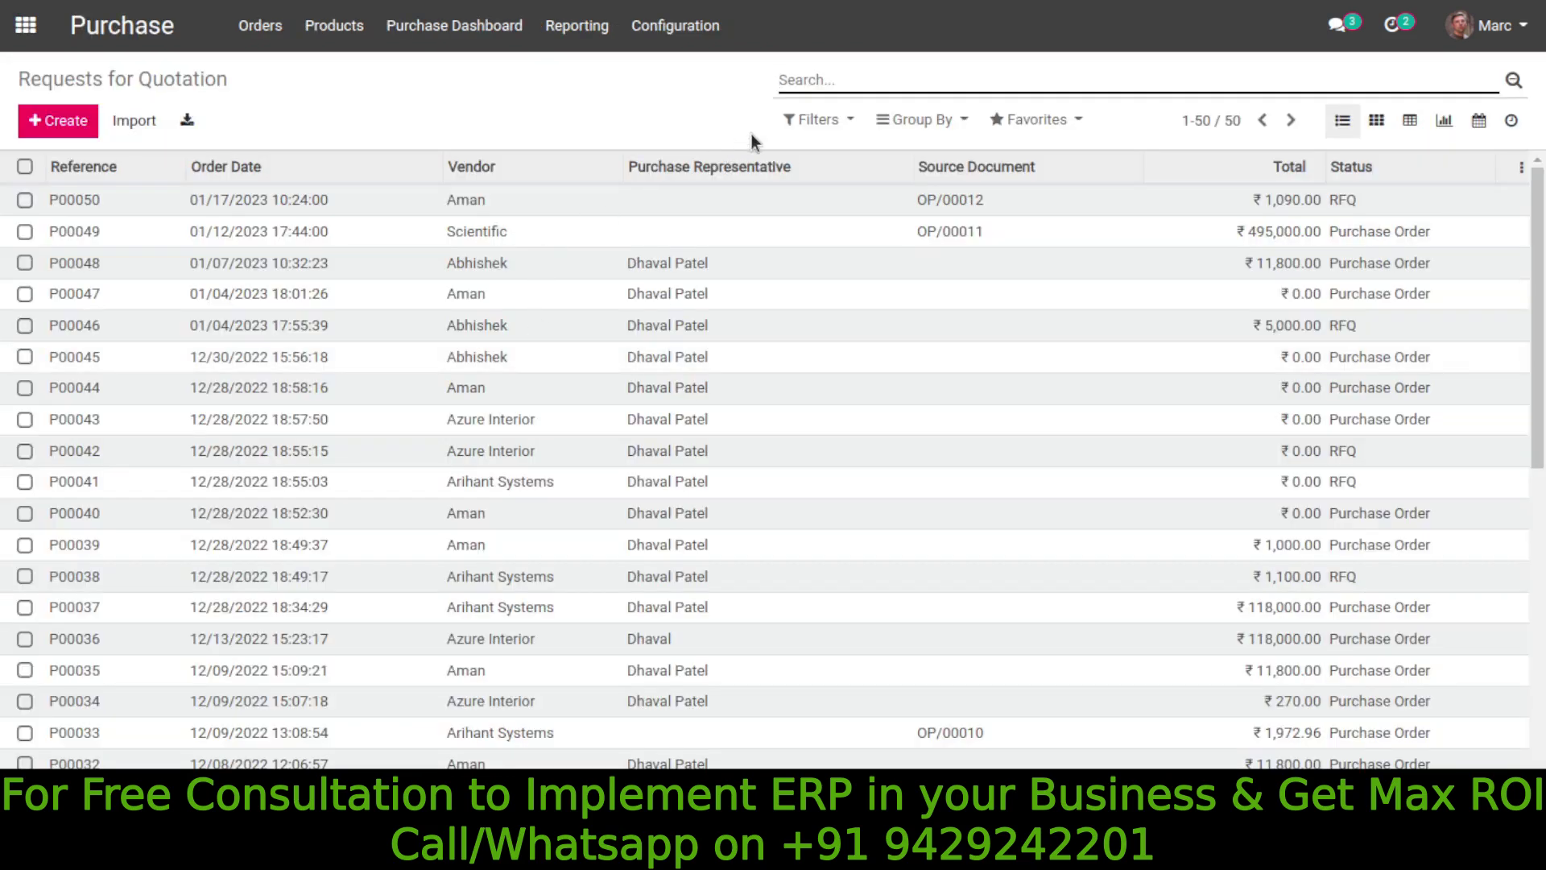
pyautogui.click(809, 124)
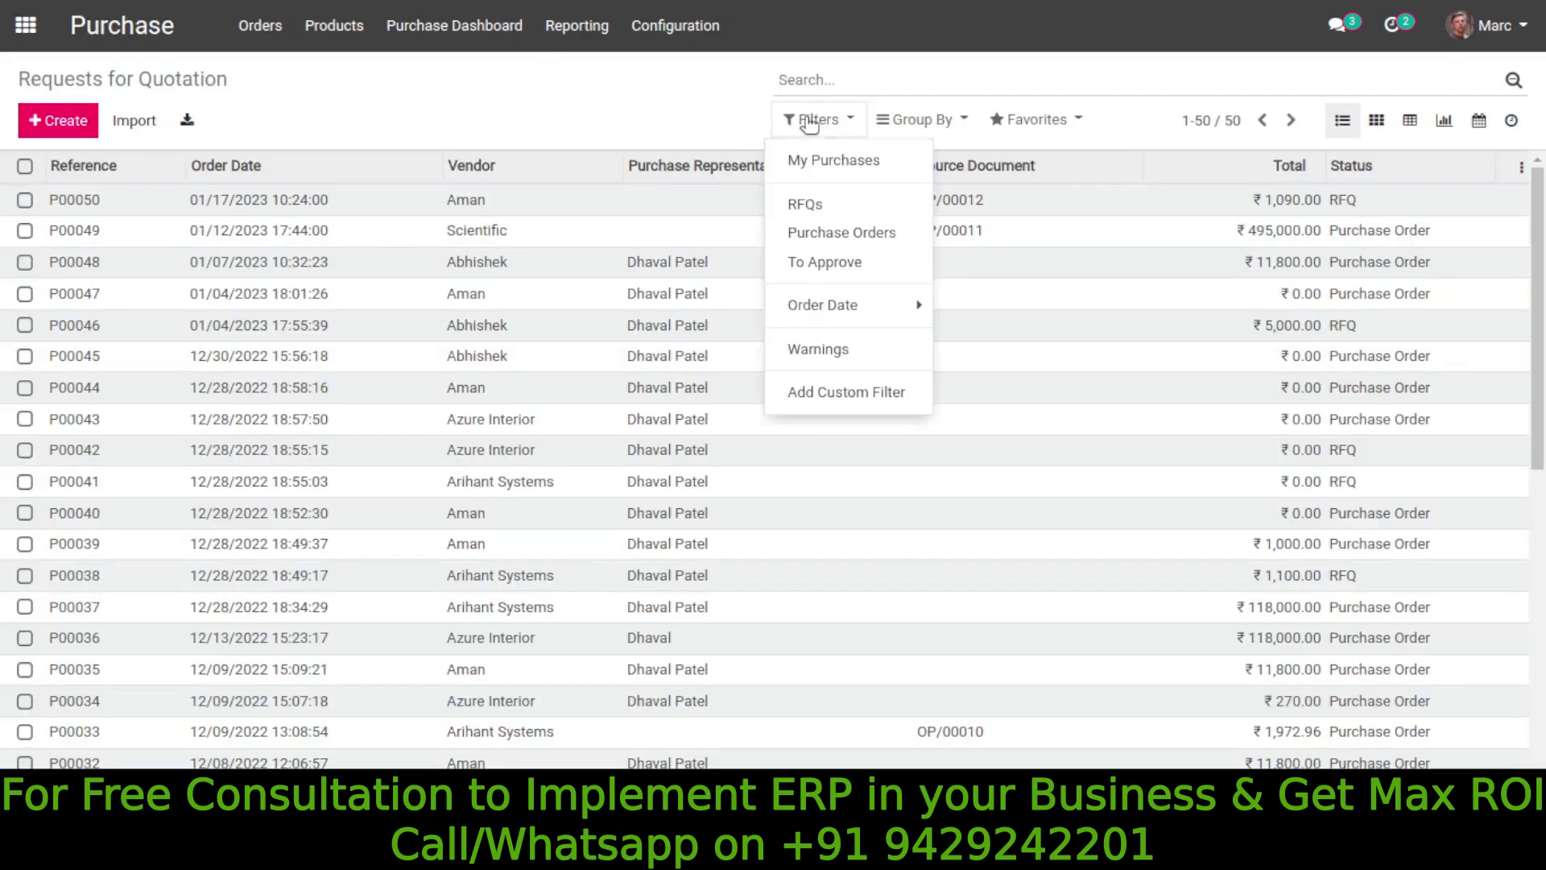
pyautogui.click(837, 204)
pyautogui.click(625, 123)
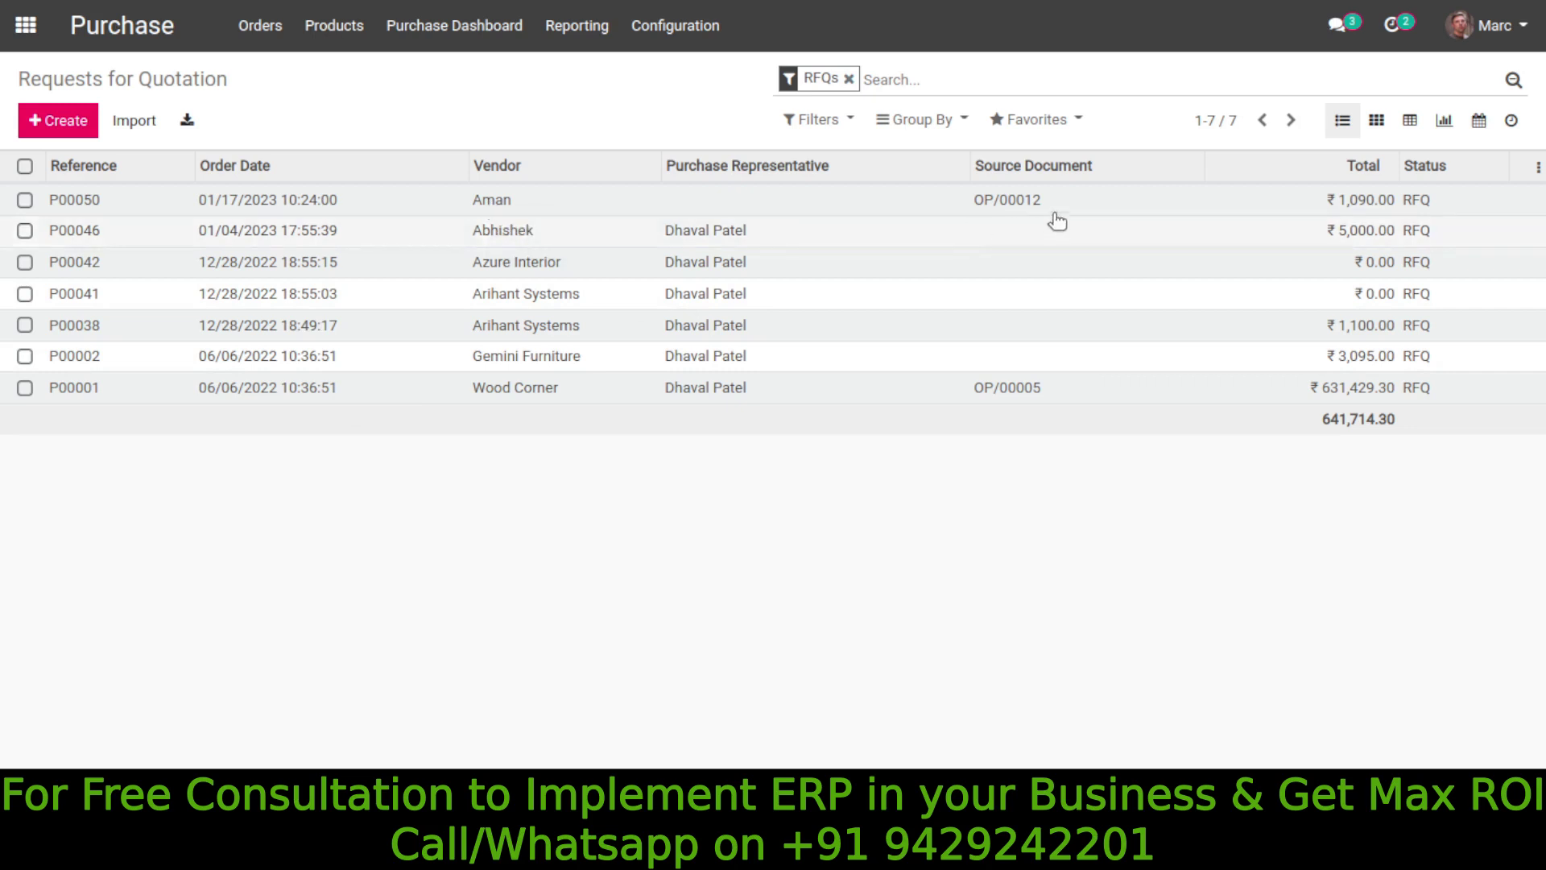
pyautogui.click(992, 207)
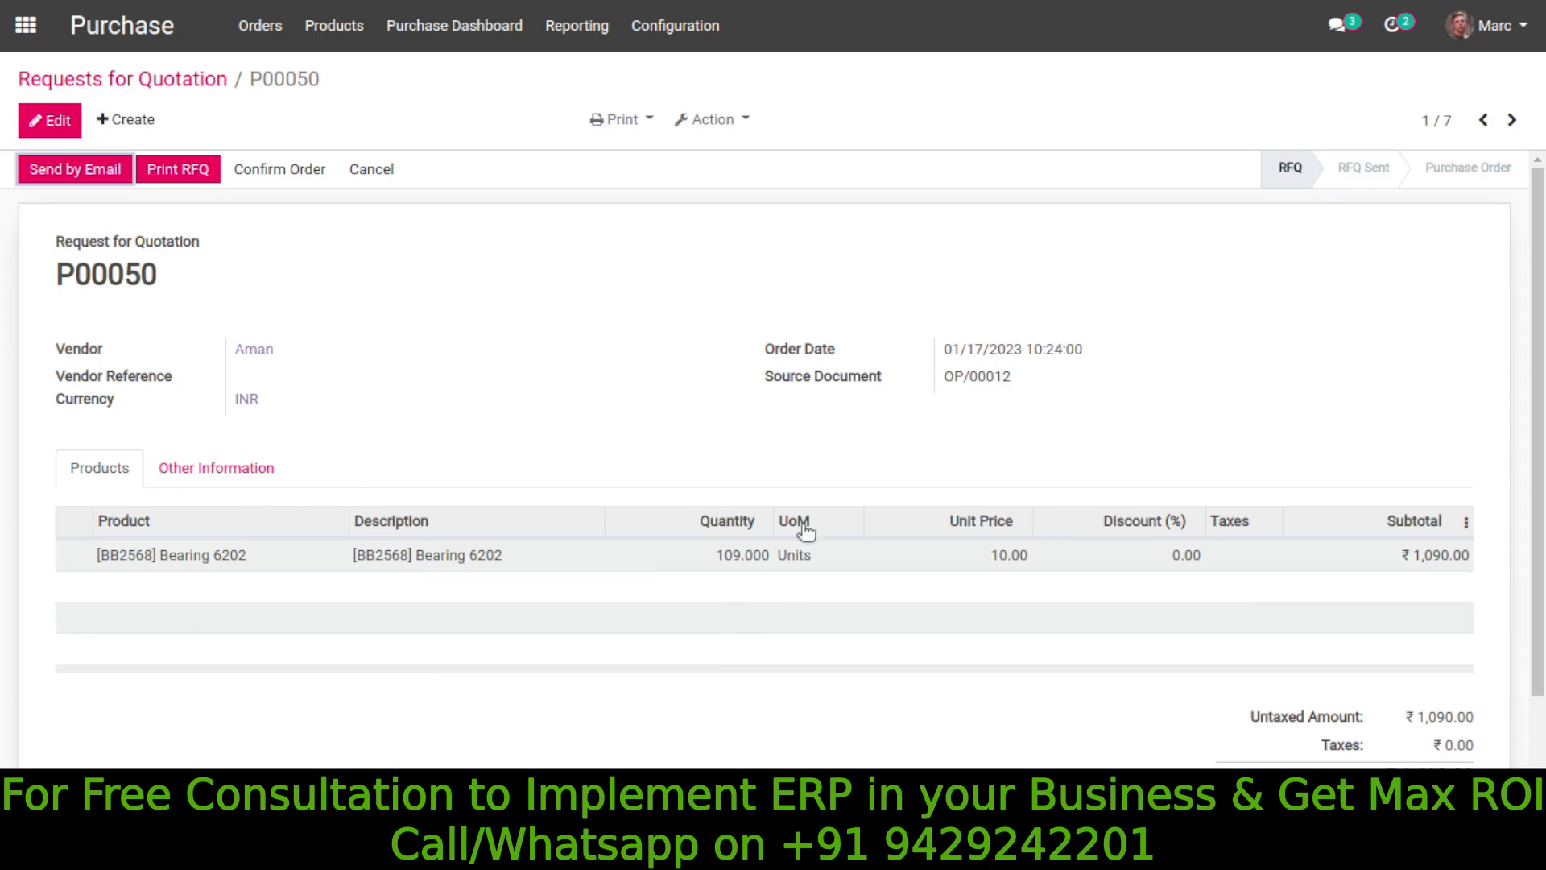
# - Open the Bearing 6202 product from the request's order line, examine its stock figures and return to the request
pyautogui.click(166, 563)
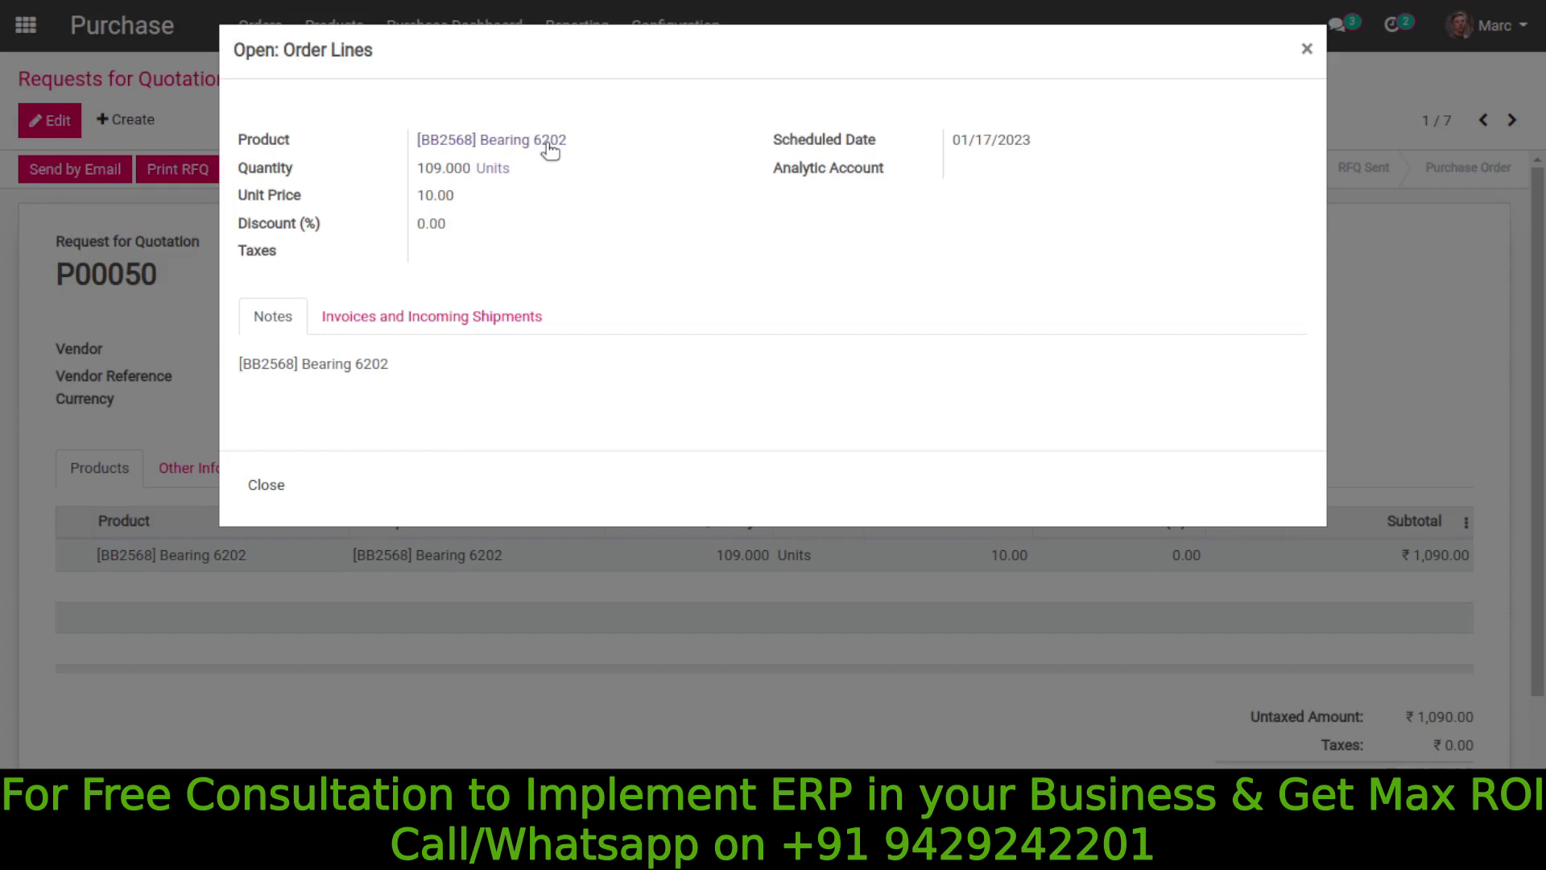
pyautogui.click(550, 143)
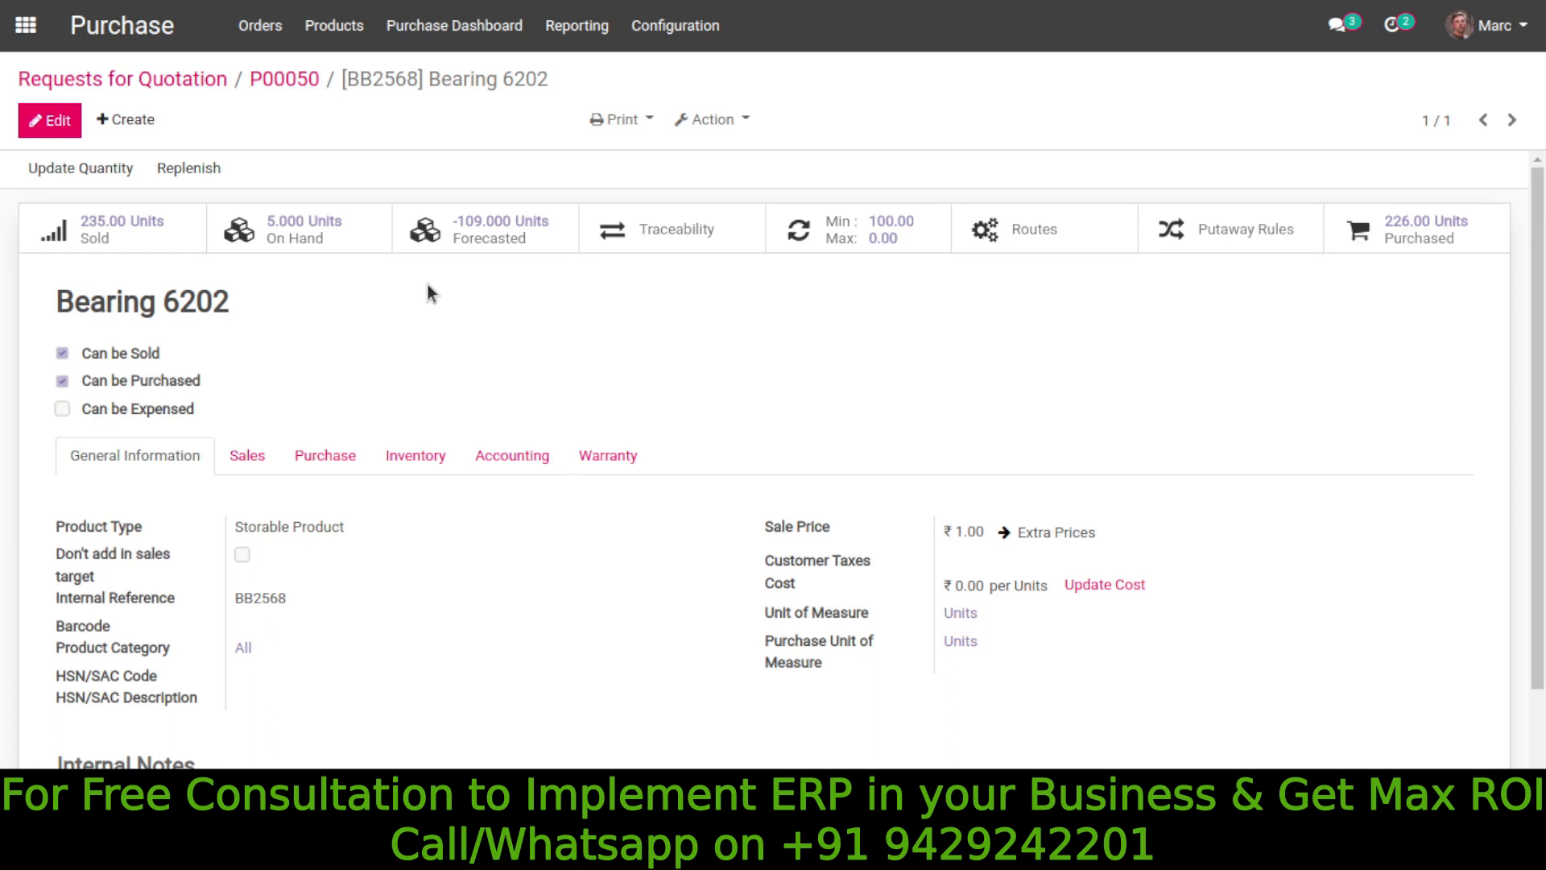
pyautogui.click(279, 80)
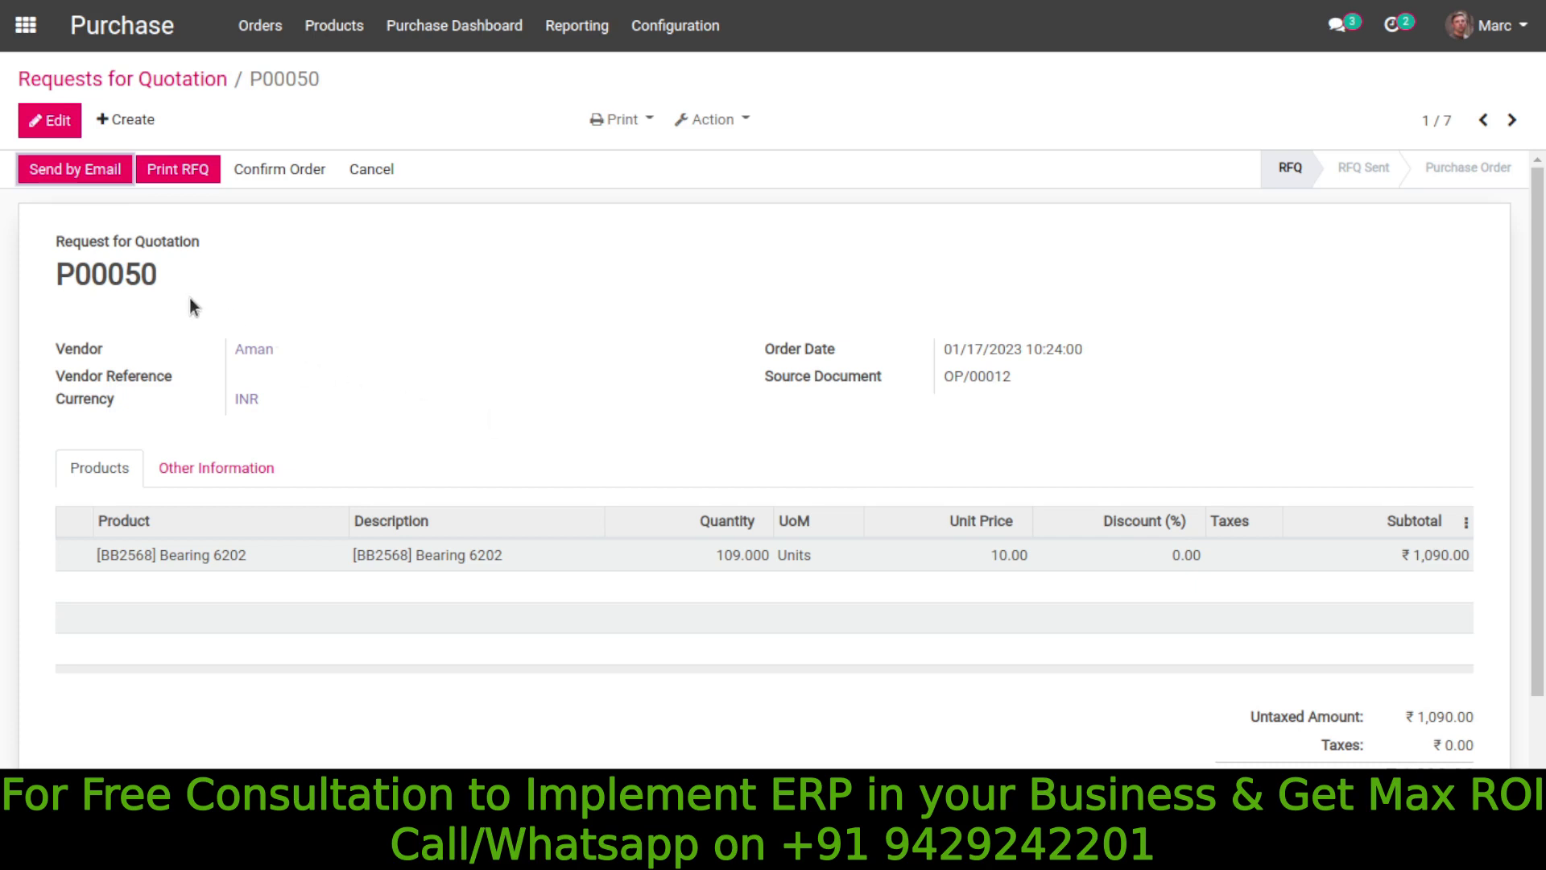
# - Open the request for editing, examine its vendor, quantity and add-product fields, and save it without changing any values
pyautogui.click(49, 119)
pyautogui.click(320, 354)
pyautogui.click(319, 353)
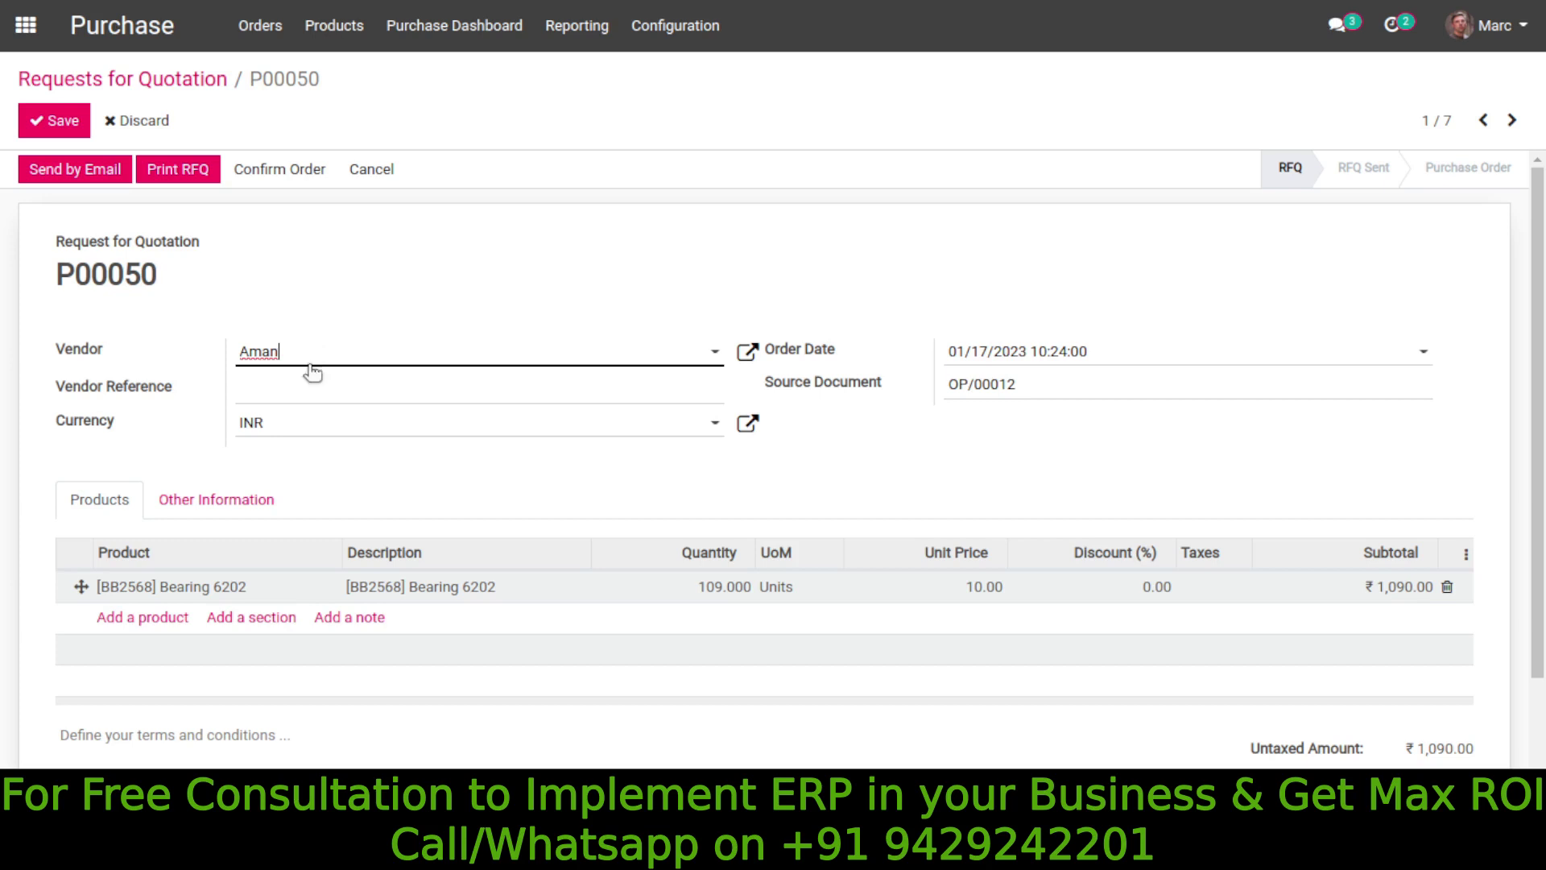
pyautogui.click(707, 590)
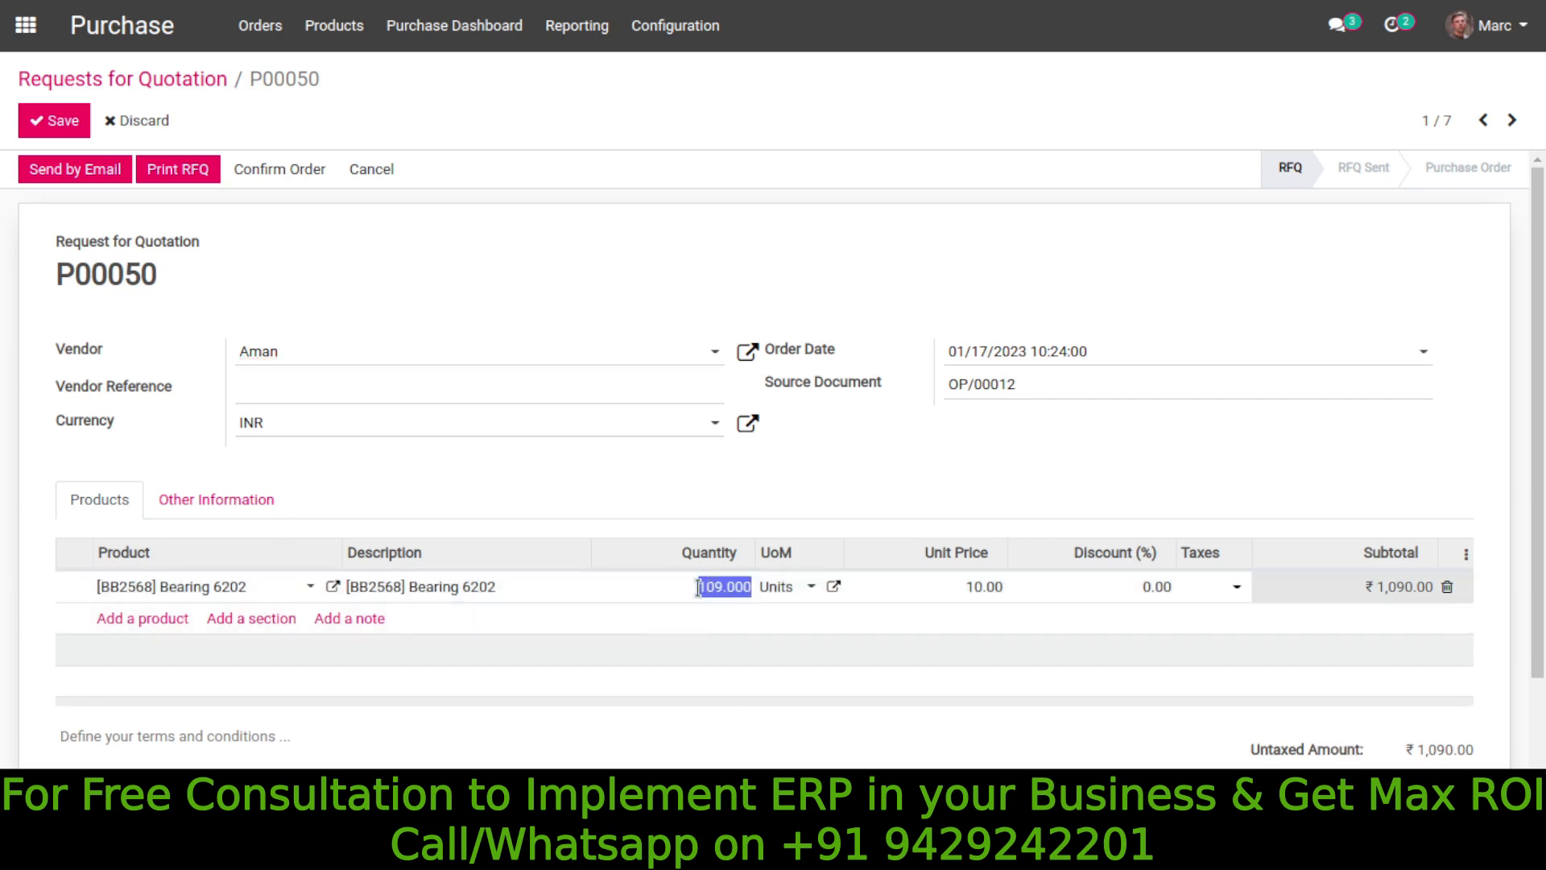
pyautogui.click(181, 618)
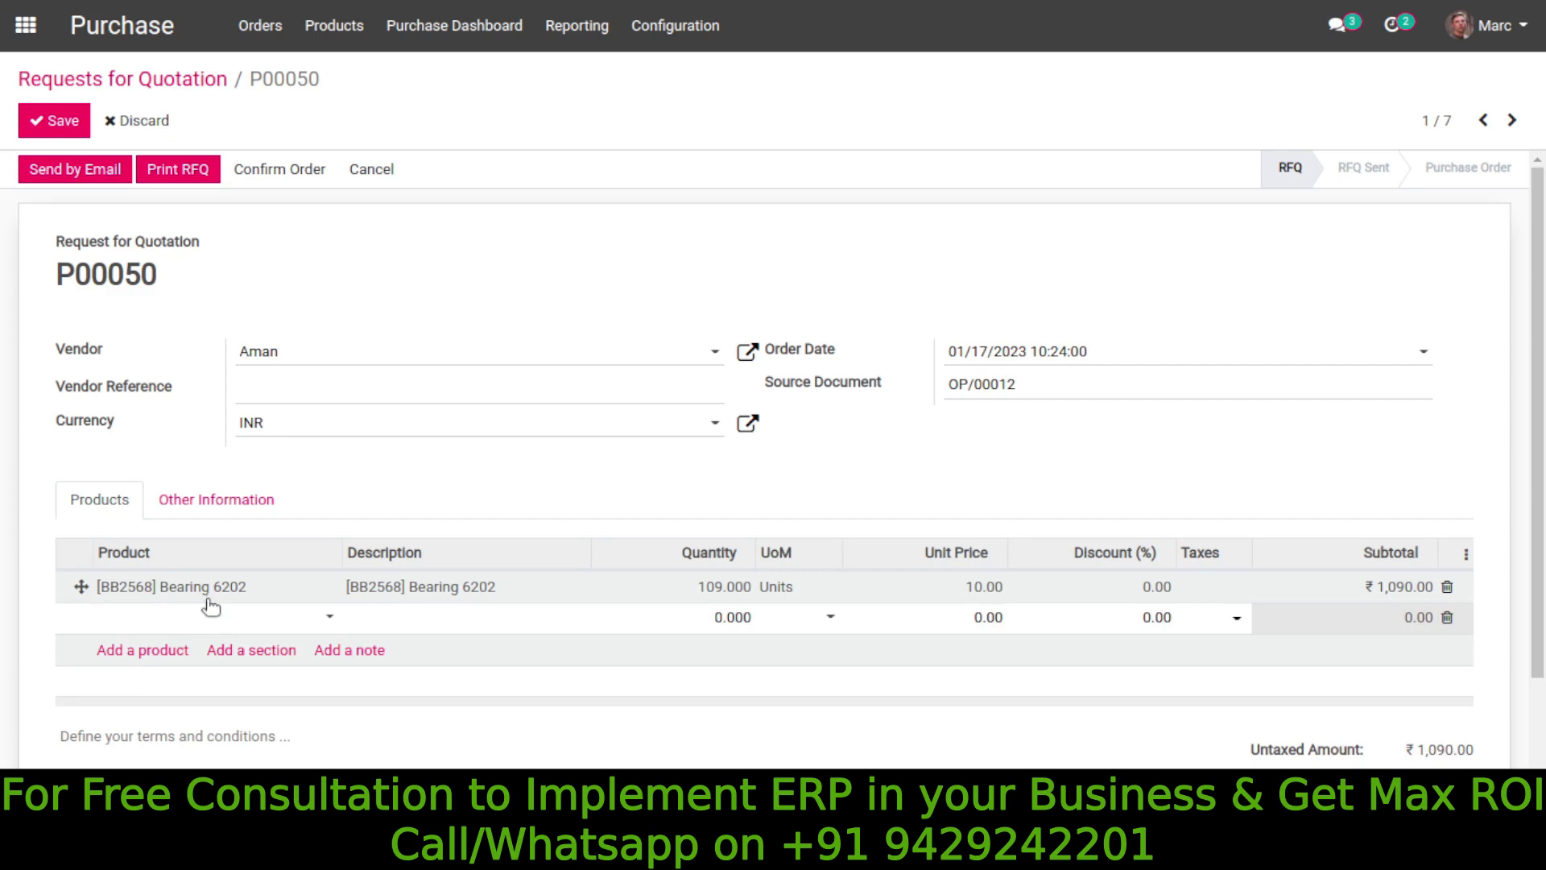
pyautogui.click(398, 482)
pyautogui.click(53, 127)
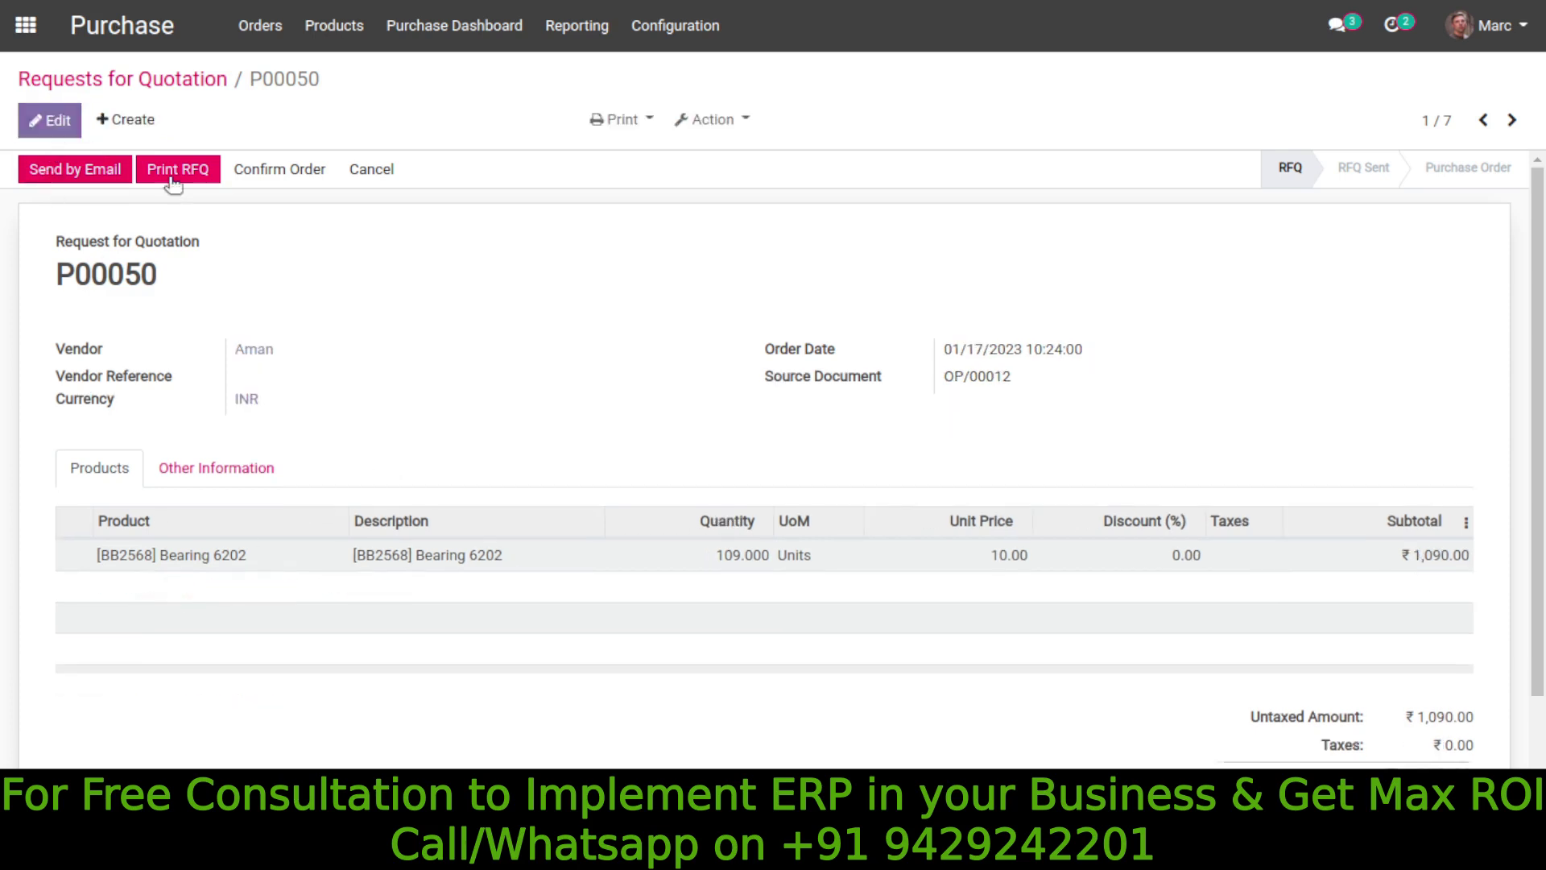
# - Confirm the Bearing 6202 purchase order and email it to the vendor with the PDF attached, discarding the vendor contact form
pyautogui.click(269, 171)
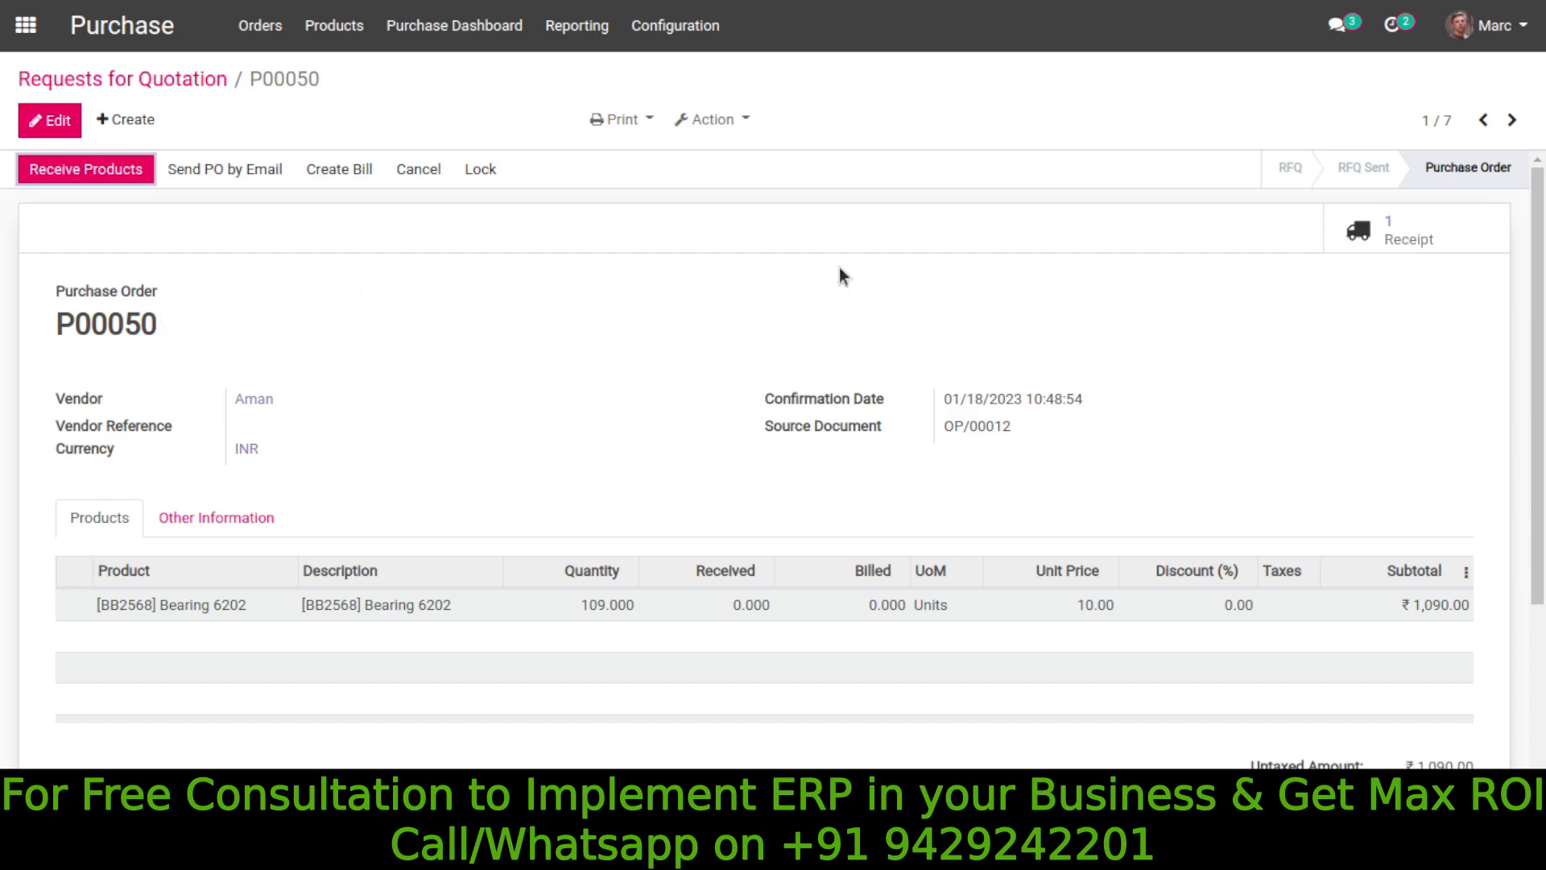
pyautogui.click(226, 170)
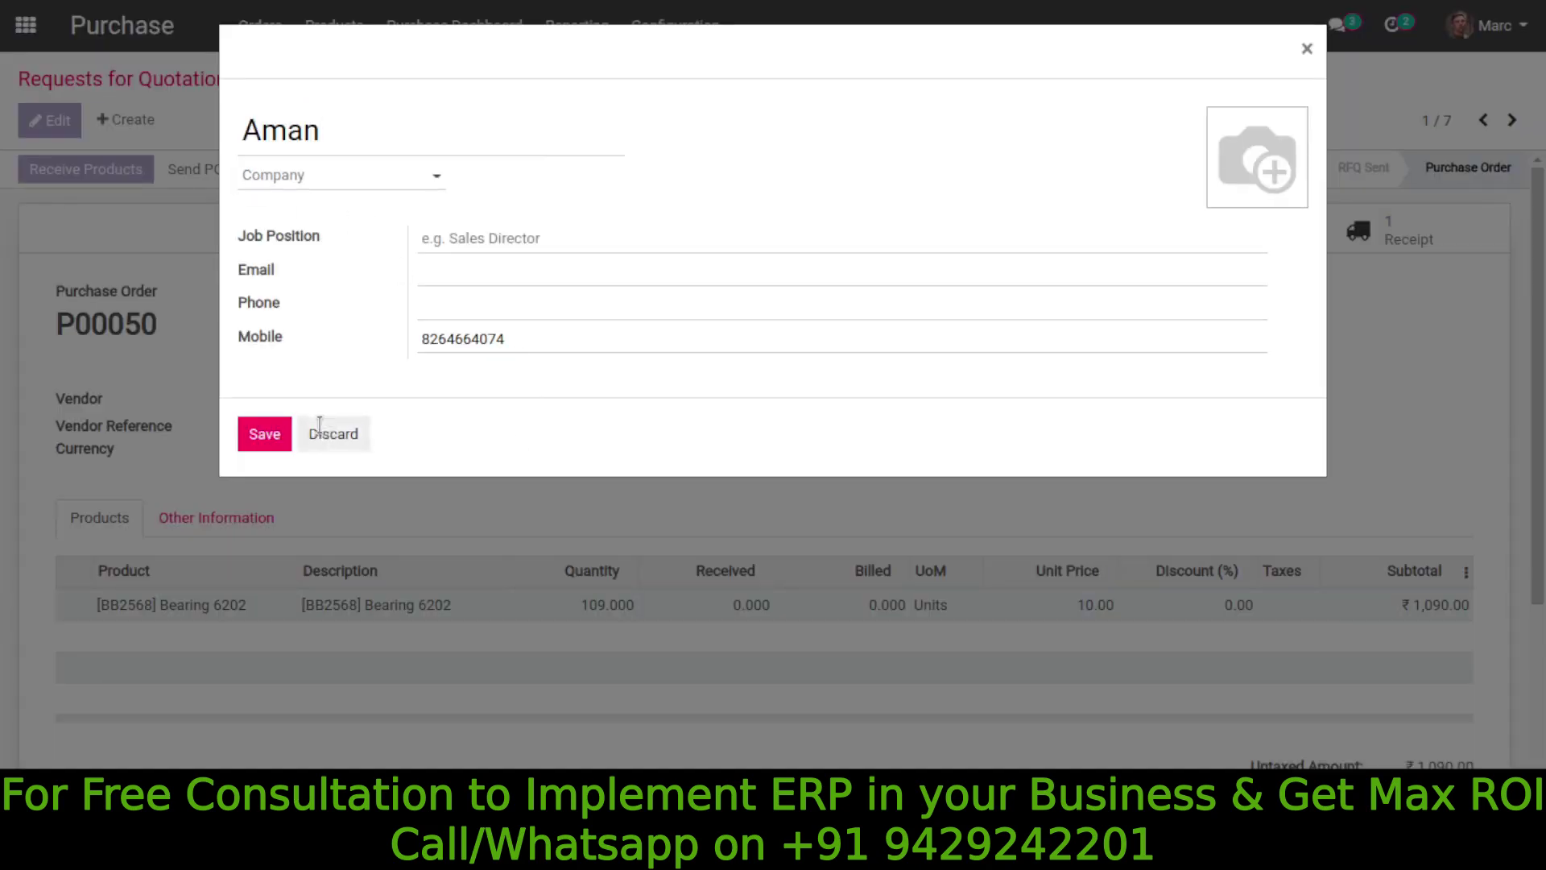
pyautogui.click(319, 427)
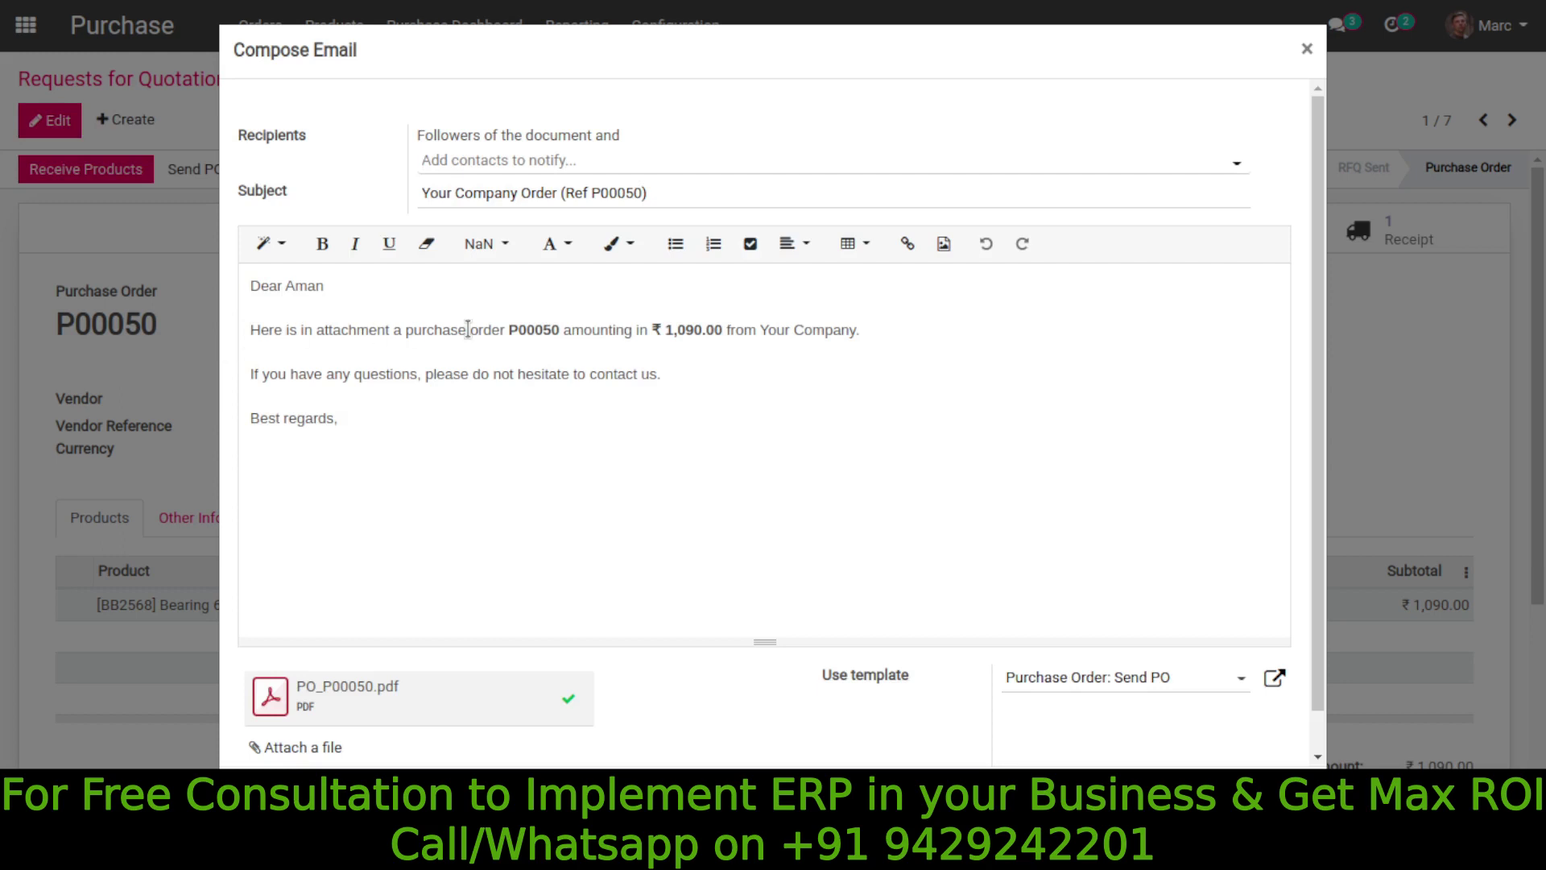
pyautogui.moveTo(665, 330); pyautogui.dragTo(698, 330)
pyautogui.moveTo(483, 330); pyautogui.dragTo(544, 330)
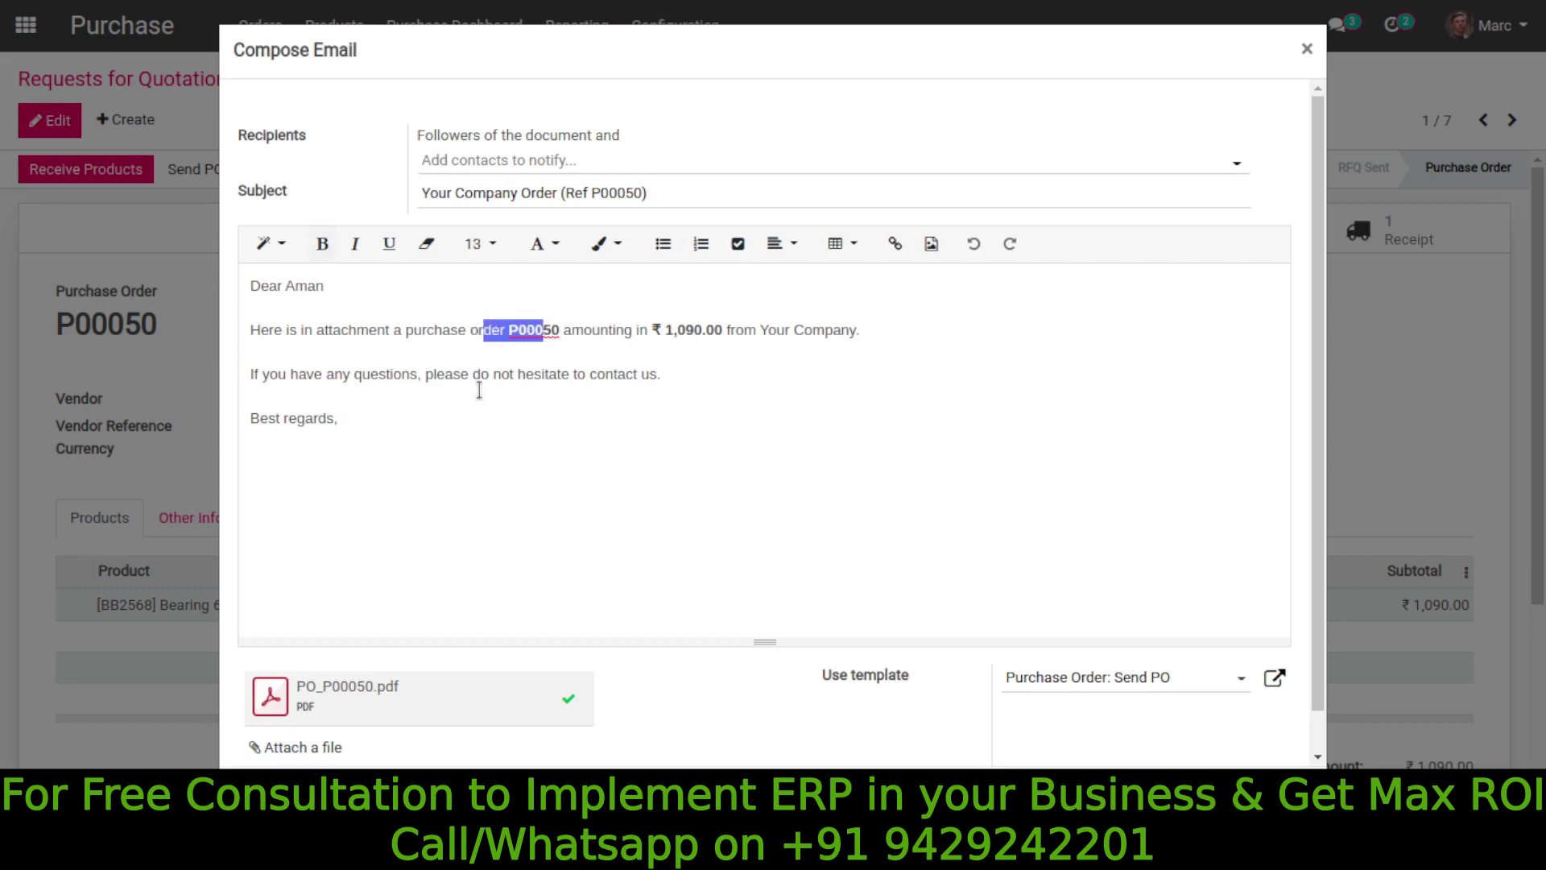
pyautogui.scroll(-1, 475, 418)
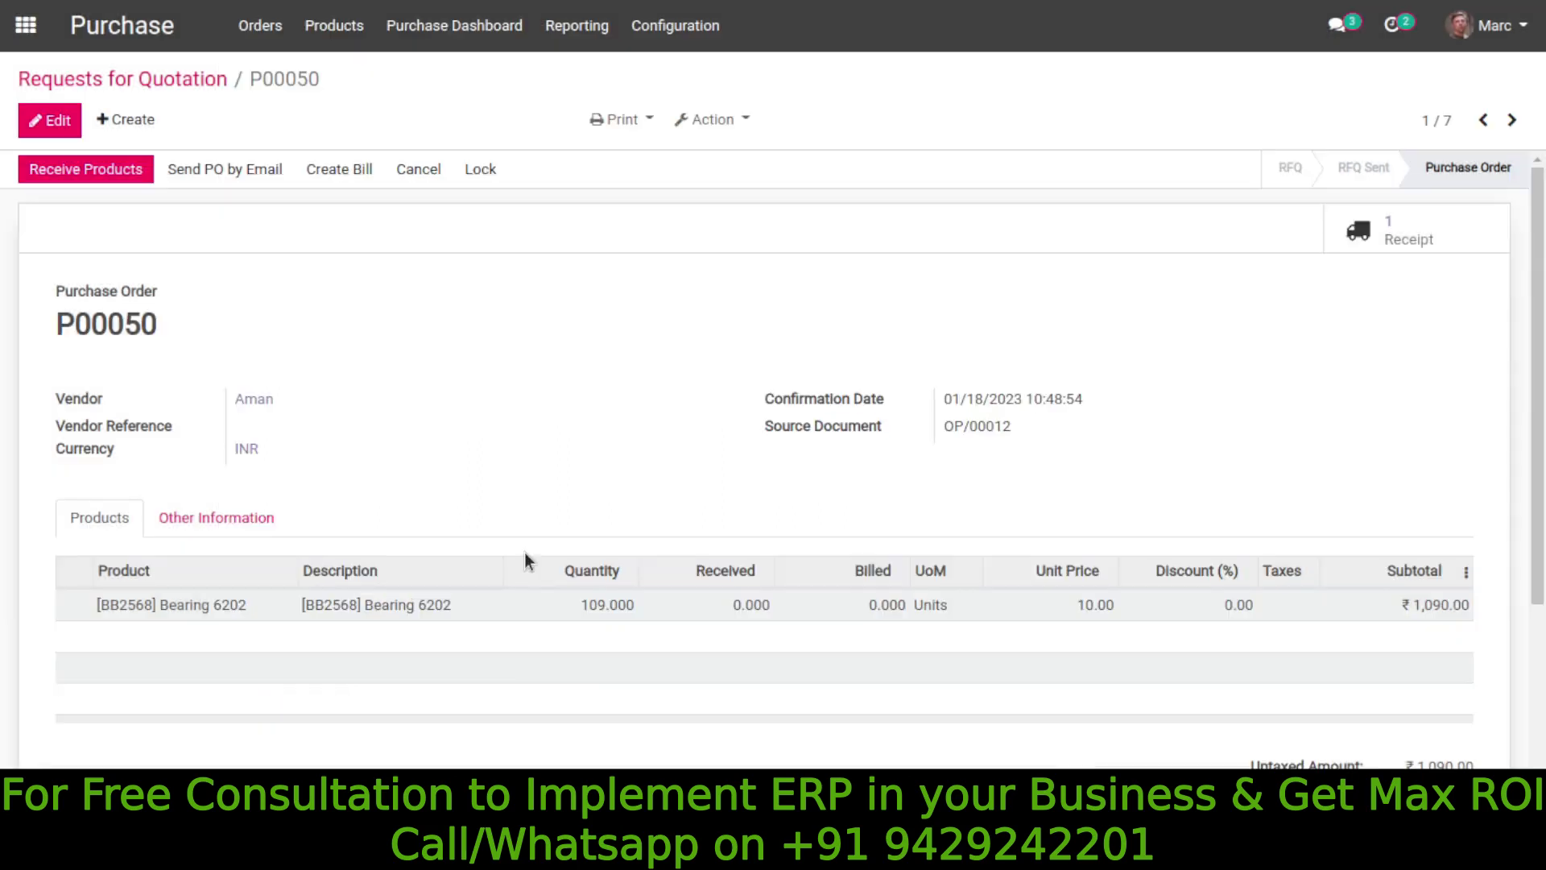
# - Examine the sent email in the purchase order's message log, and review the order's header and product line
pyautogui.scroll(-5, 521, 553)
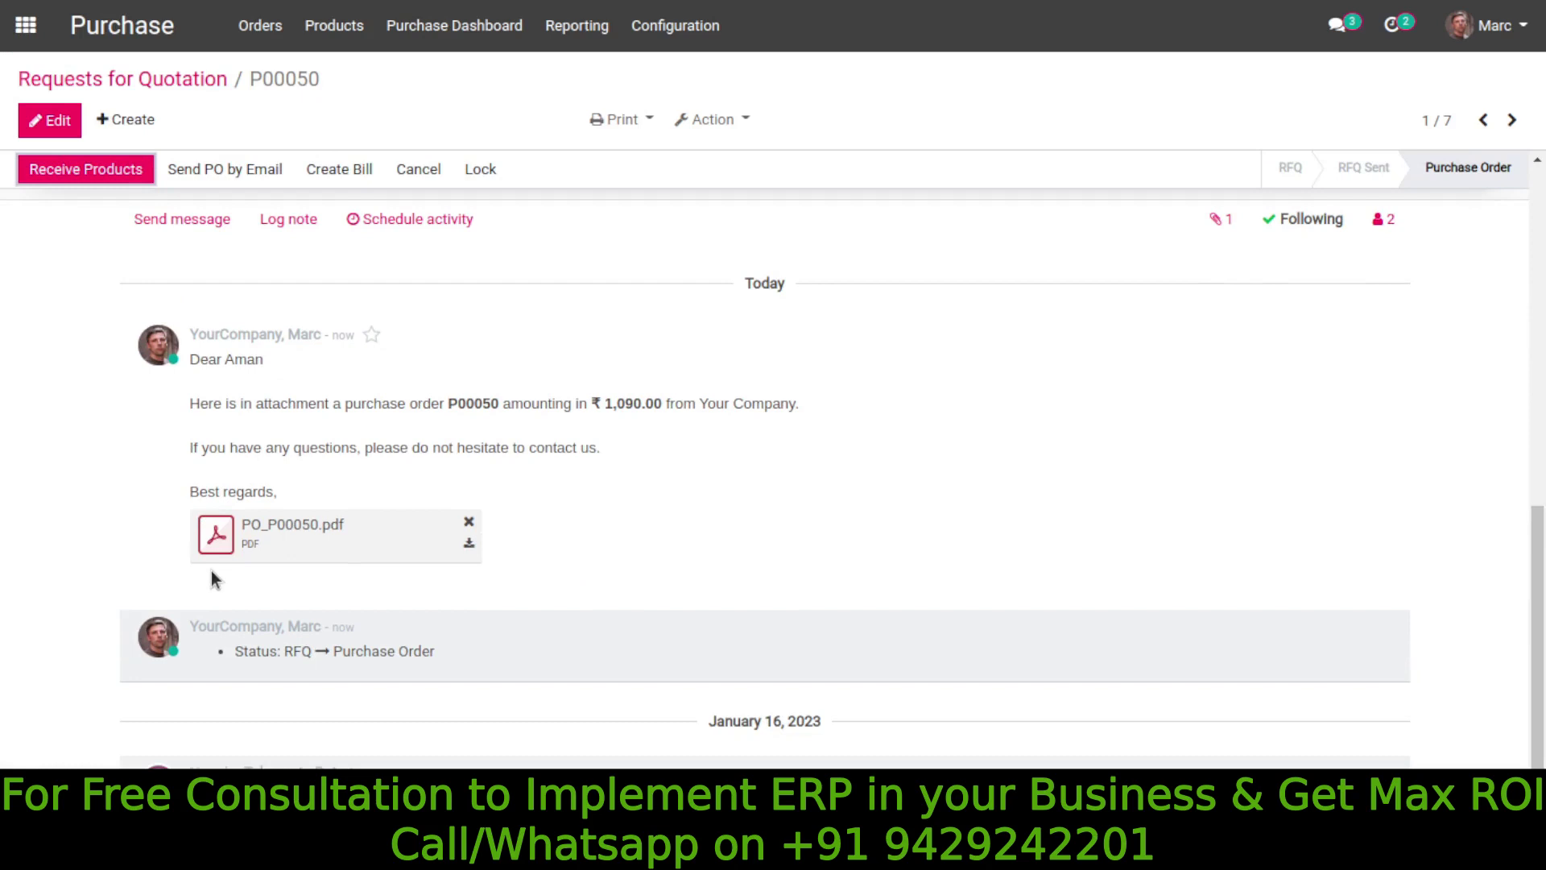
pyautogui.scroll(10, 218, 568)
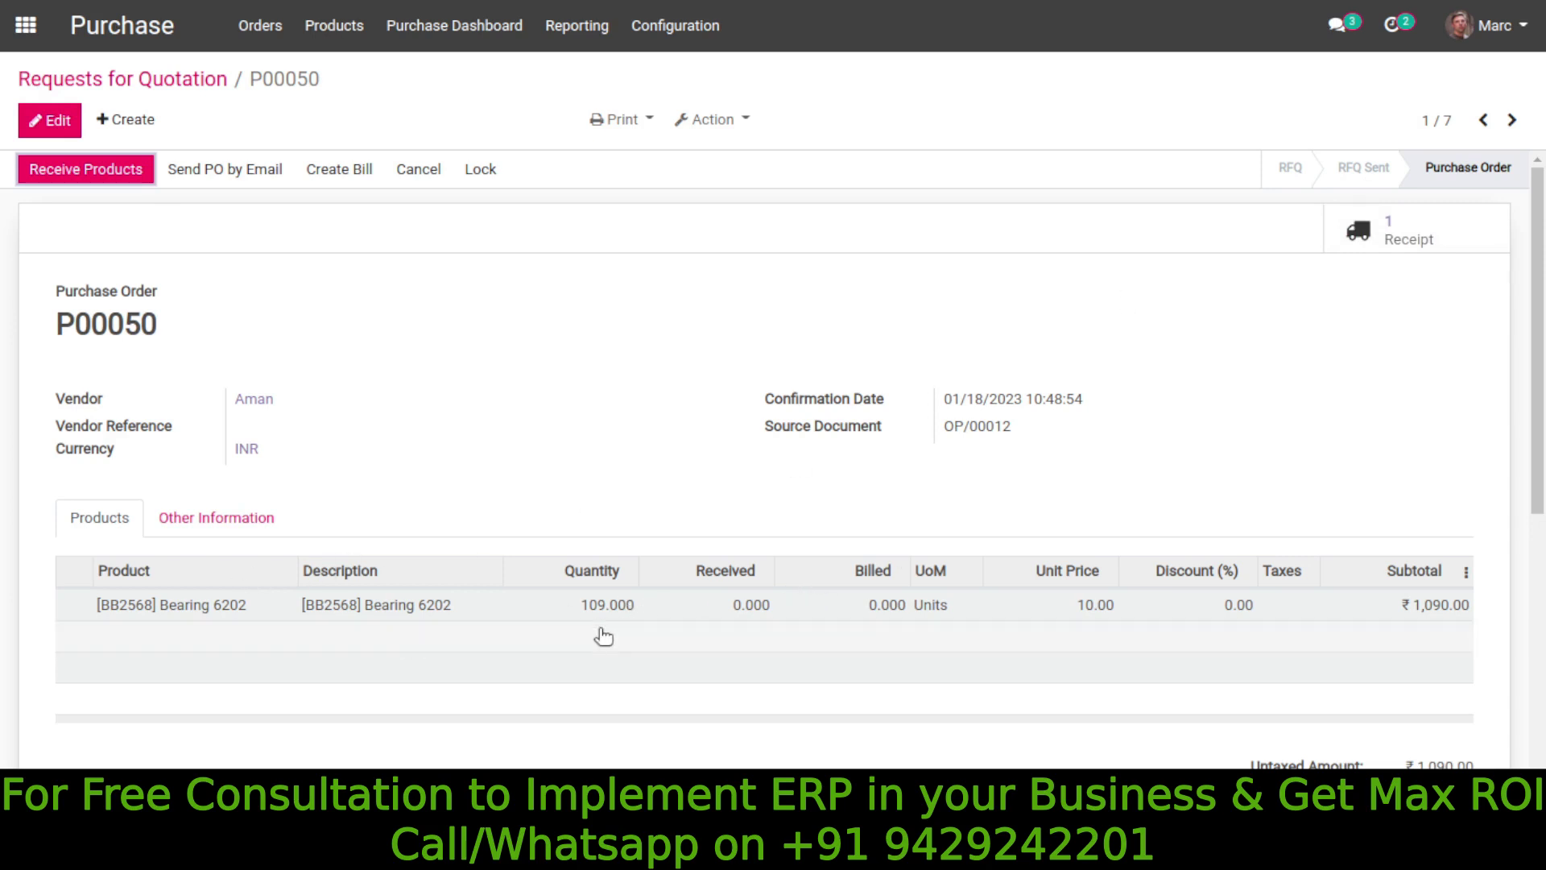
pyautogui.moveTo(278, 396); pyautogui.dragTo(93, 330)
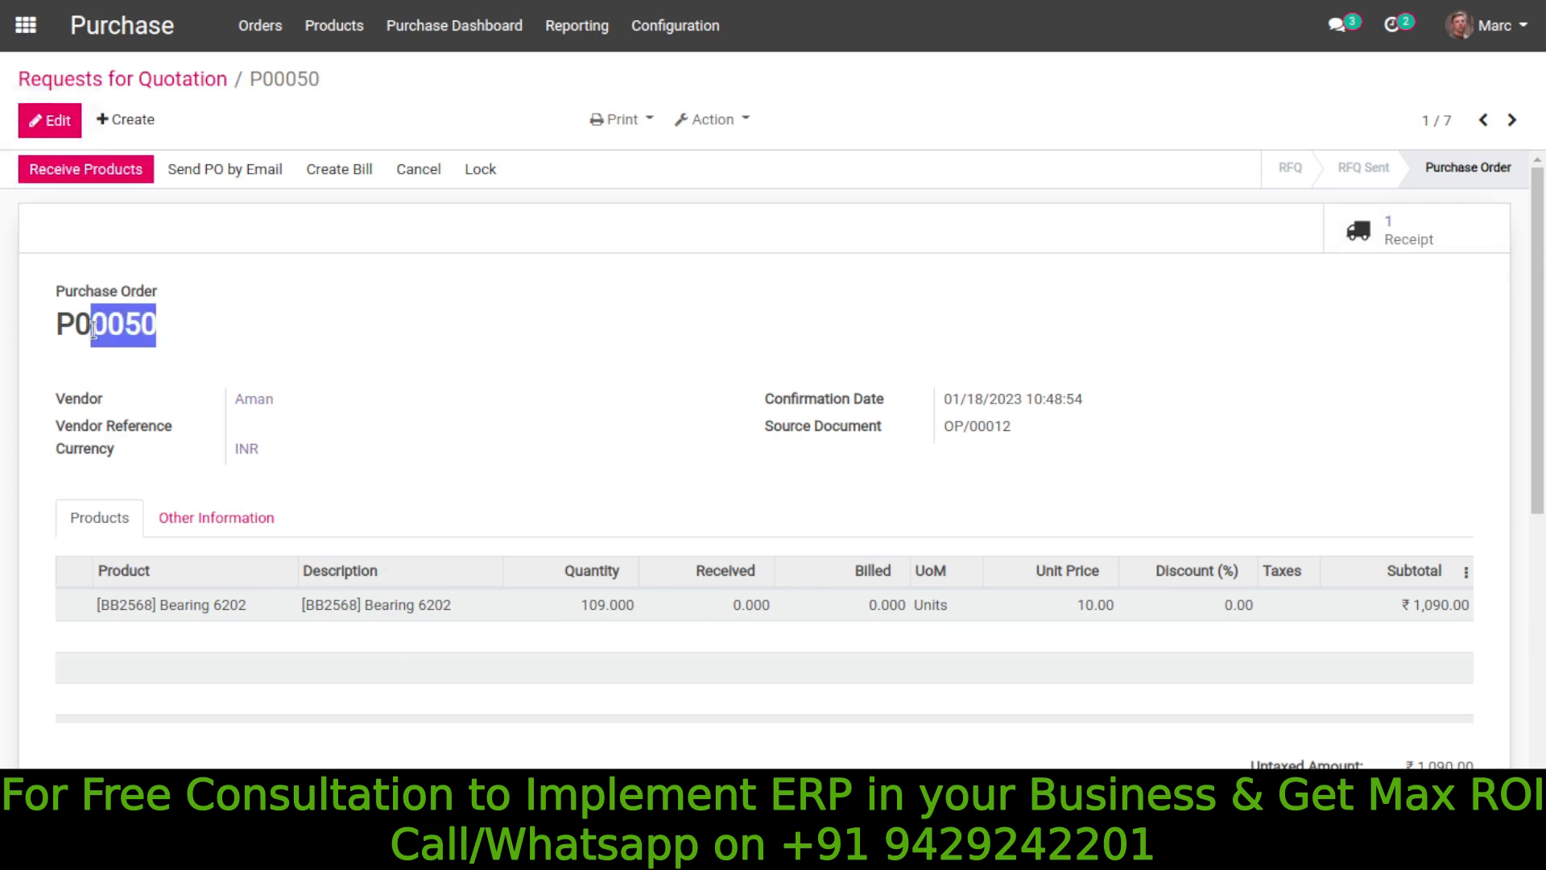
# - Open the Inventory overview, review the list of receipts waiting to be processed, and return to the overview
pyautogui.click(26, 25)
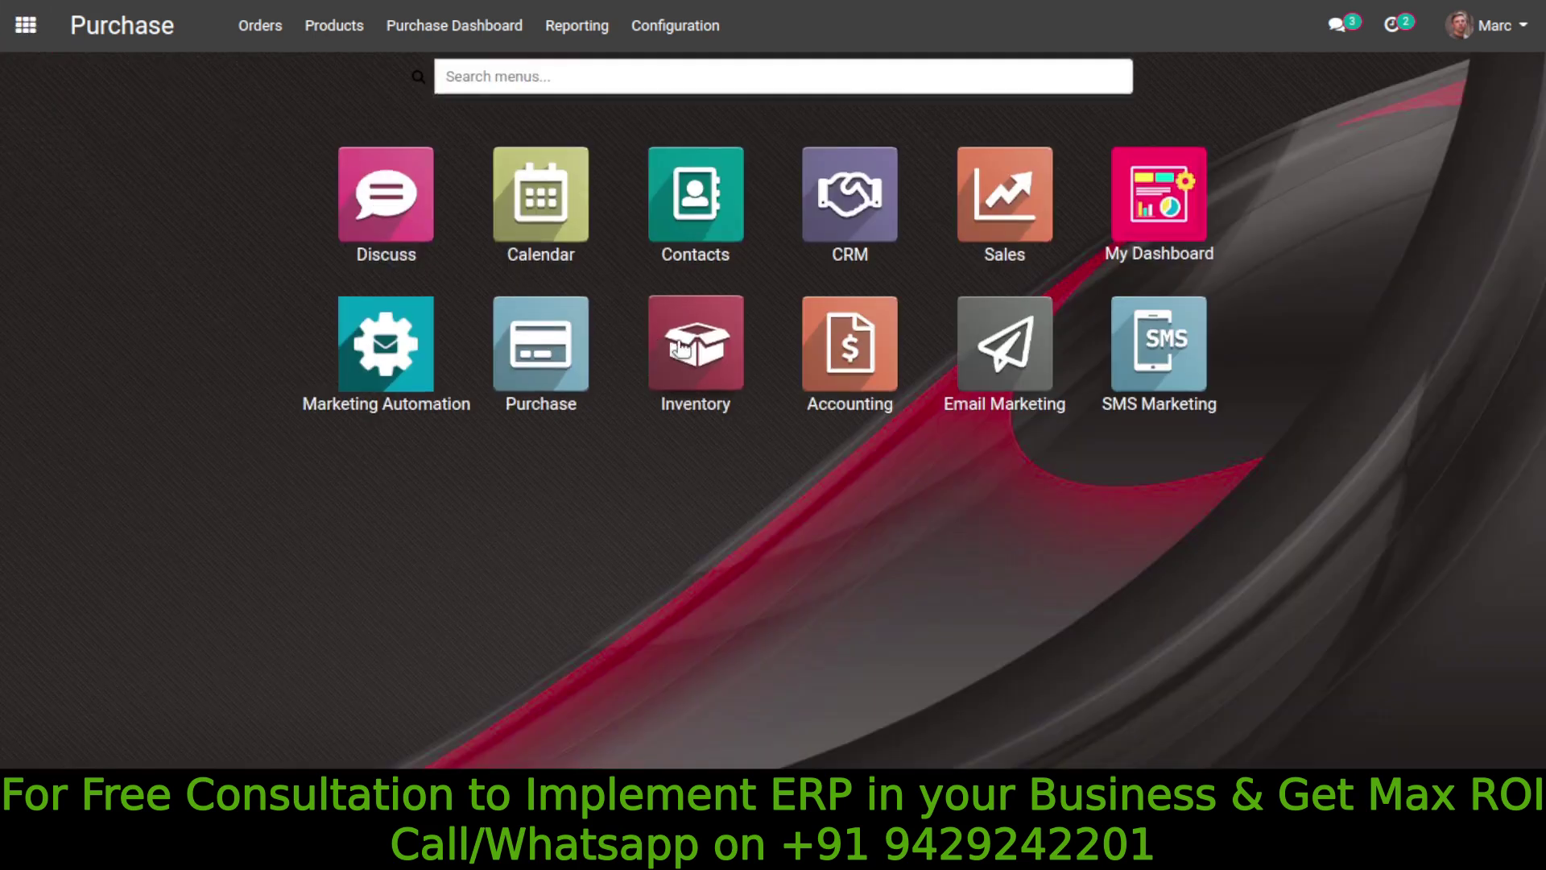
pyautogui.click(681, 348)
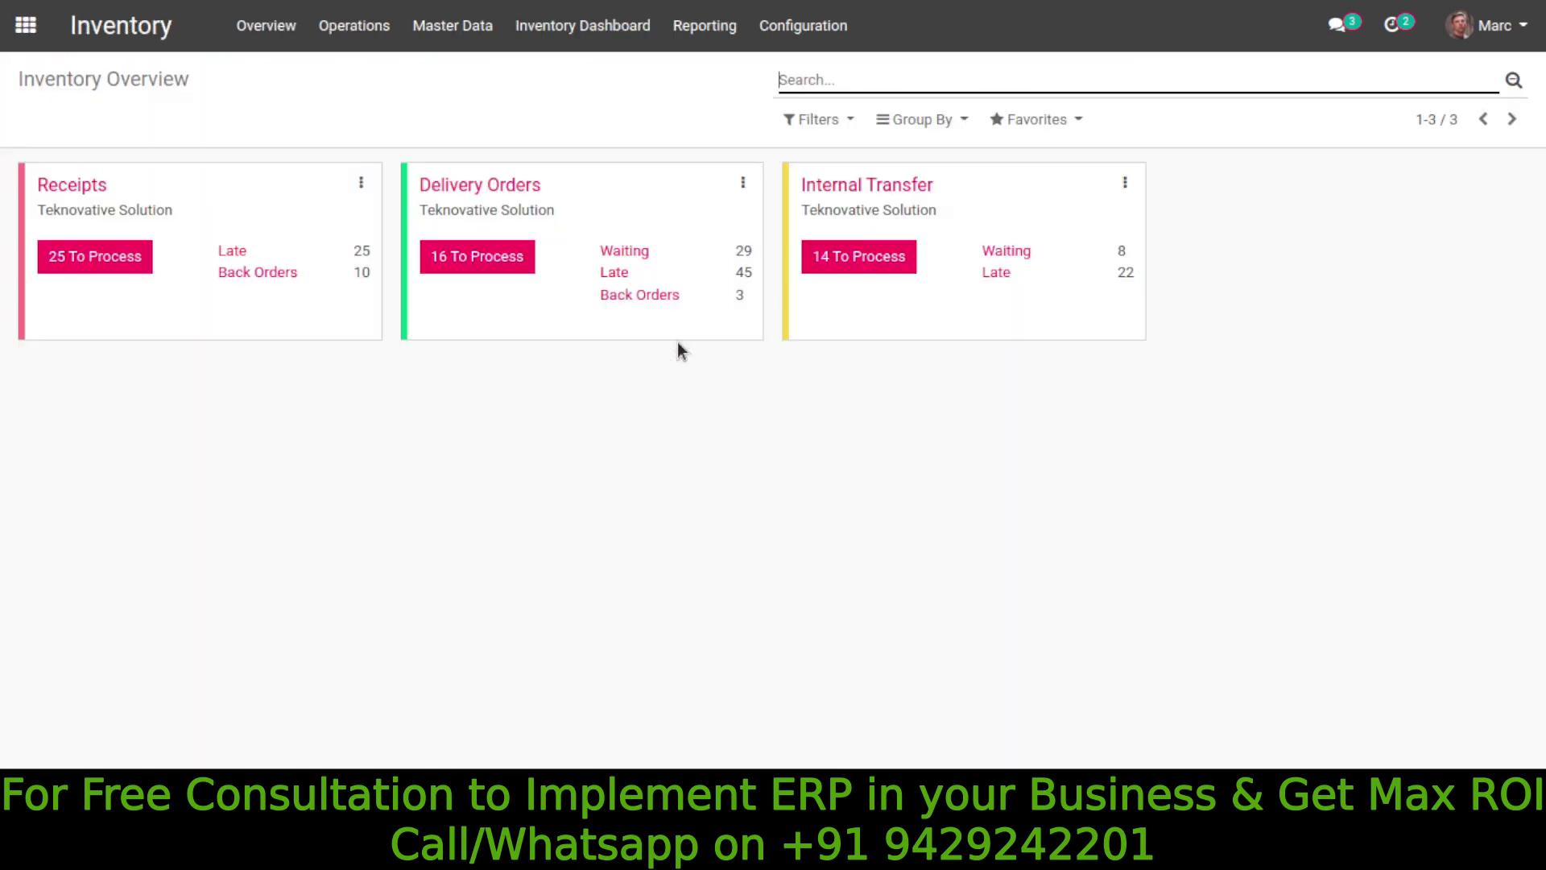
pyautogui.click(131, 256)
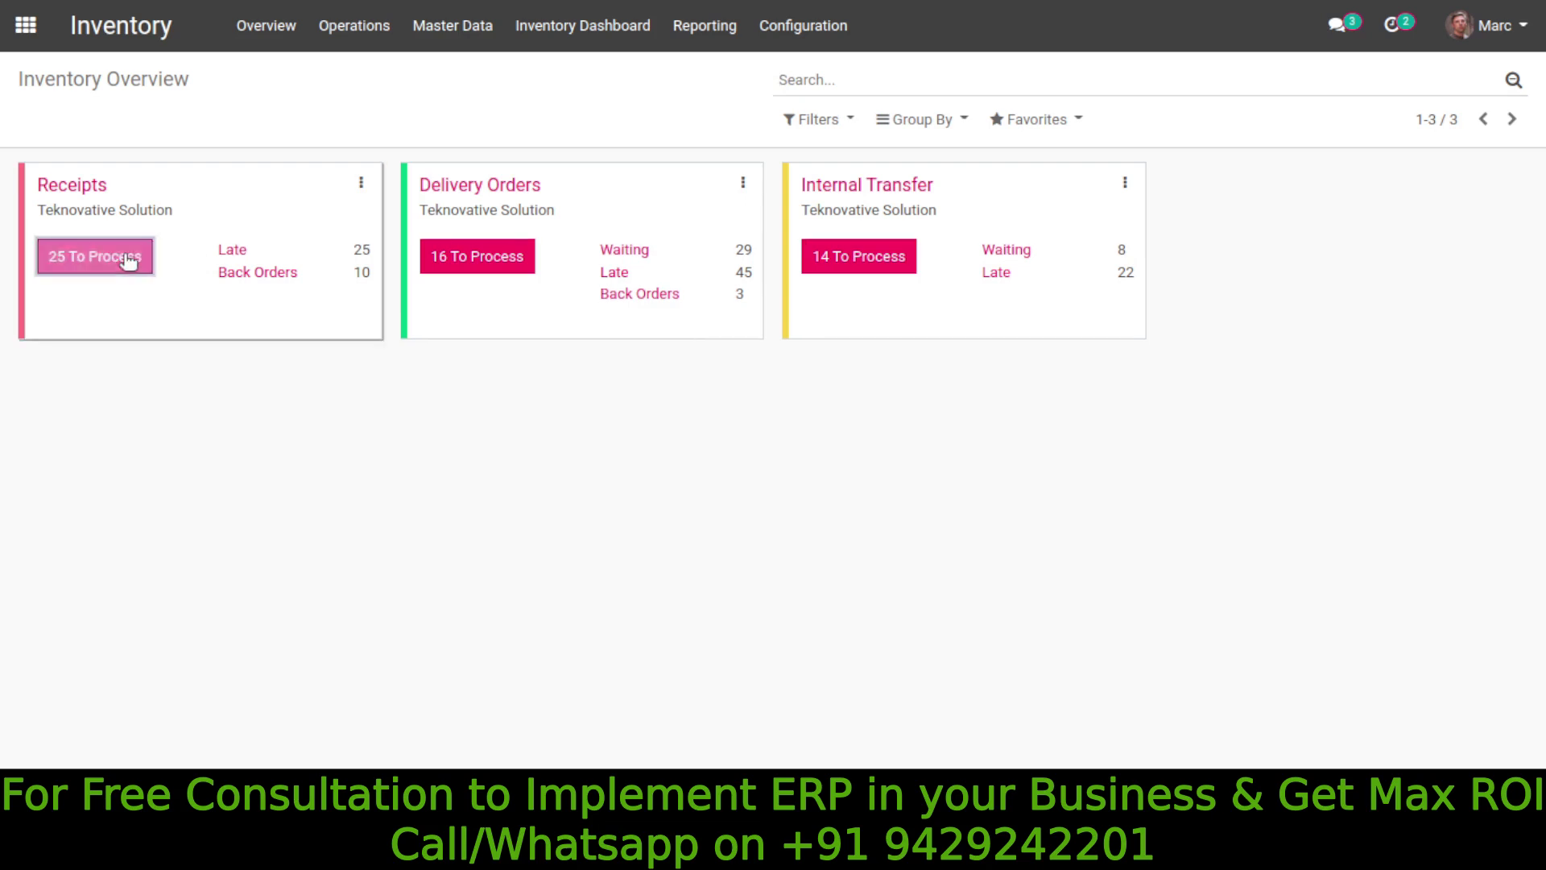
pyautogui.scroll(-3, 580, 448)
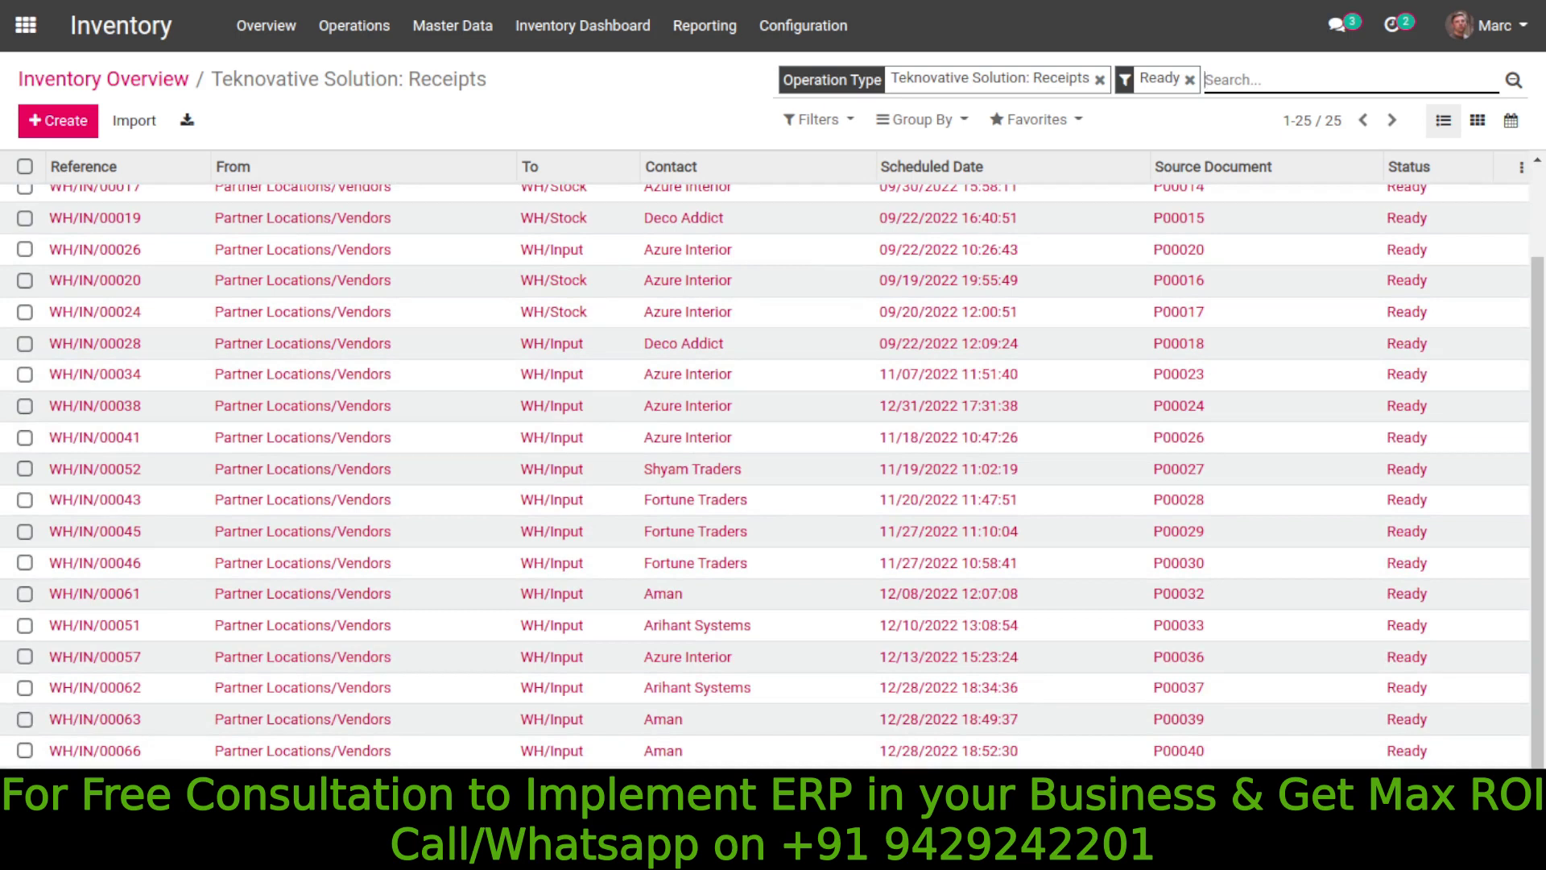
pyautogui.click(241, 25)
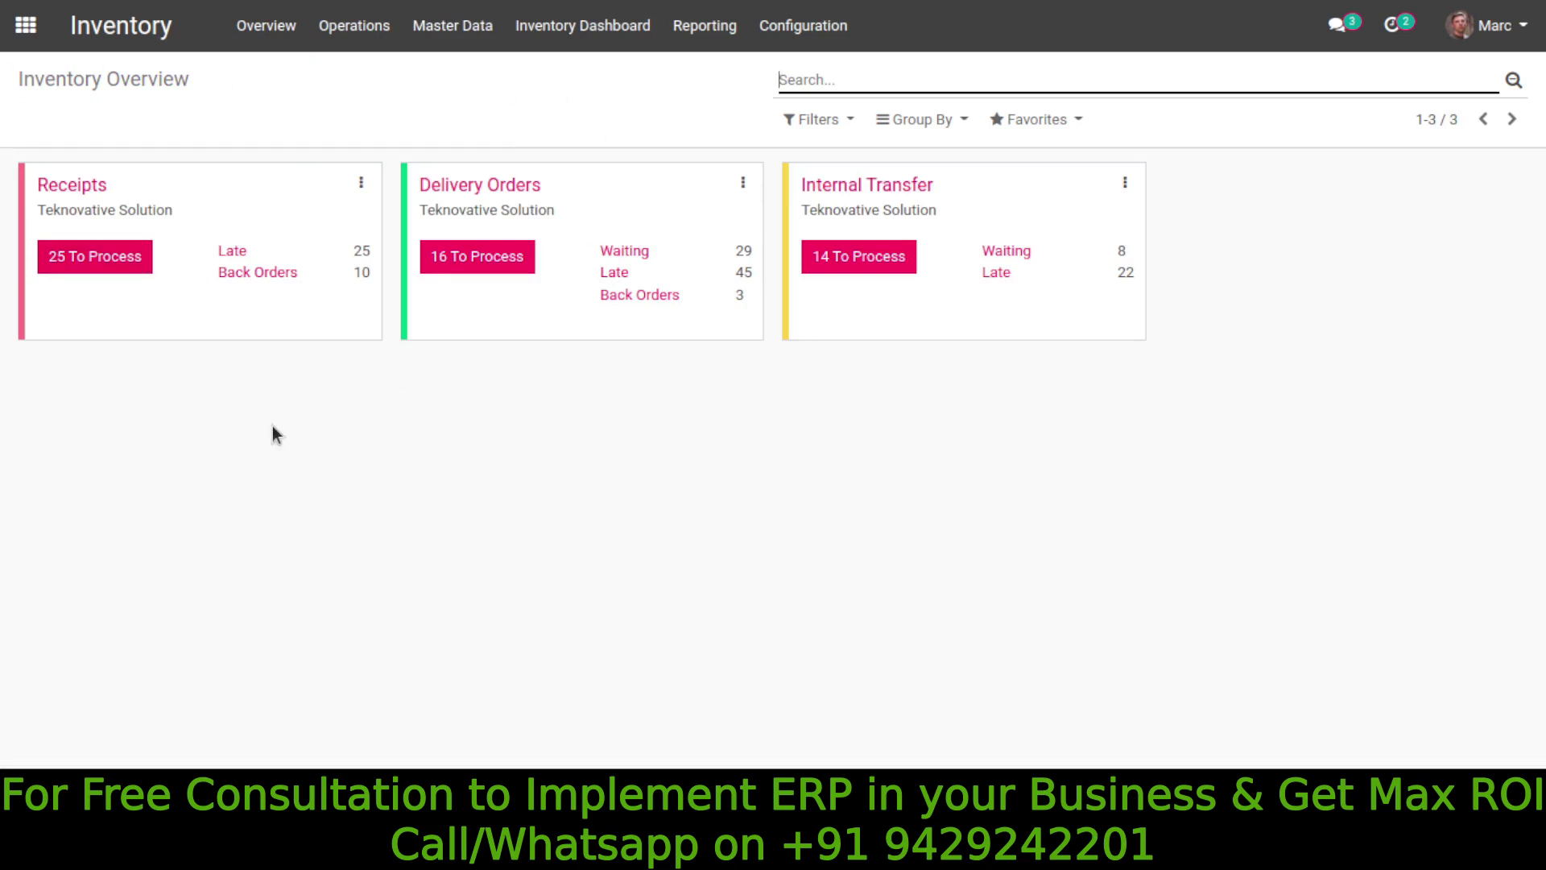
pyautogui.click(120, 270)
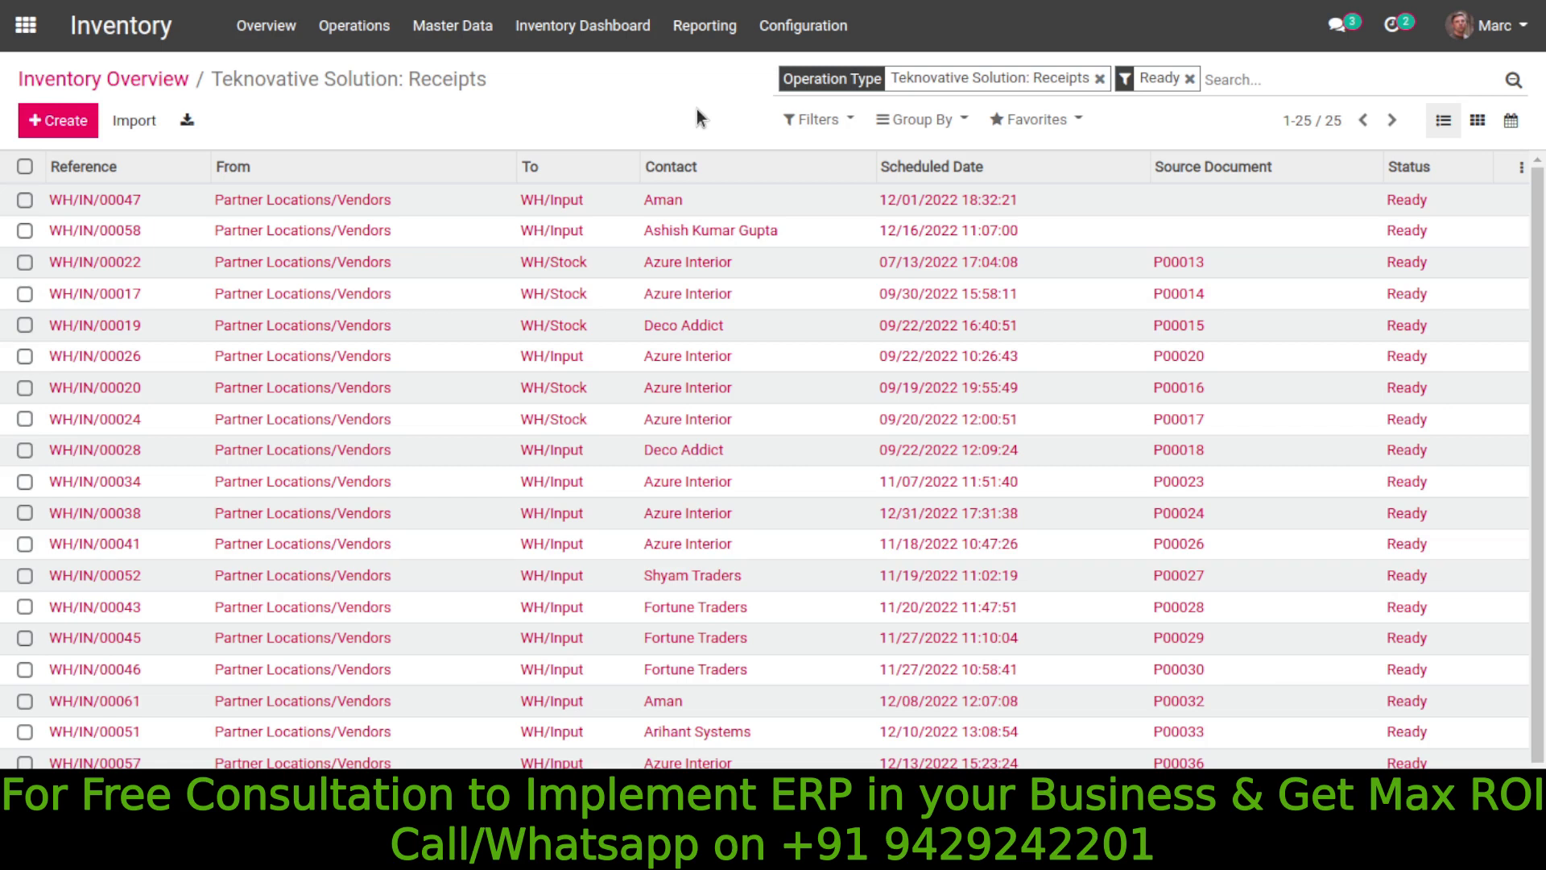
pyautogui.click(266, 25)
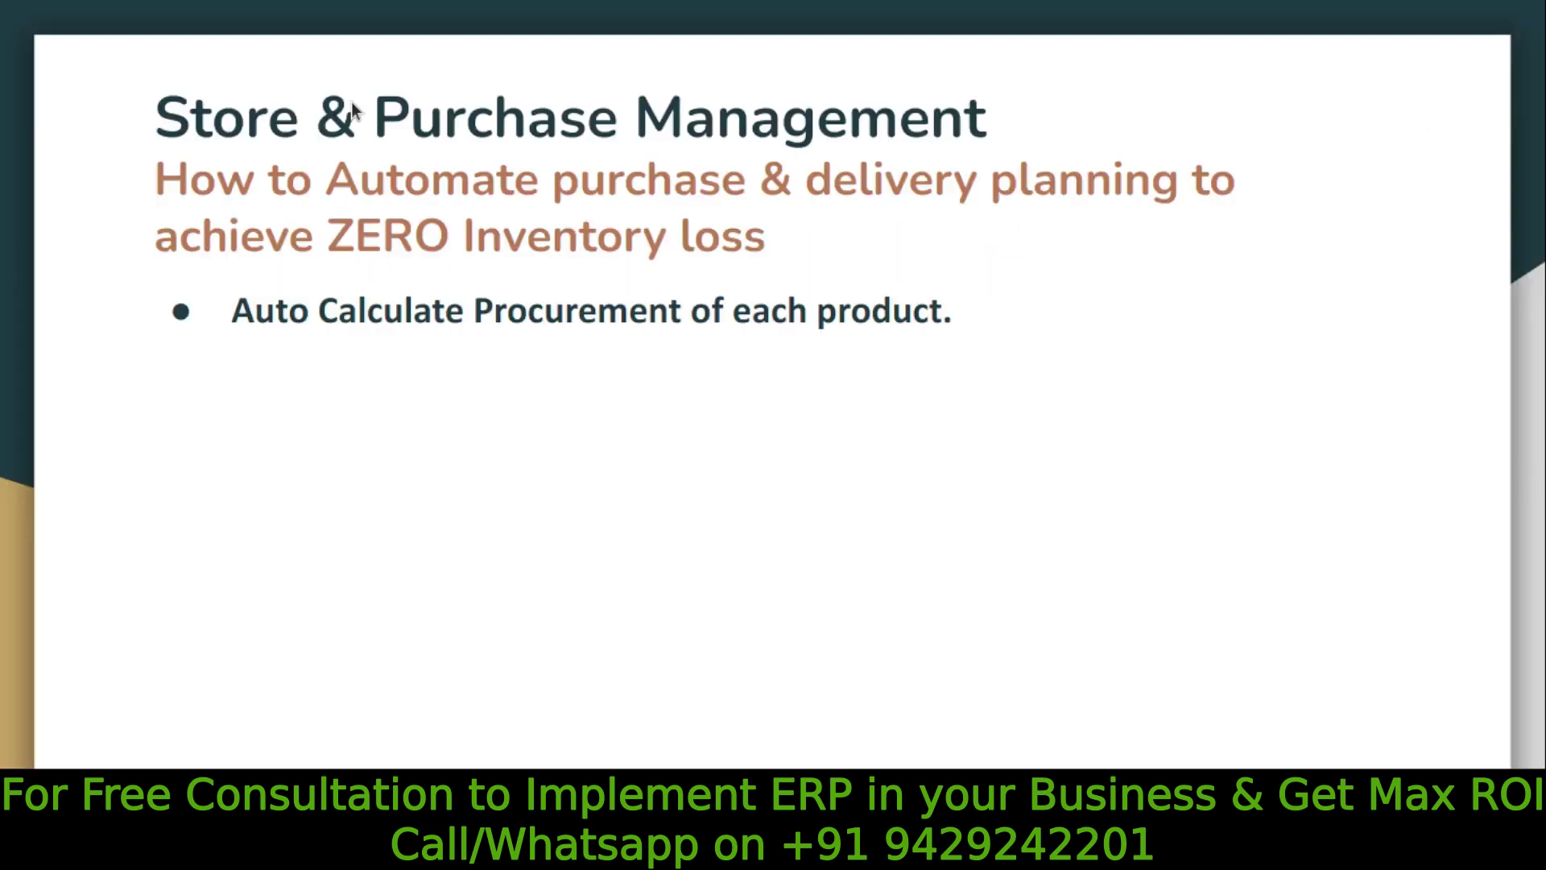
# - Examine the forecasted inventory and inventory valuation reports, expanding the Bearing 6202 entries in the valuation
pyautogui.press('Right')
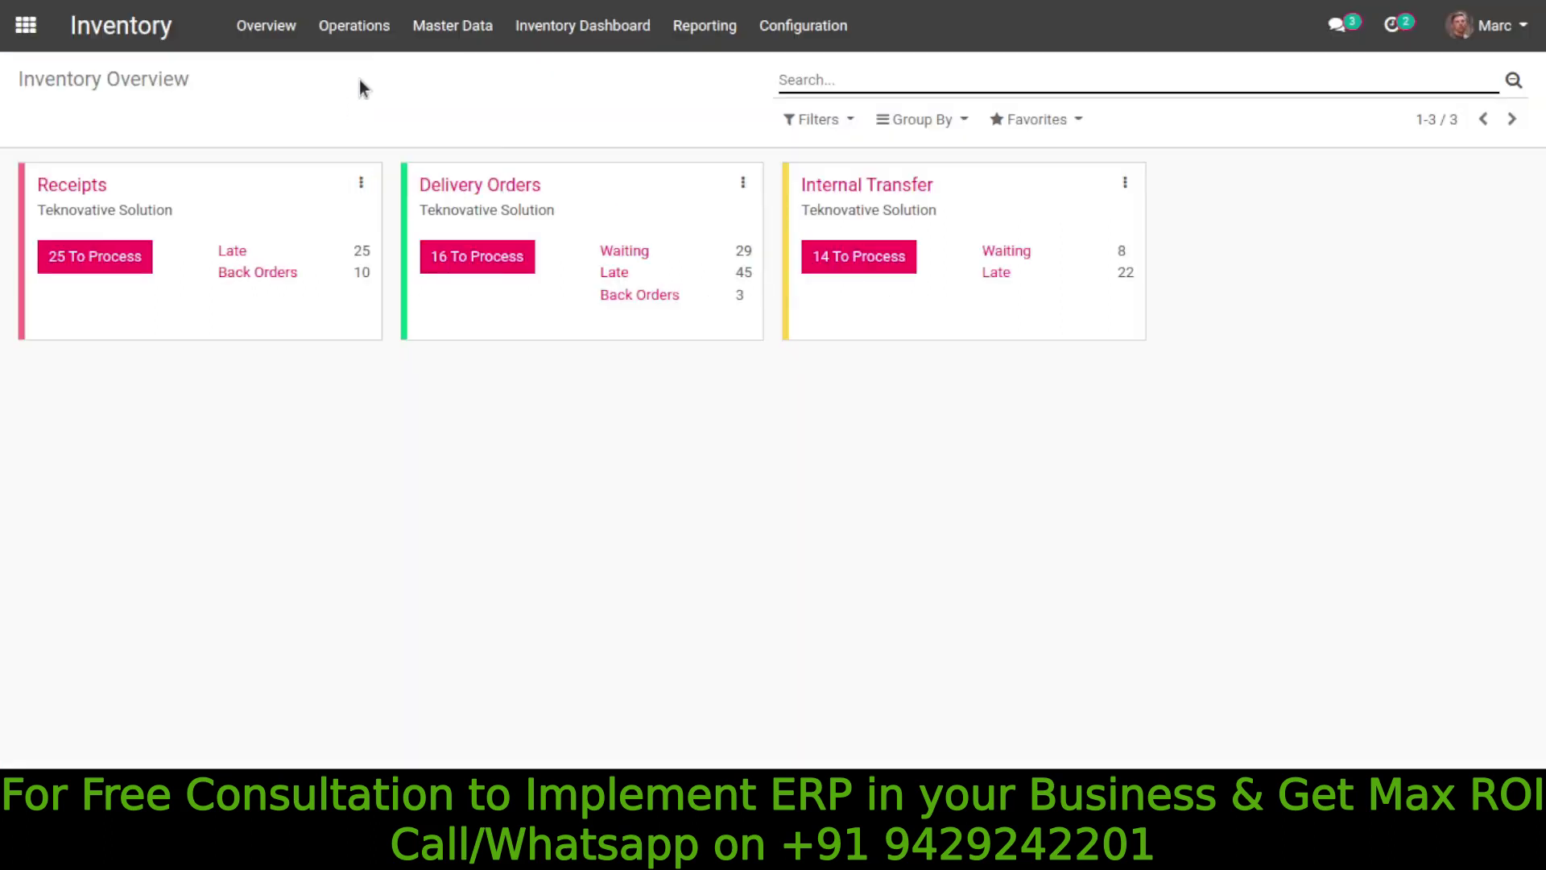
pyautogui.click(358, 28)
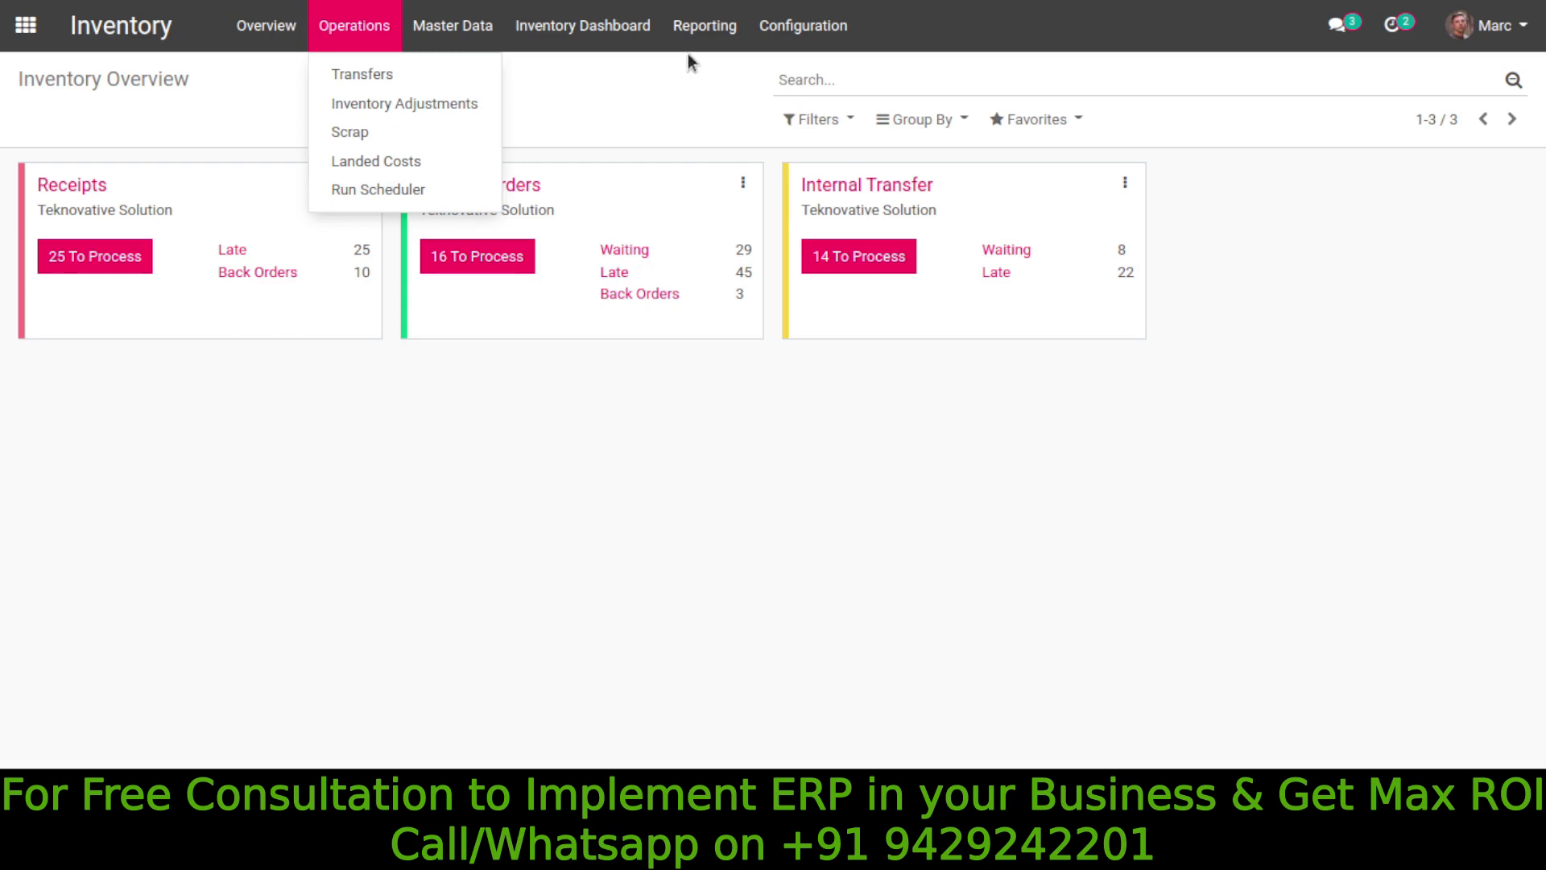
pyautogui.click(703, 27)
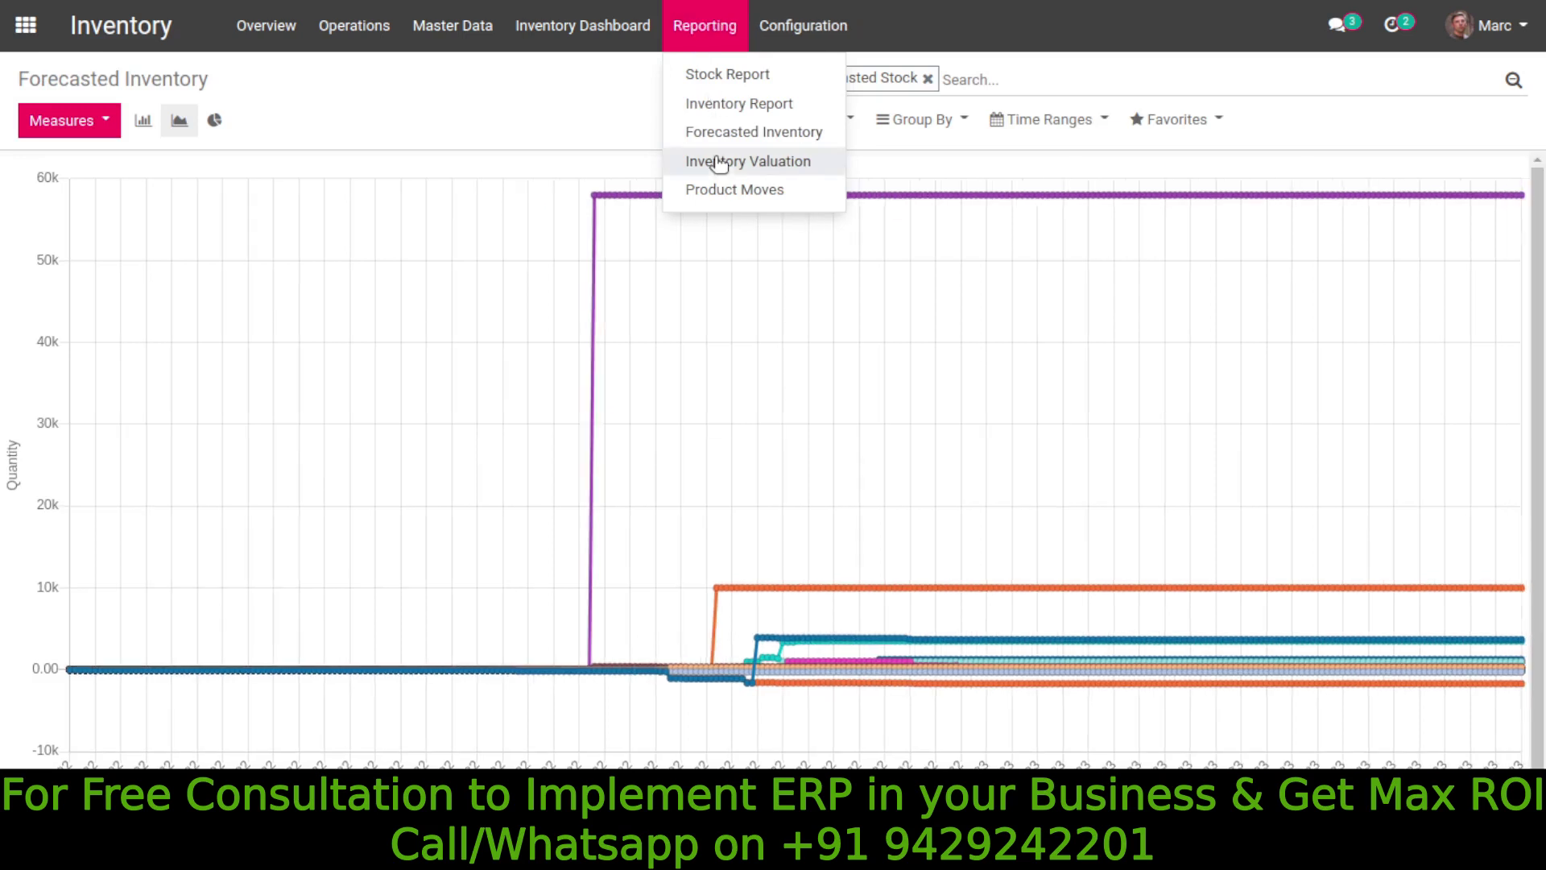
pyautogui.click(721, 164)
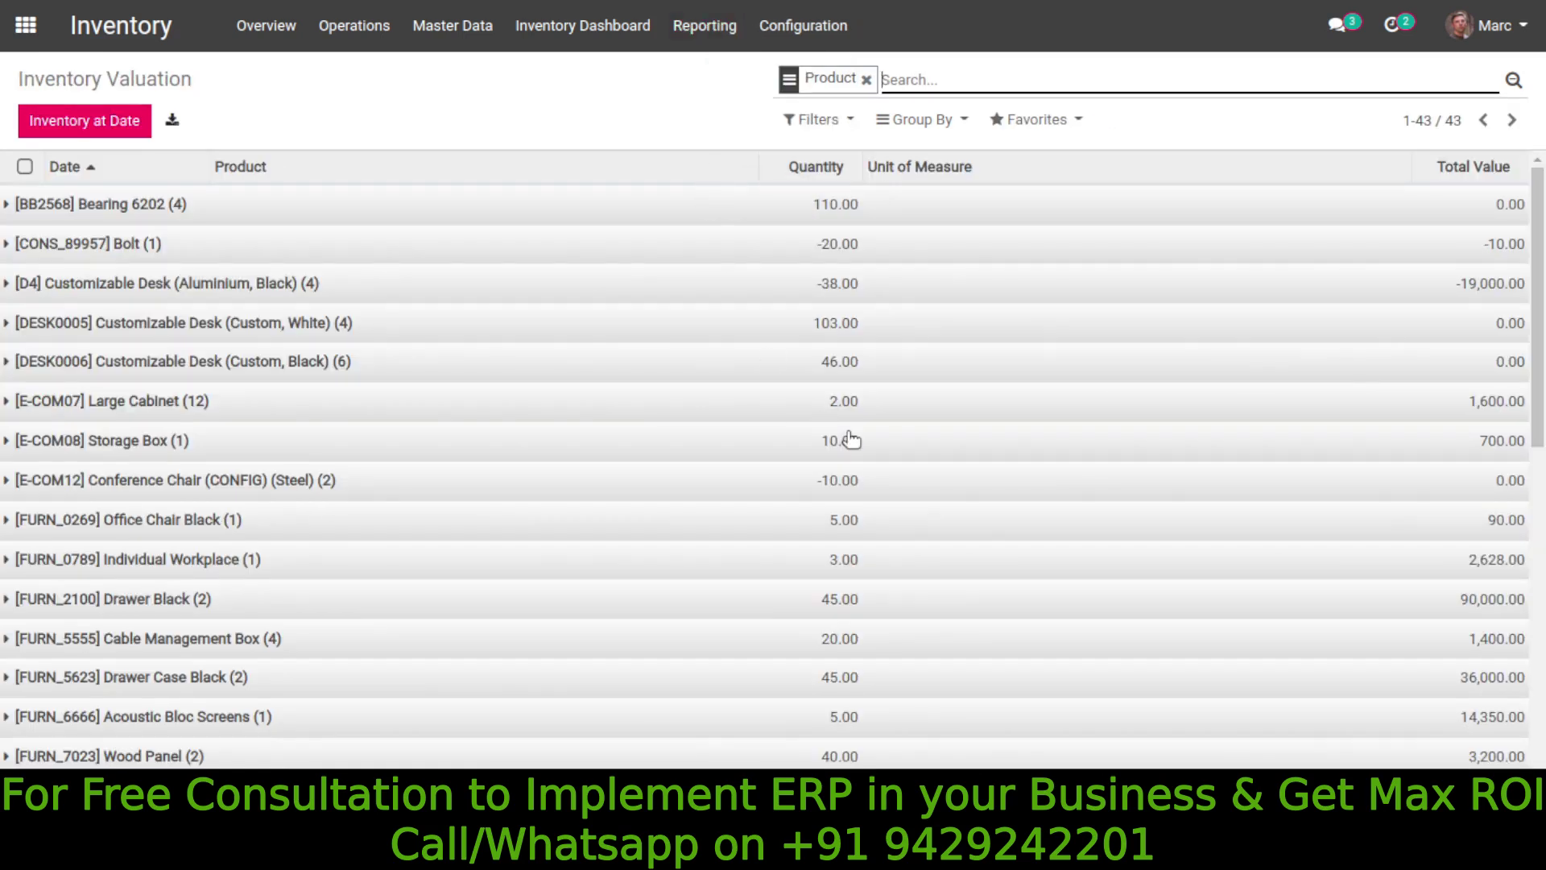
pyautogui.click(145, 205)
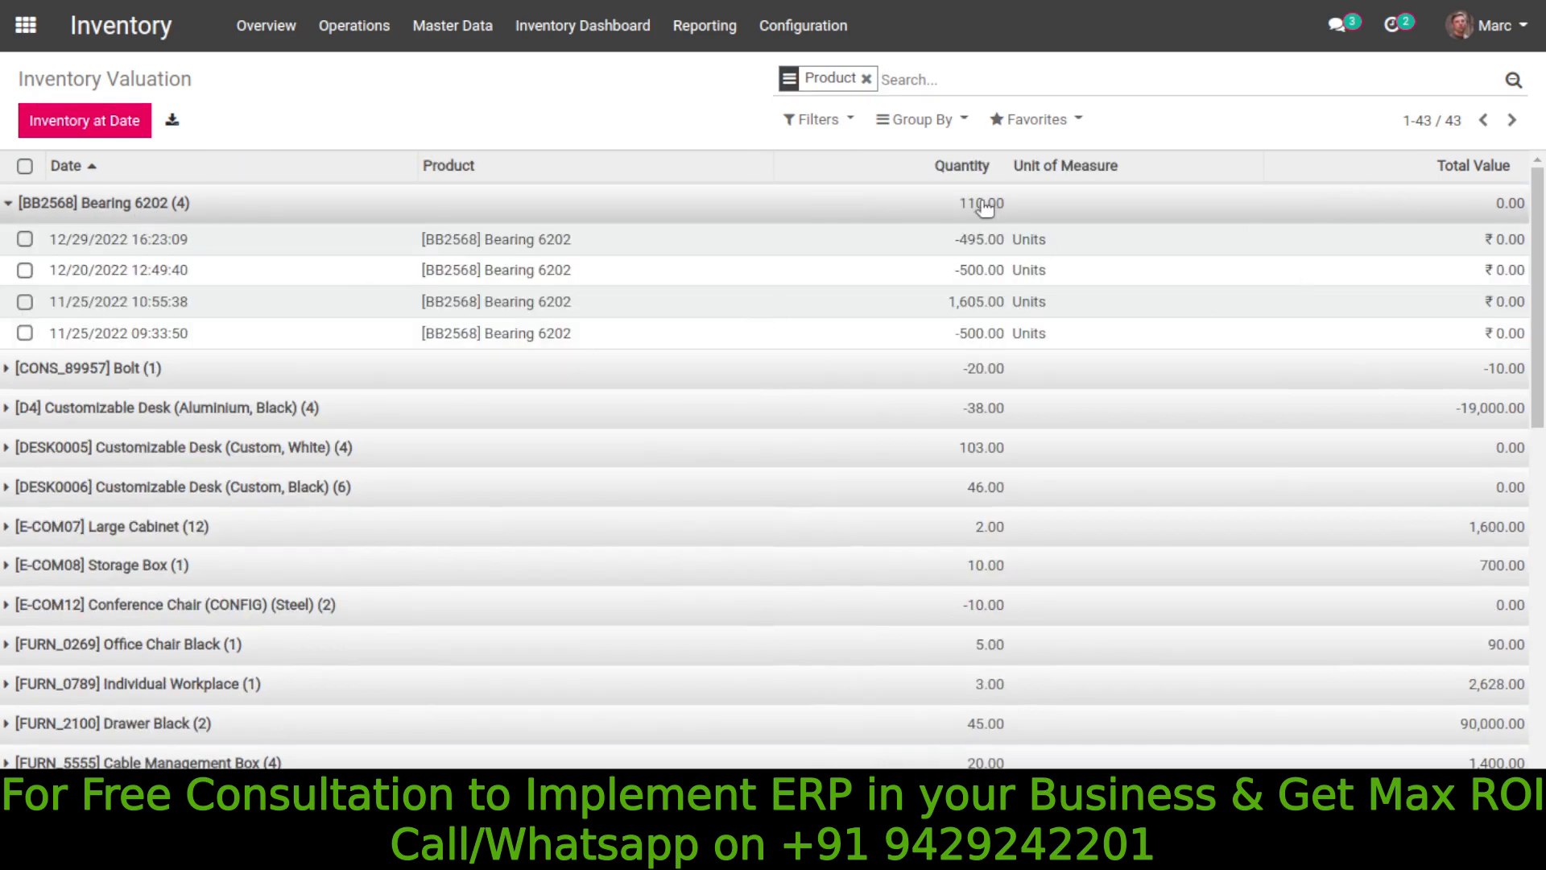
pyautogui.scroll(-4, 1046, 407)
pyautogui.scroll(-2, 921, 700)
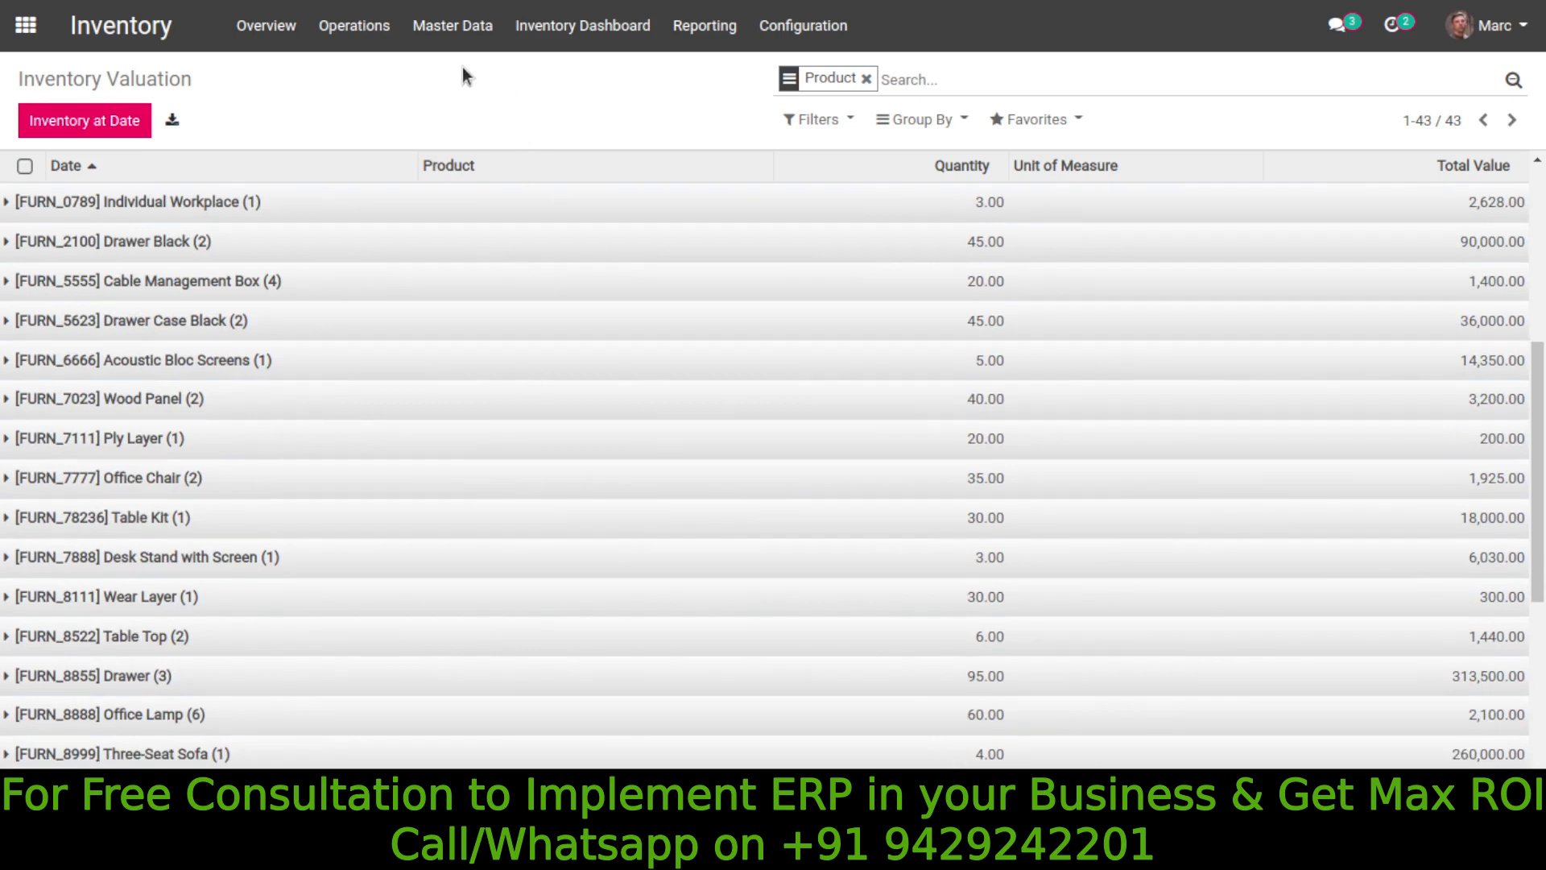
# - Open the Bearing 6202 product from the inventory product list and examine its traceability moves in the expanded product group
pyautogui.click(453, 26)
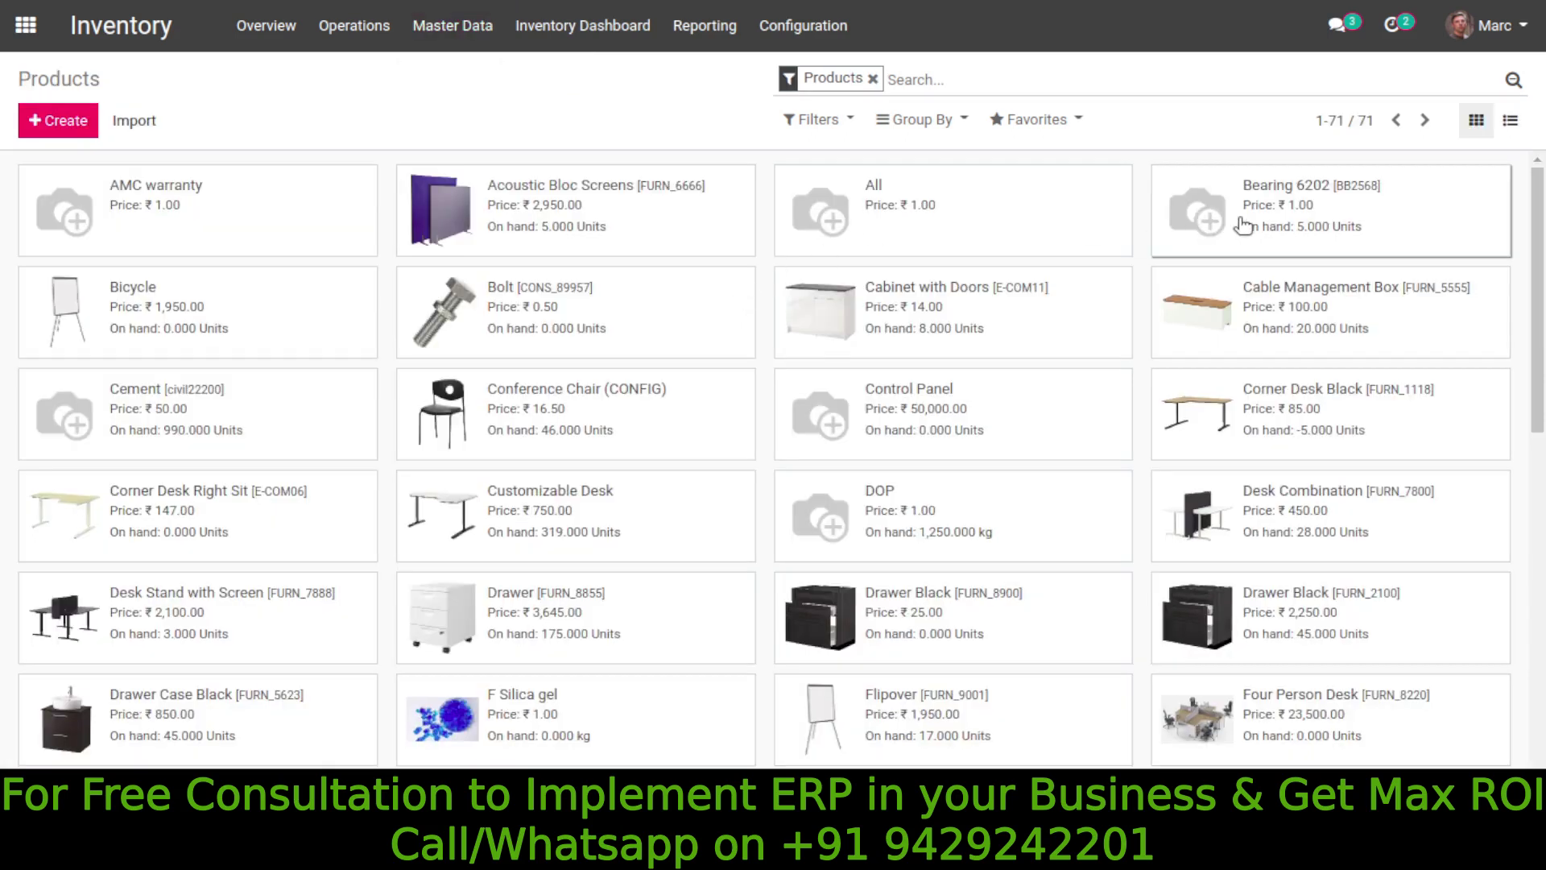
pyautogui.click(1244, 225)
pyautogui.click(478, 236)
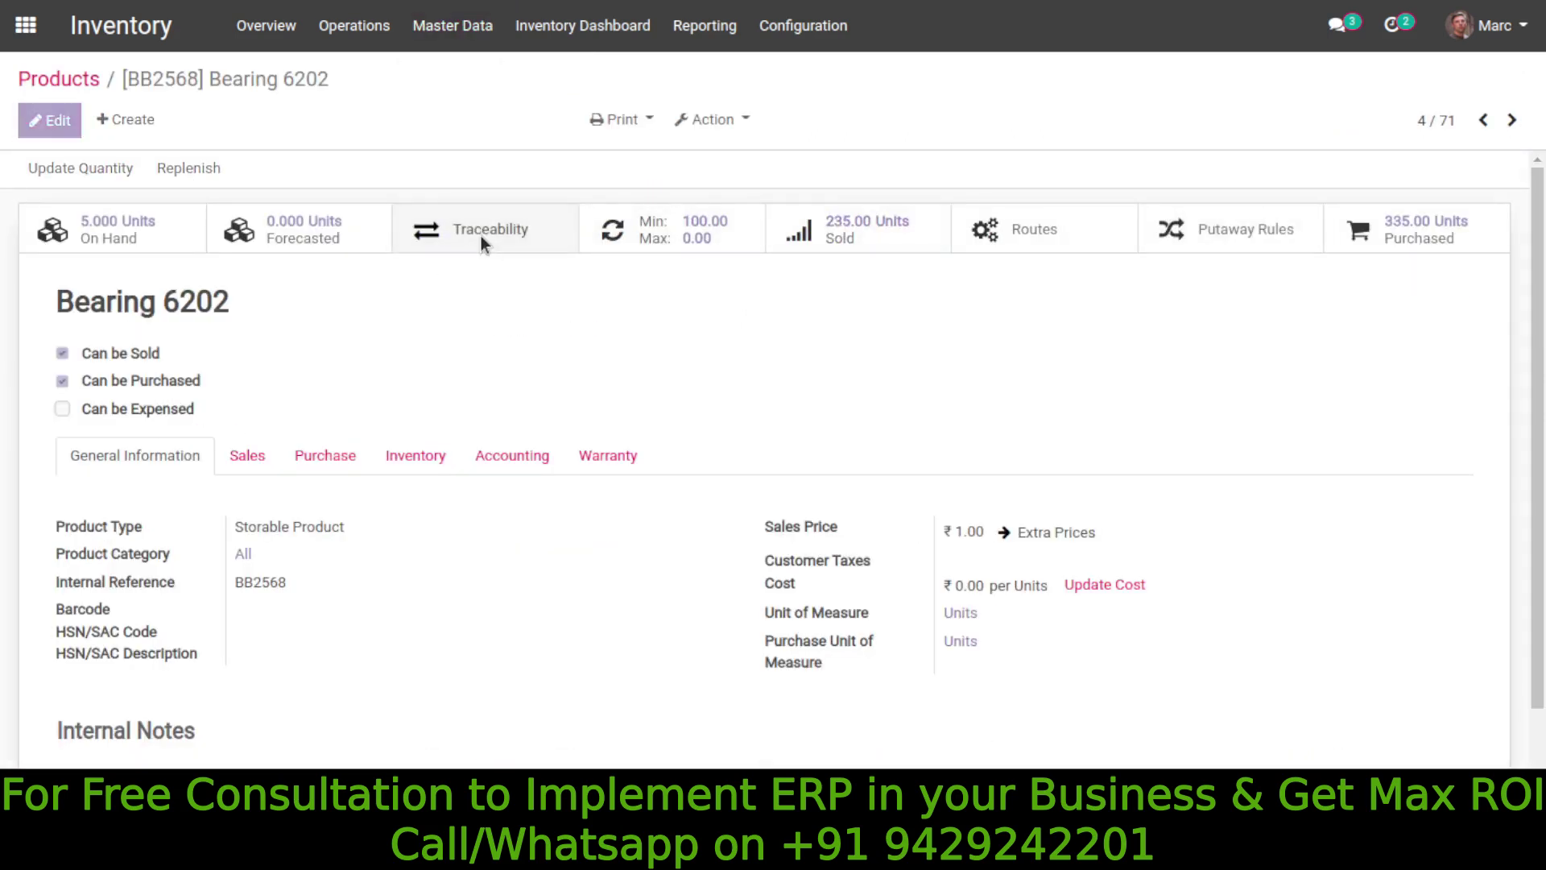
pyautogui.click(243, 204)
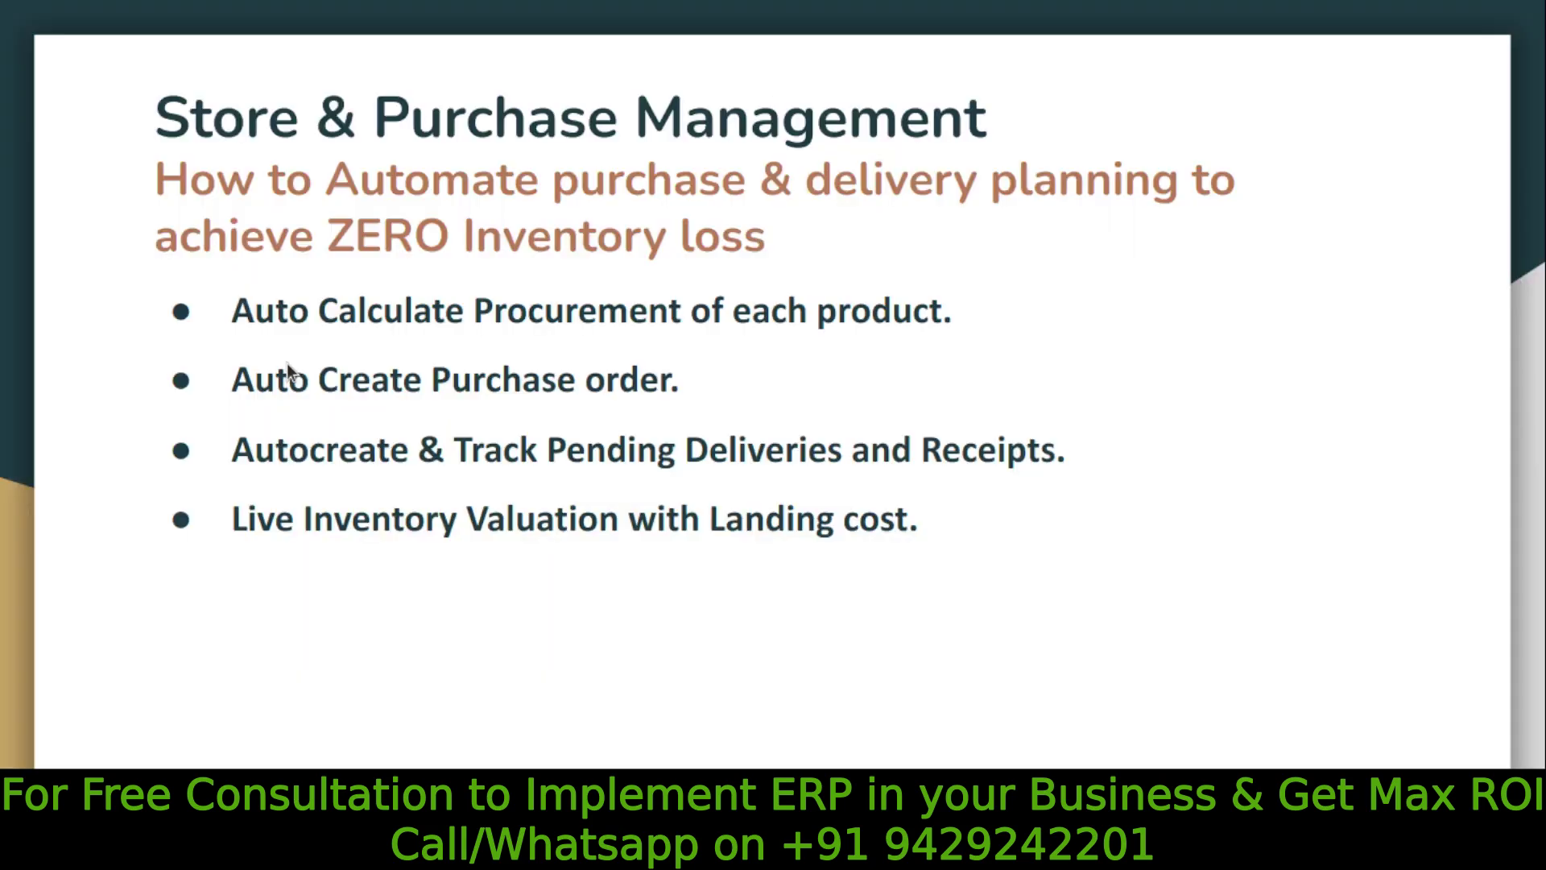
pyautogui.press('Right')
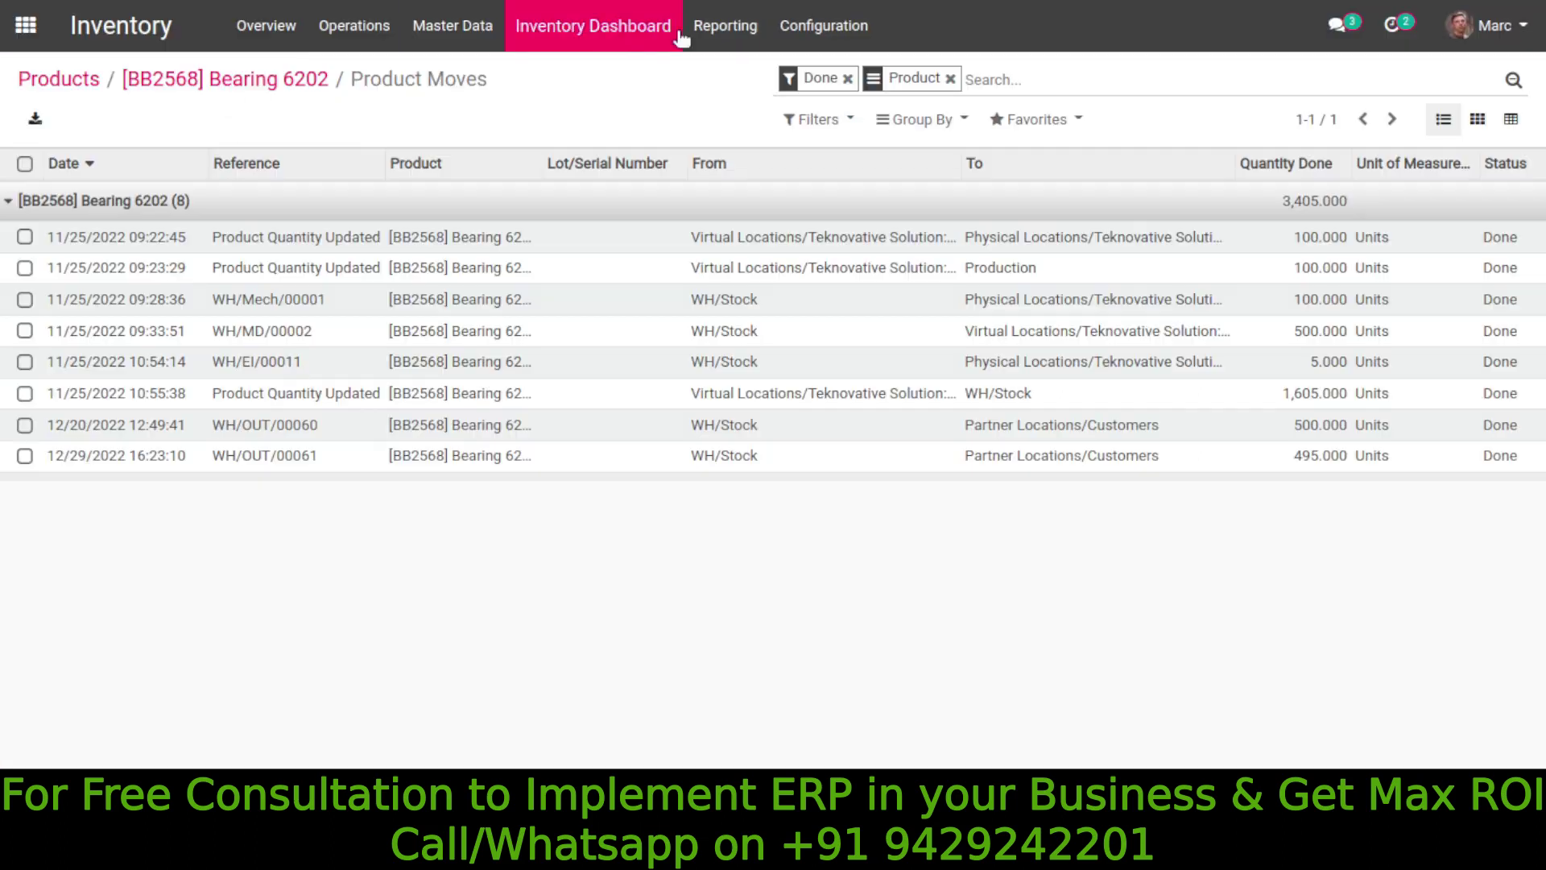
# - Review the configured warehouses and the list of internal stock locations
pyautogui.click(793, 27)
pyautogui.click(859, 102)
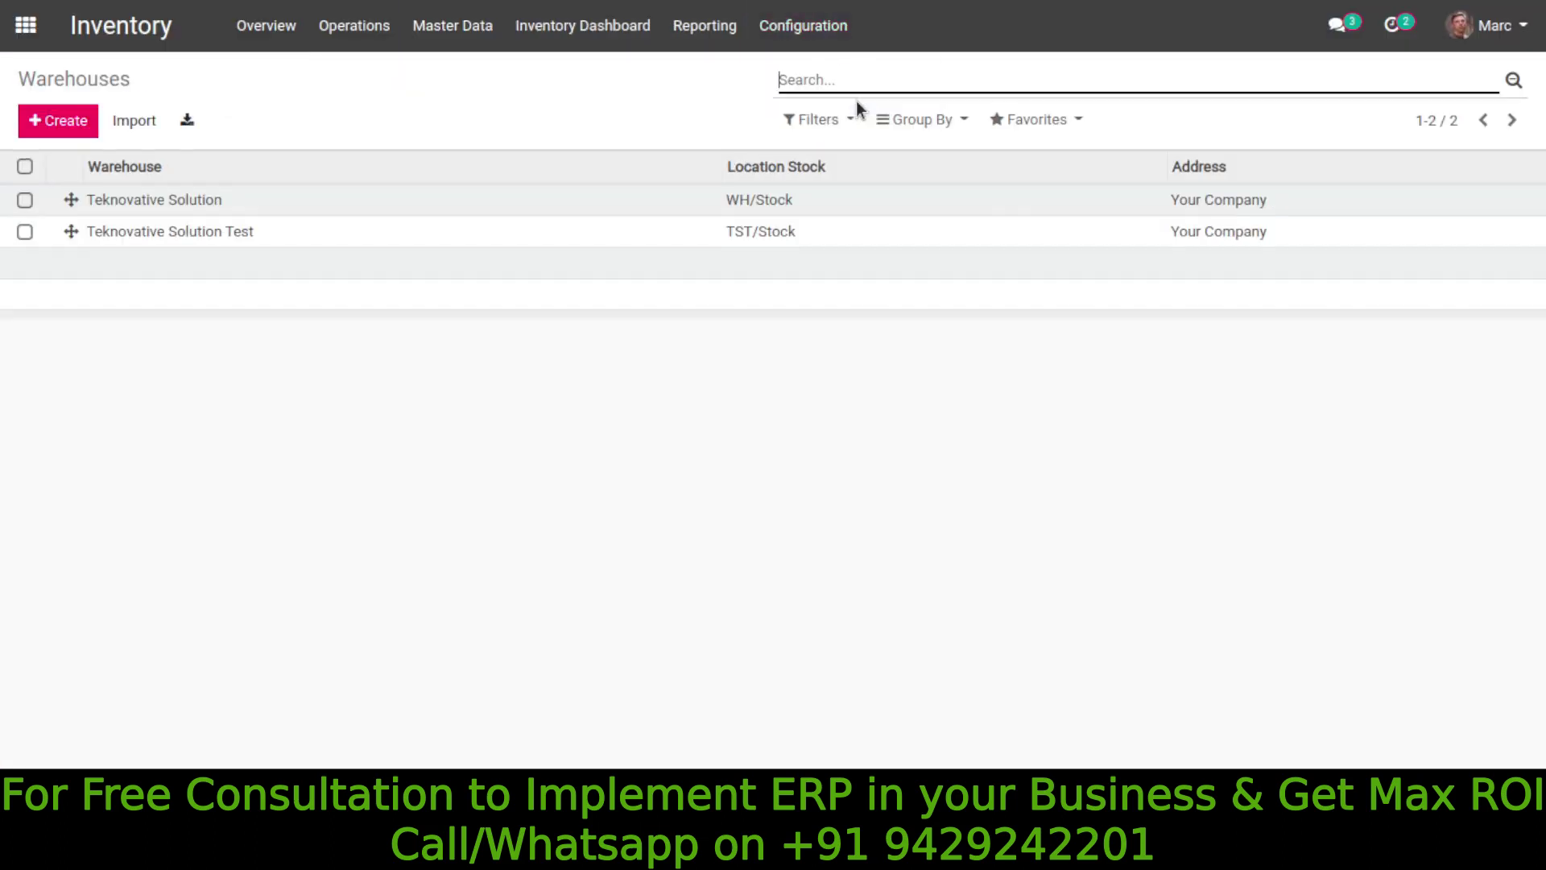
pyautogui.click(801, 37)
pyautogui.click(824, 128)
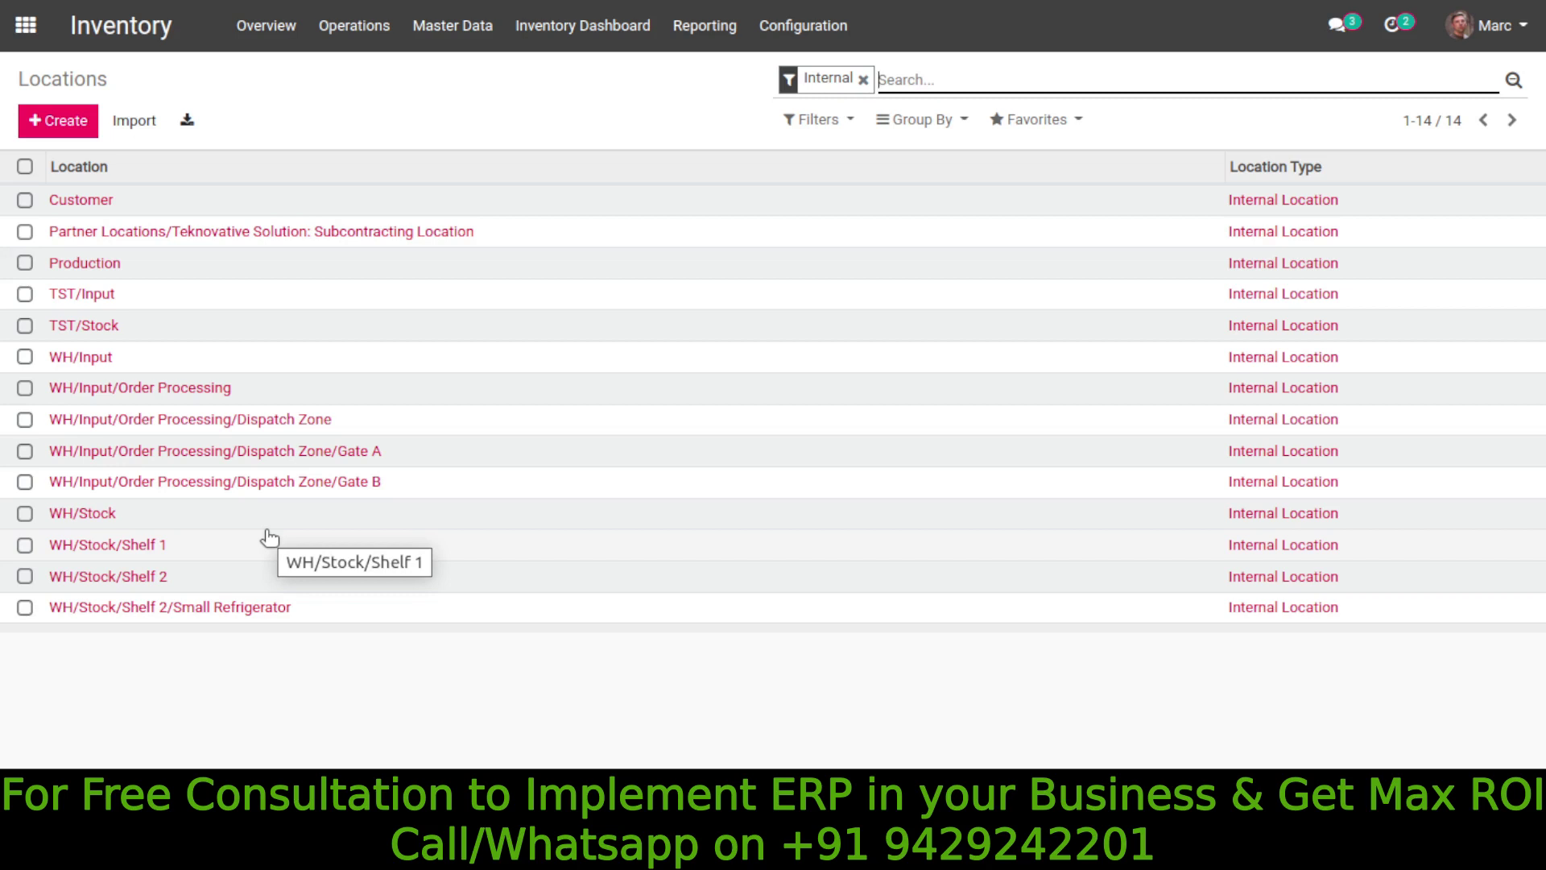
pyautogui.hotkey('alt', 'Tab')
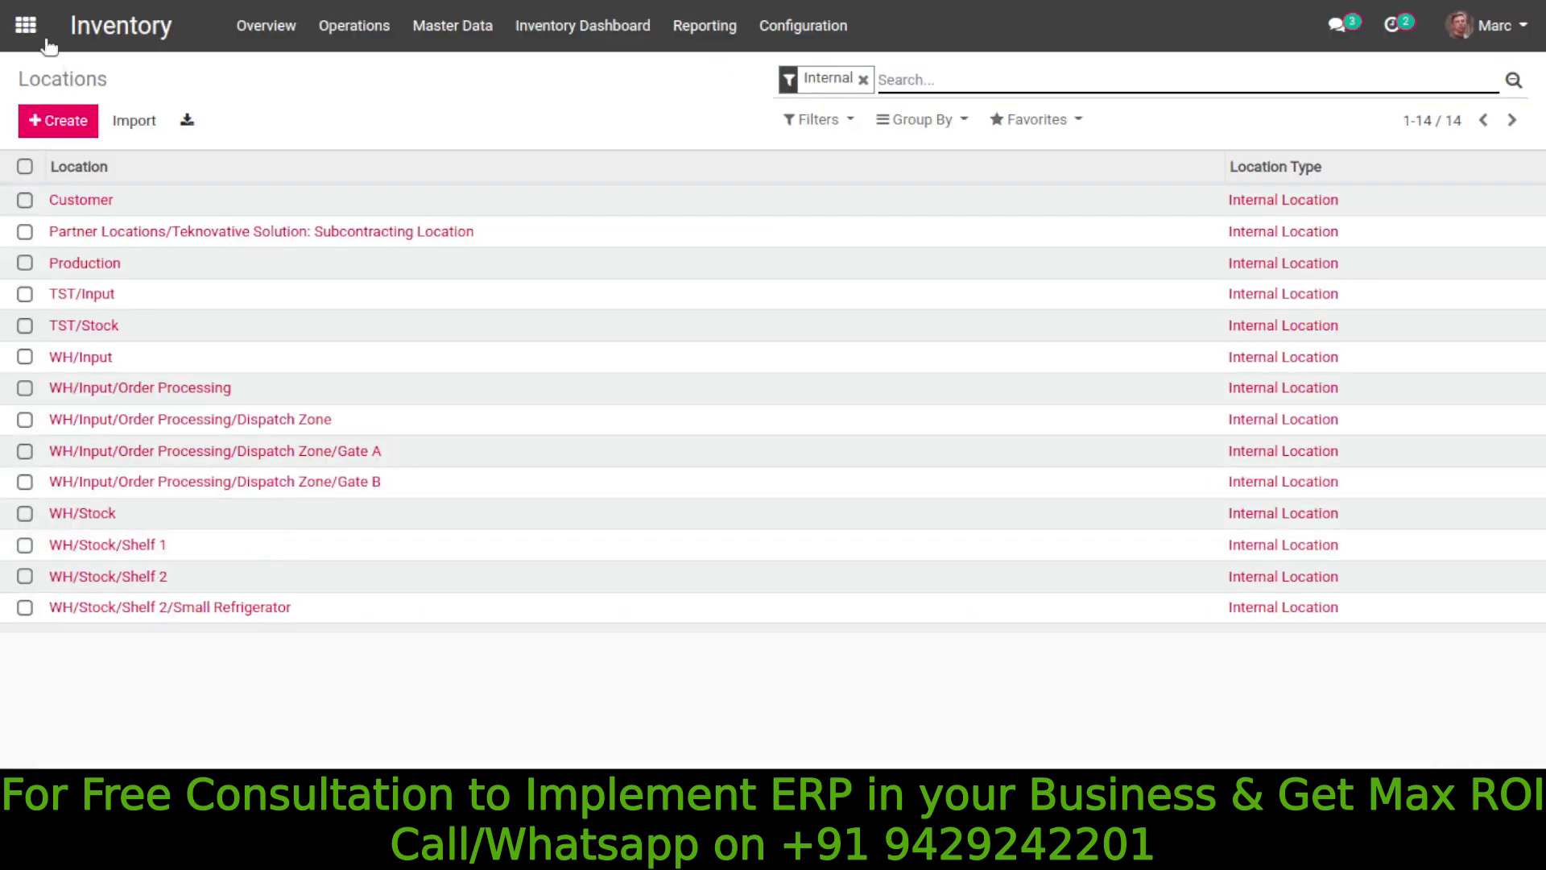
# - Open the Purchase Dashboard, check its date filter options, and review the tiles, purchase charts and average purchase cost list
pyautogui.click(26, 25)
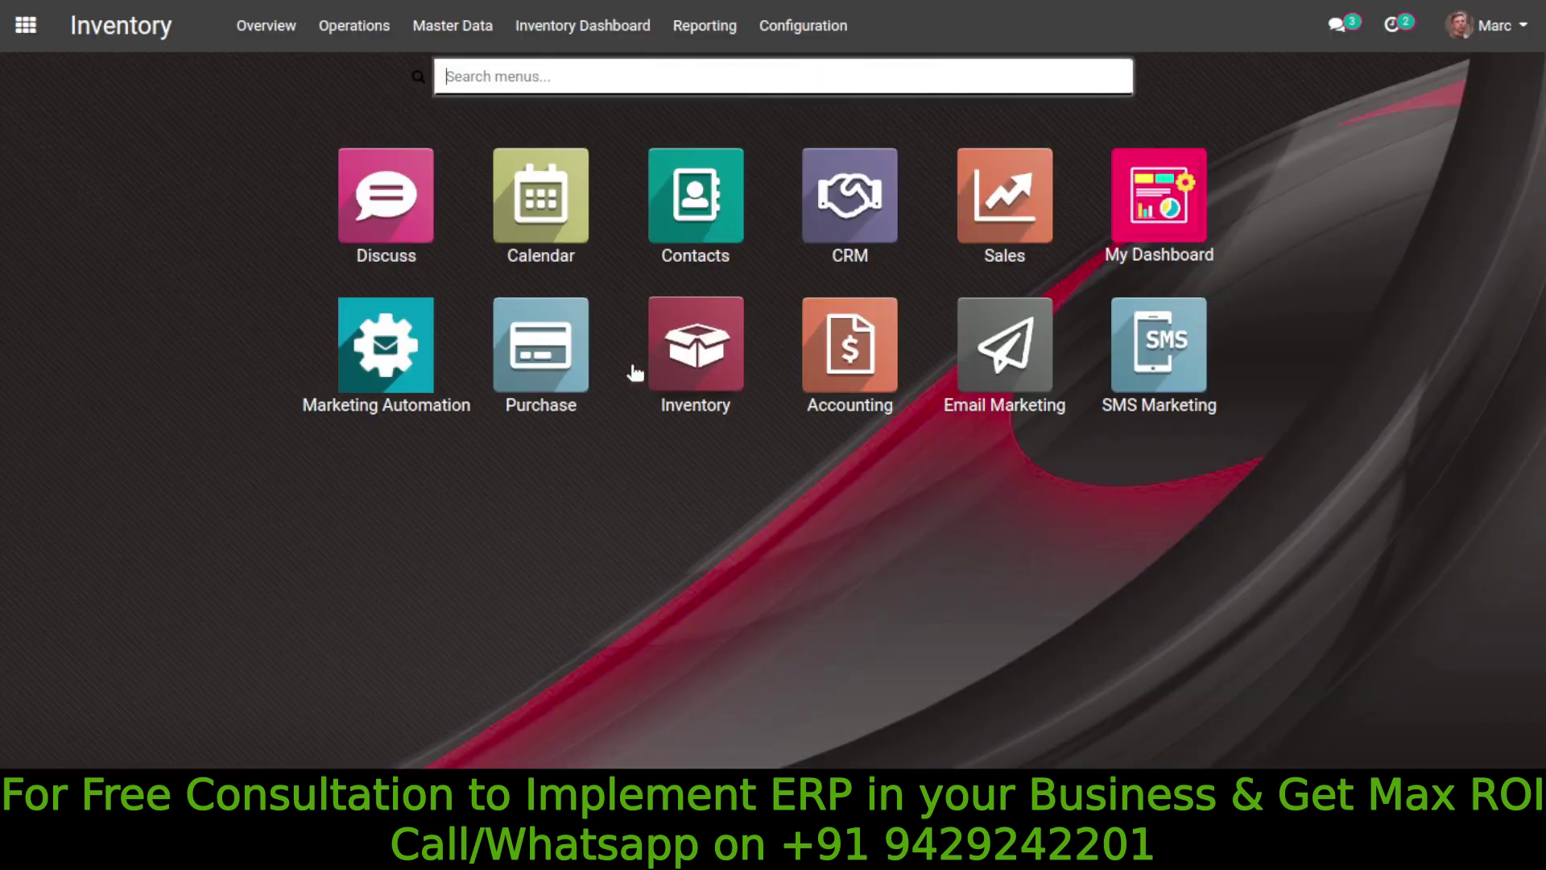
pyautogui.click(567, 360)
pyautogui.click(460, 32)
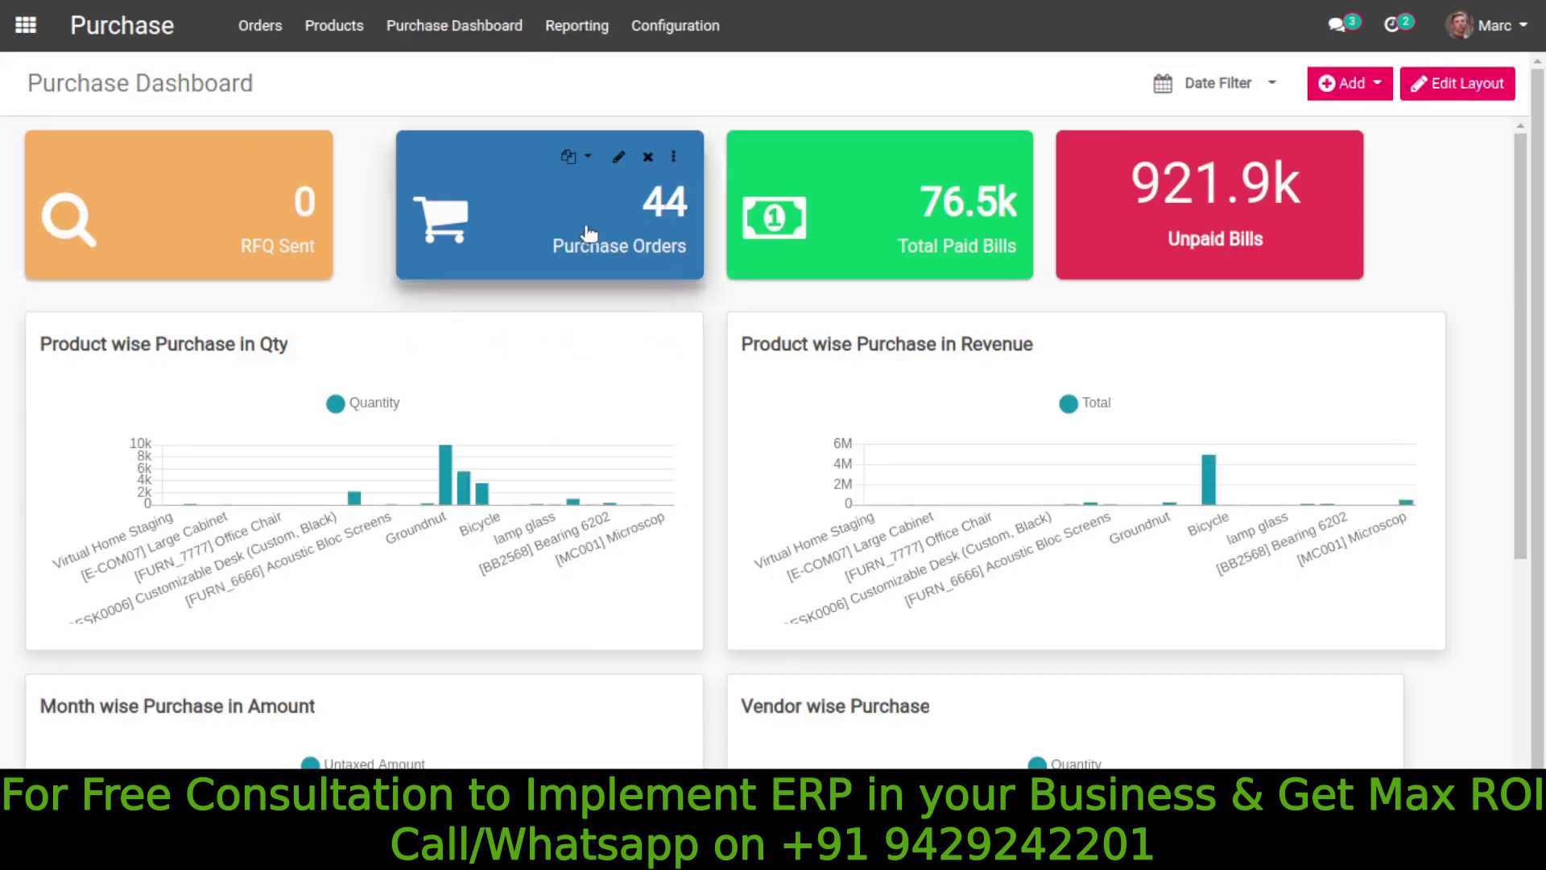
pyautogui.click(1226, 83)
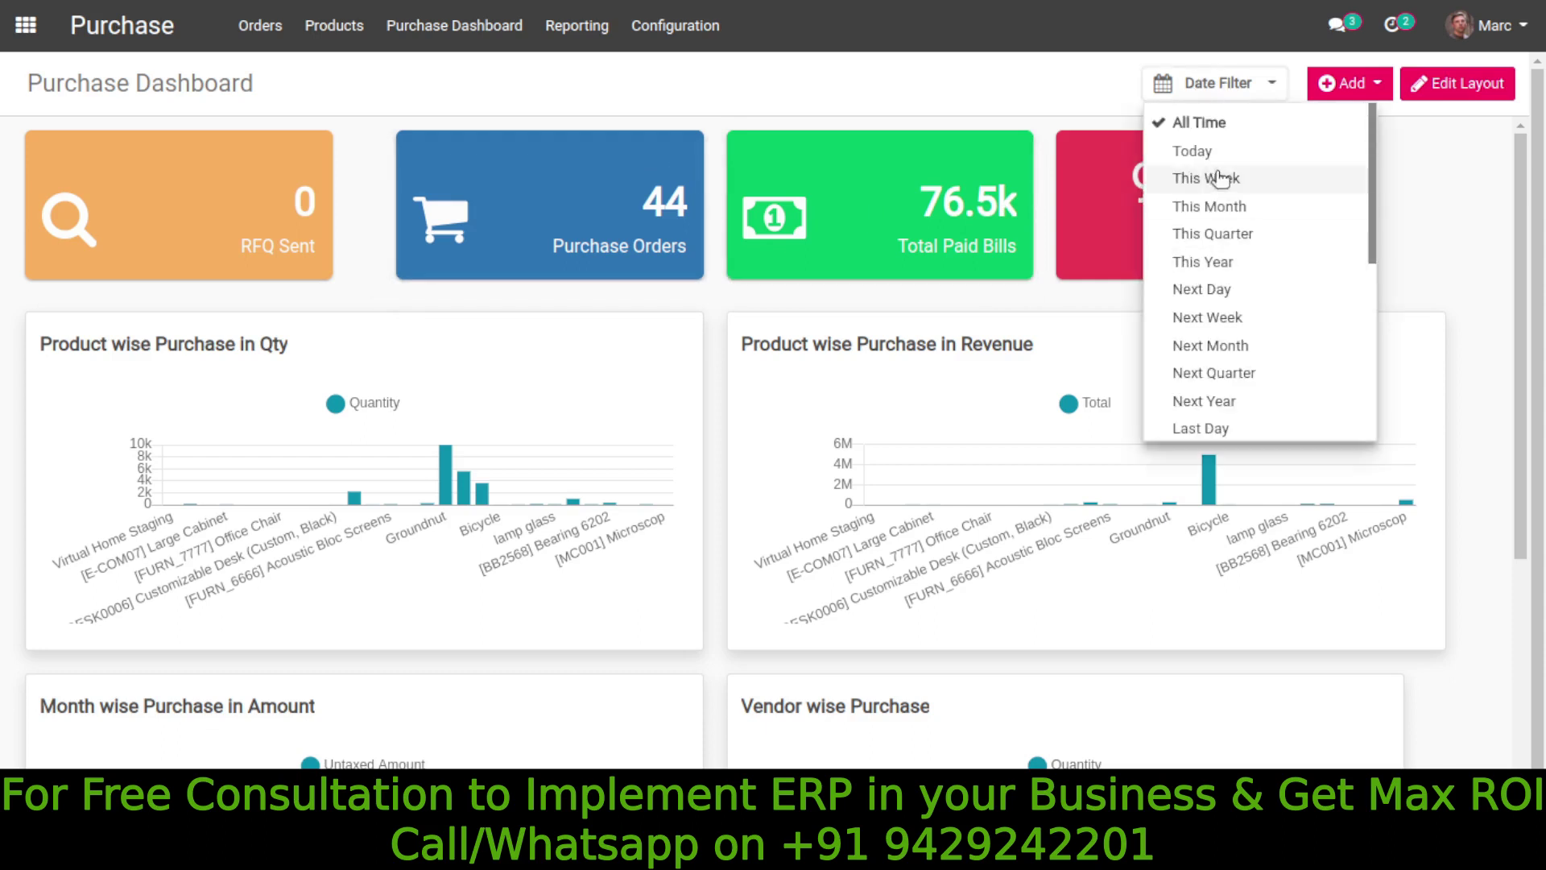
pyautogui.click(1198, 83)
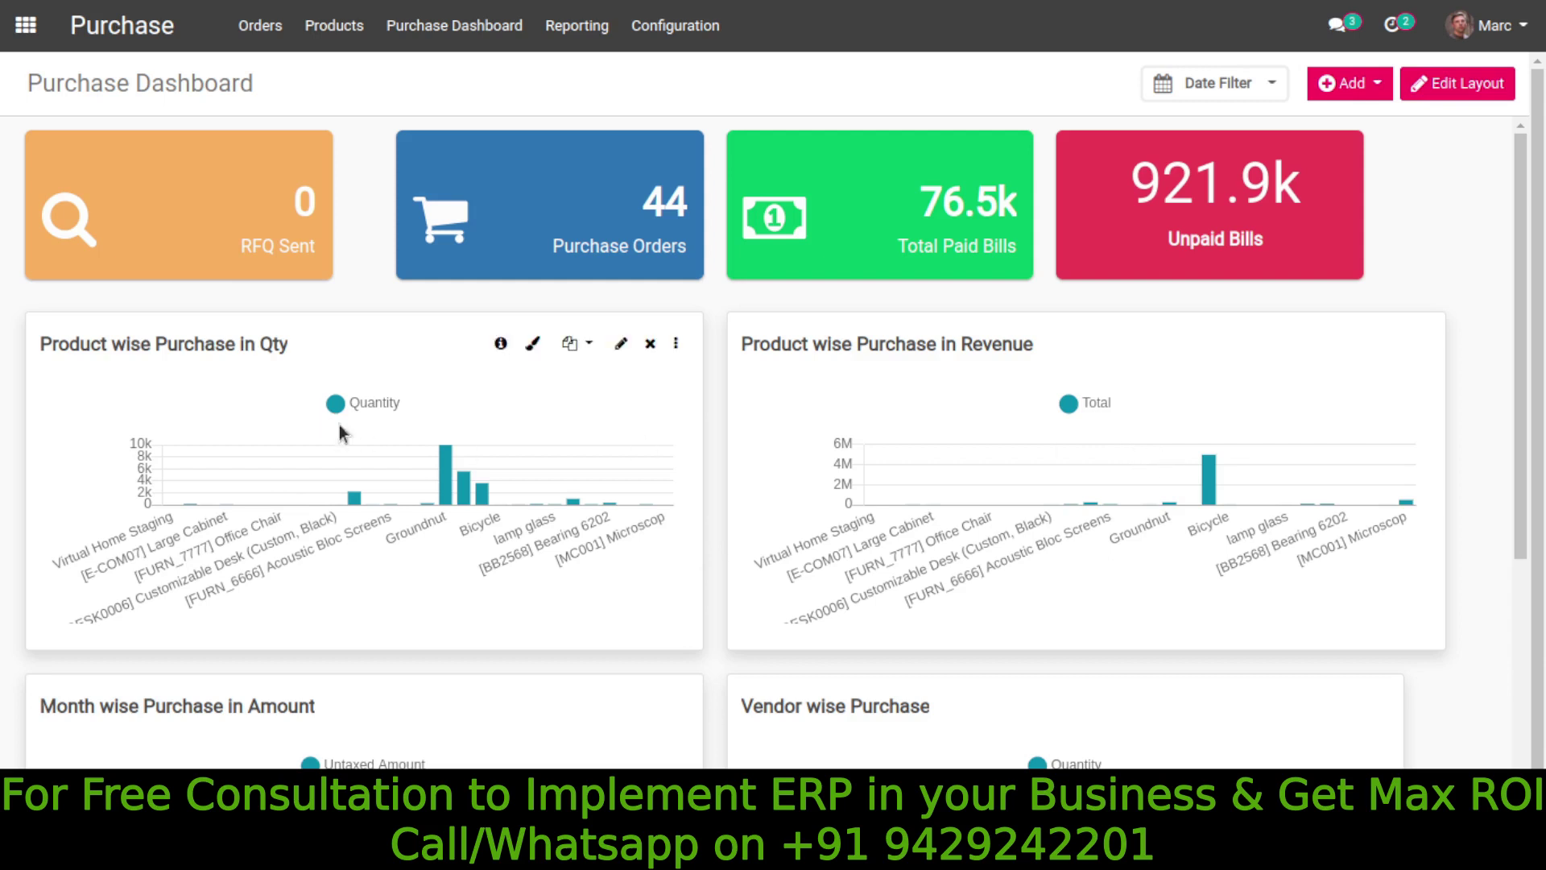
pyautogui.scroll(-1, 1216, 464)
pyautogui.scroll(-3, 1216, 464)
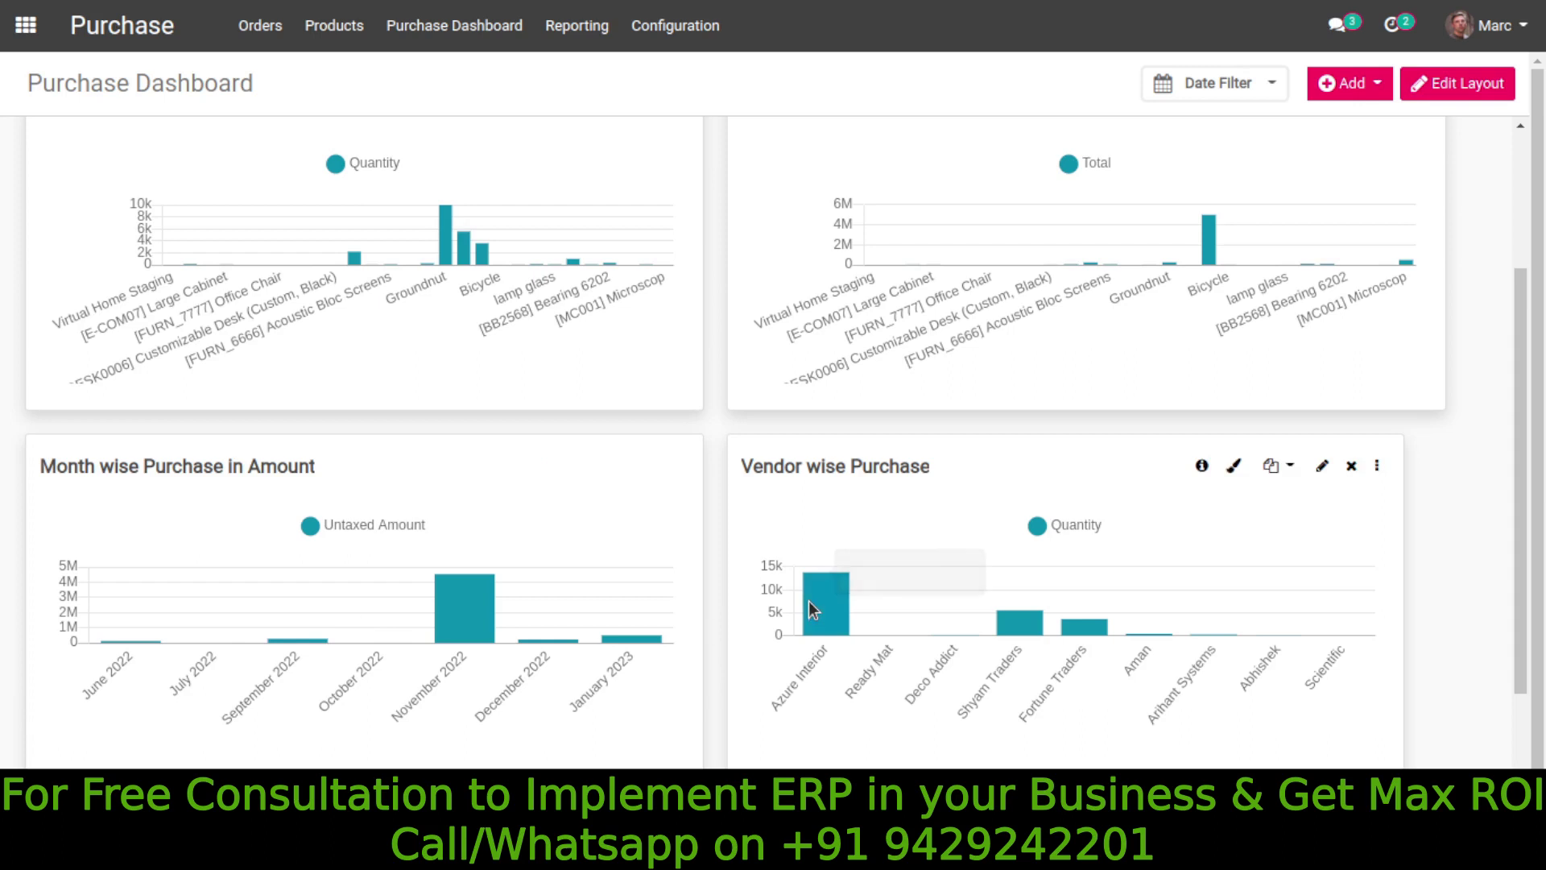
pyautogui.scroll(-4, 811, 601)
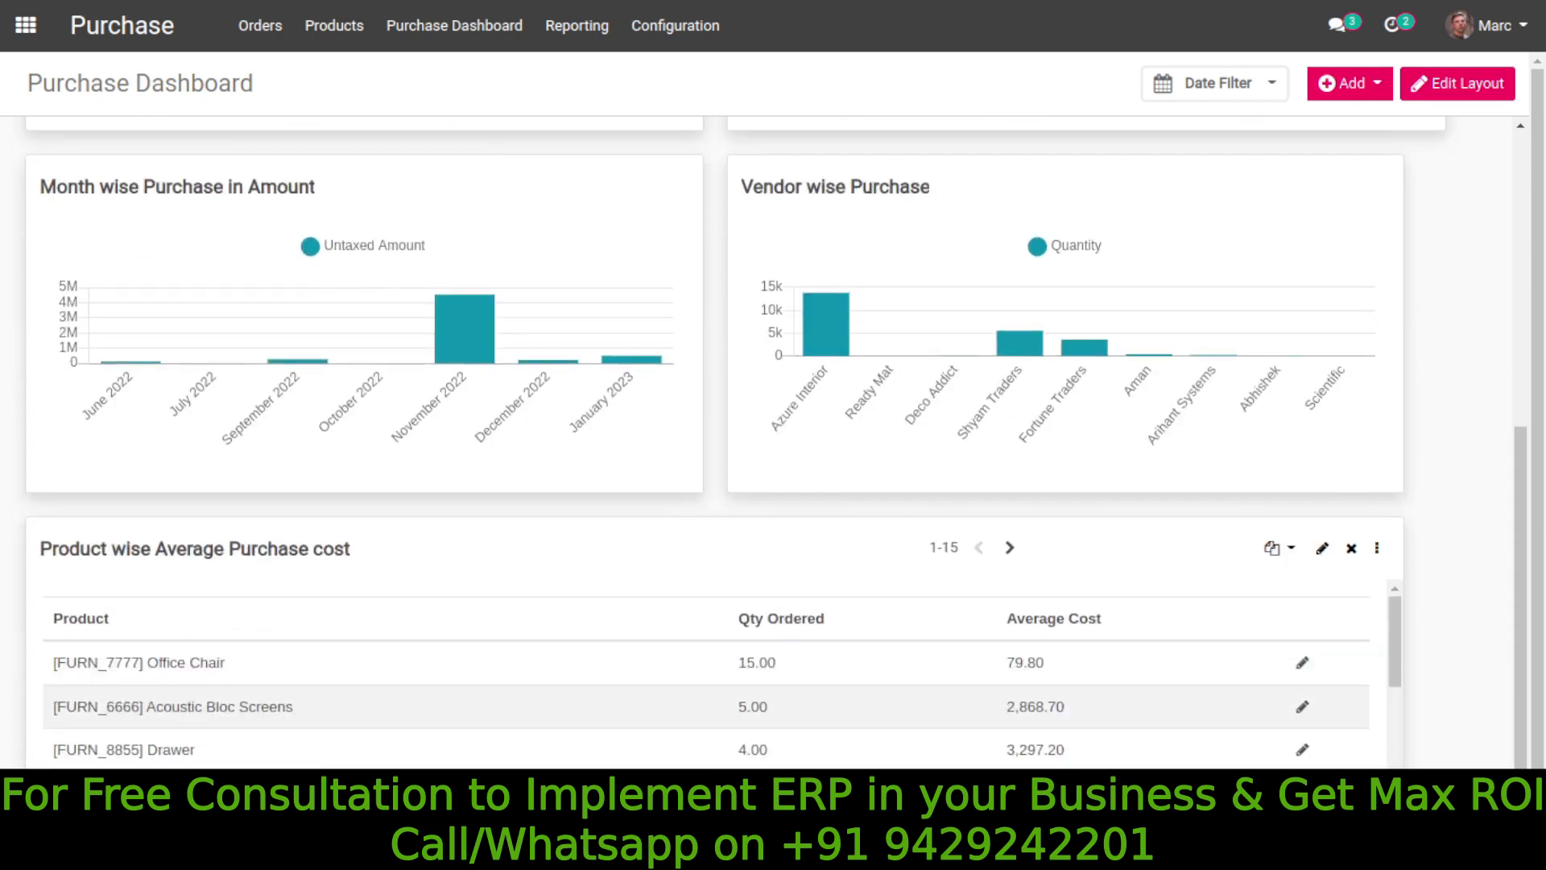
# - Examine the item types that can be added to the Purchase Dashboard without adding any
pyautogui.click(1364, 84)
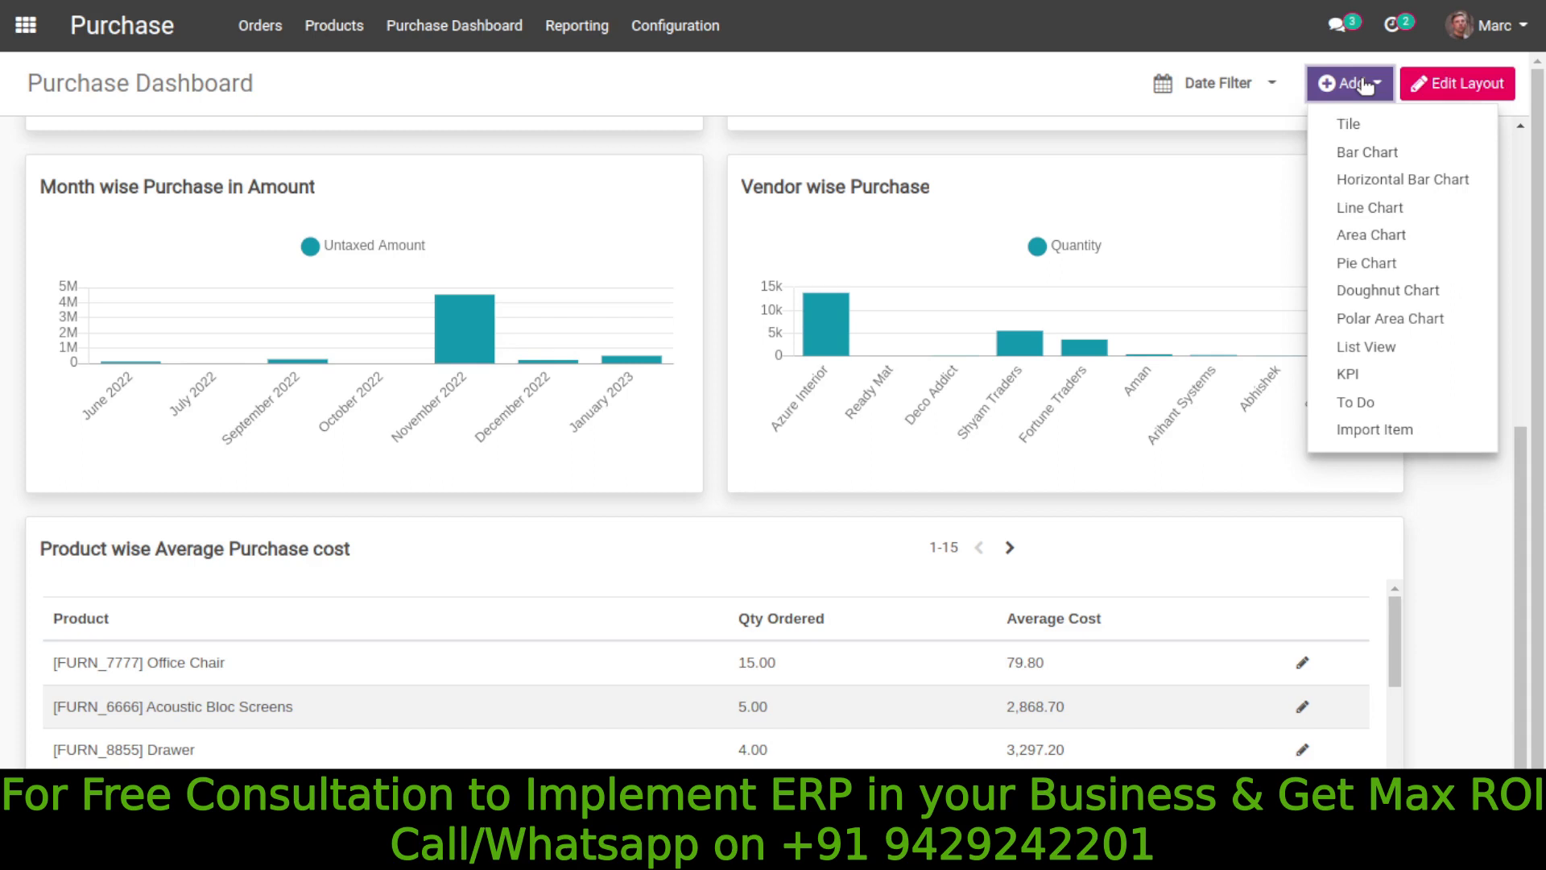
pyautogui.click(1361, 84)
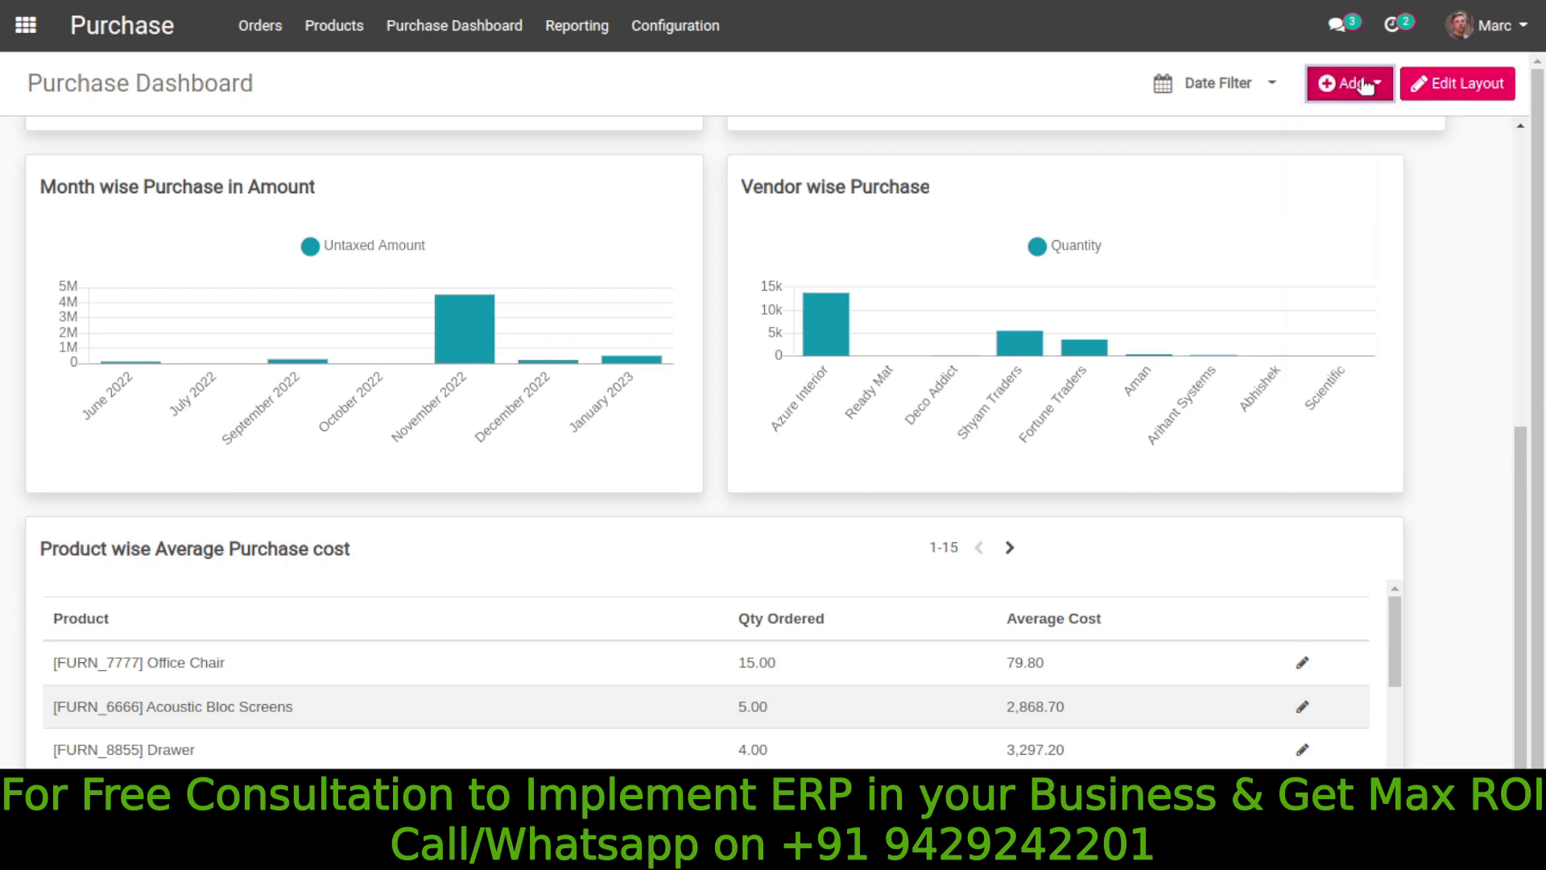
pyautogui.click(1048, 89)
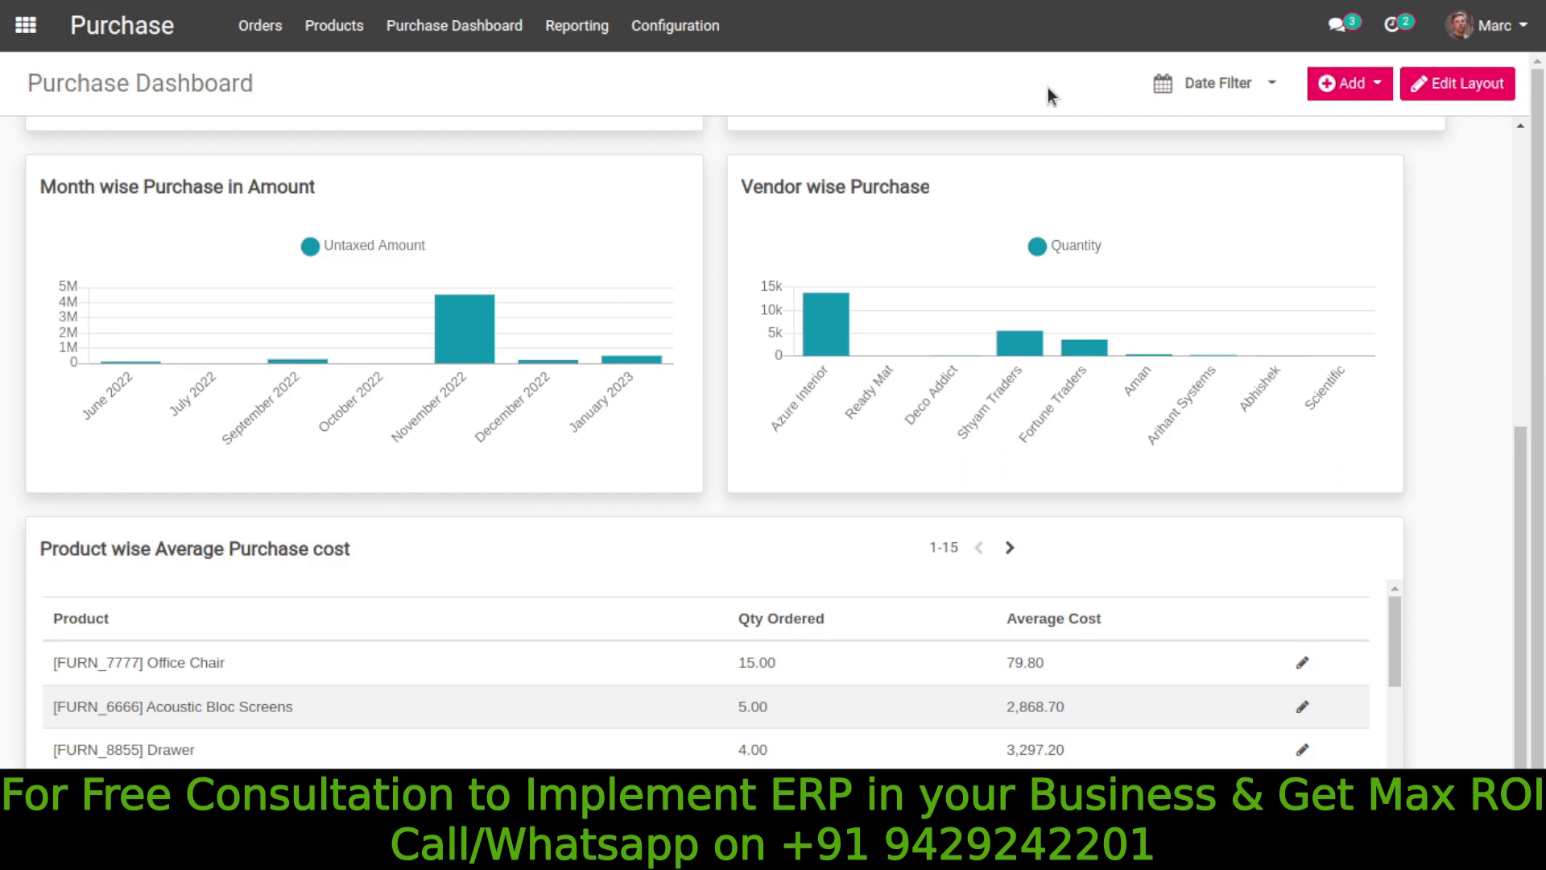
# - Open the Inventory Dashboard and review the department issue charts and the Screw share of the slow moving items
pyautogui.click(26, 25)
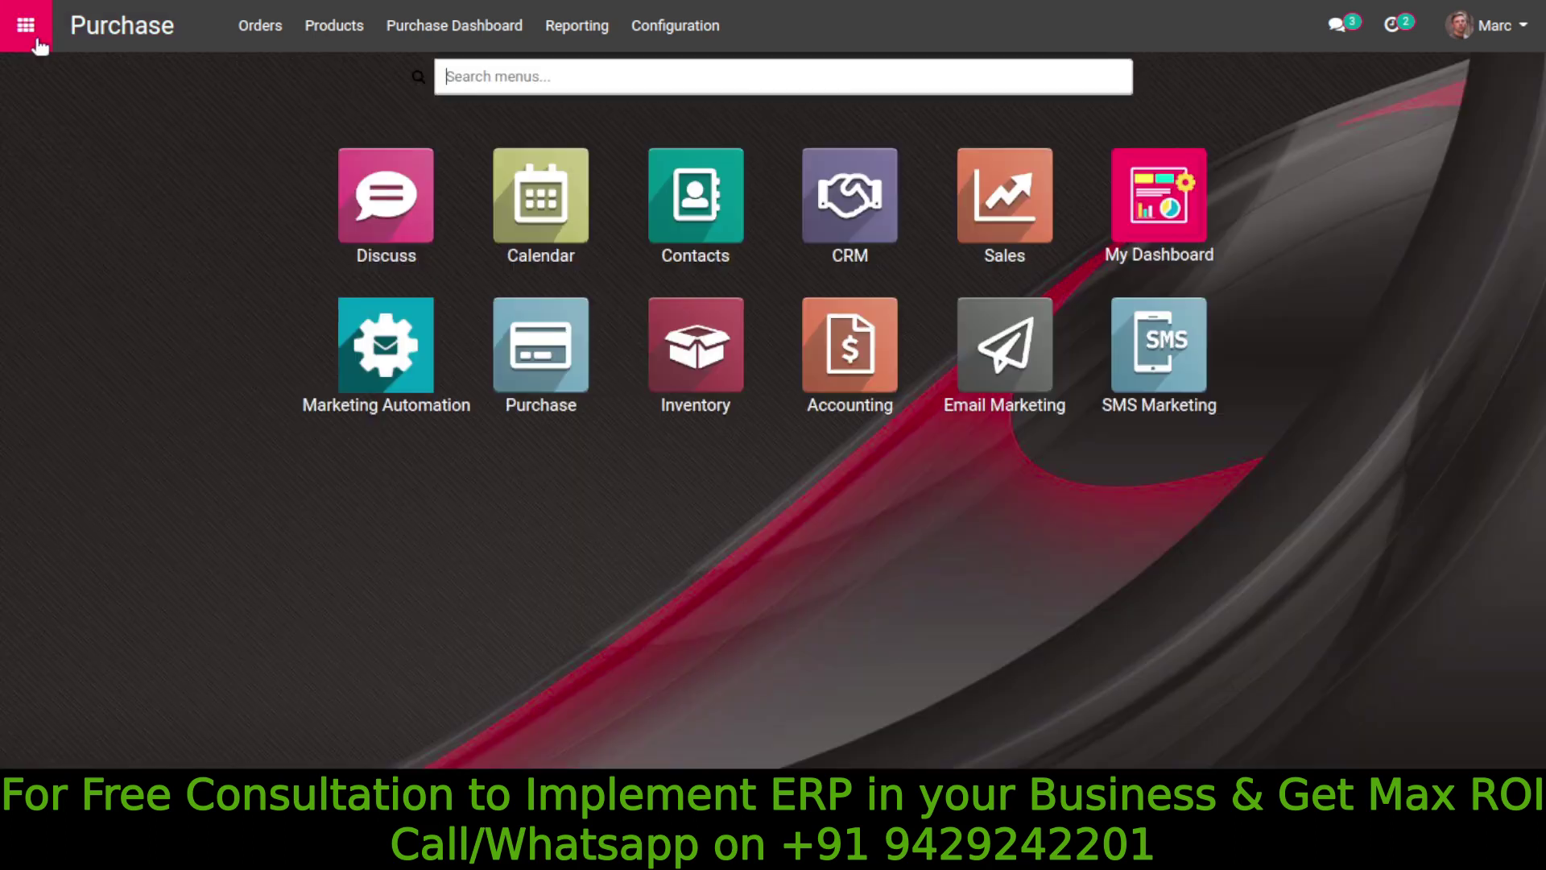
pyautogui.click(713, 354)
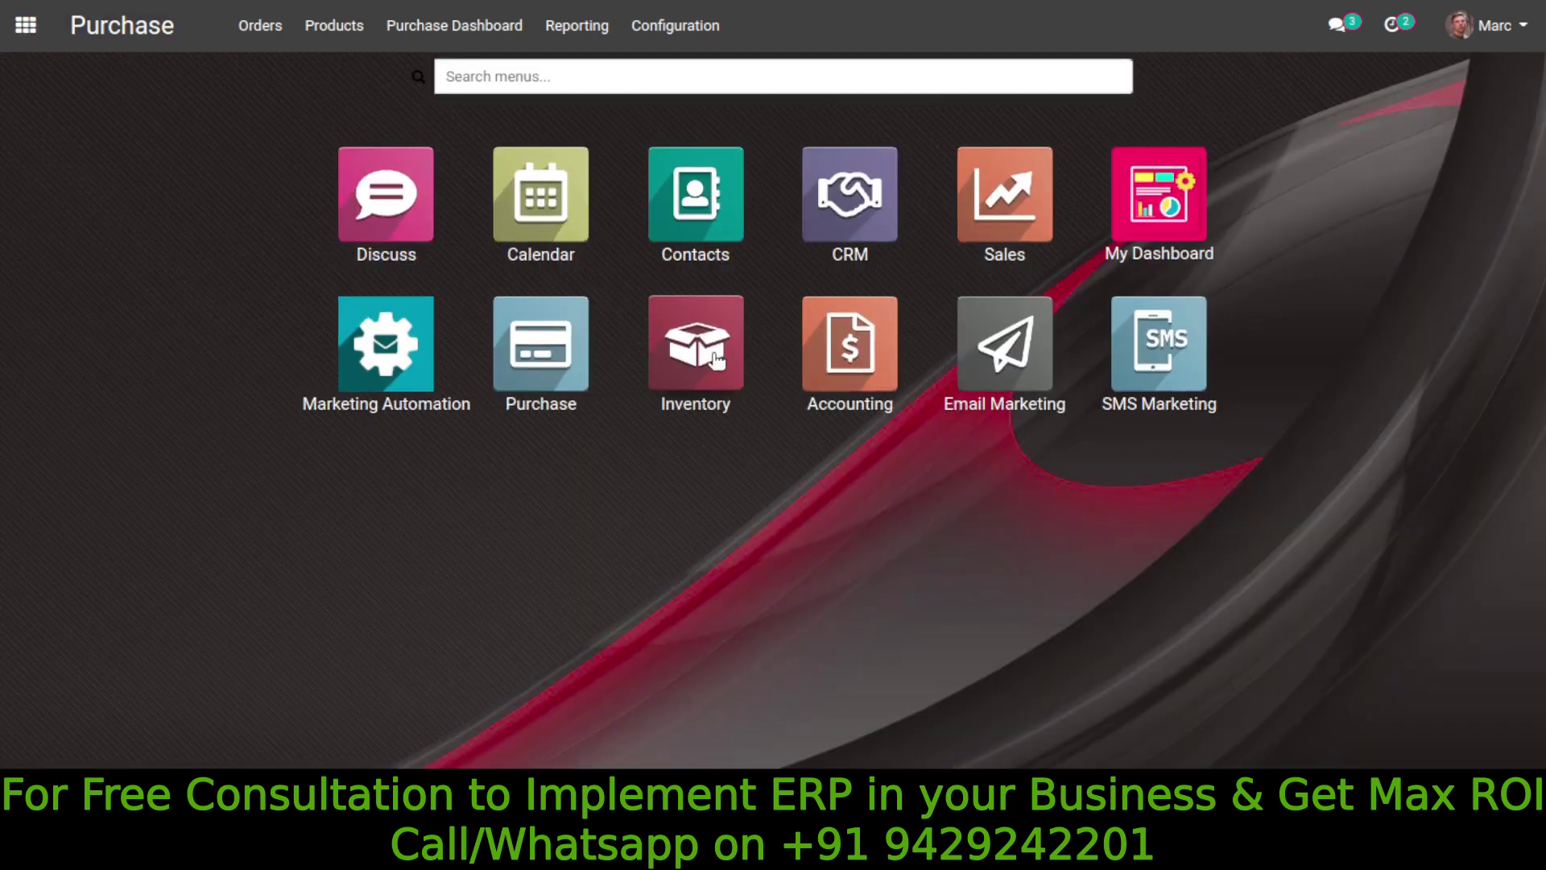
pyautogui.click(582, 25)
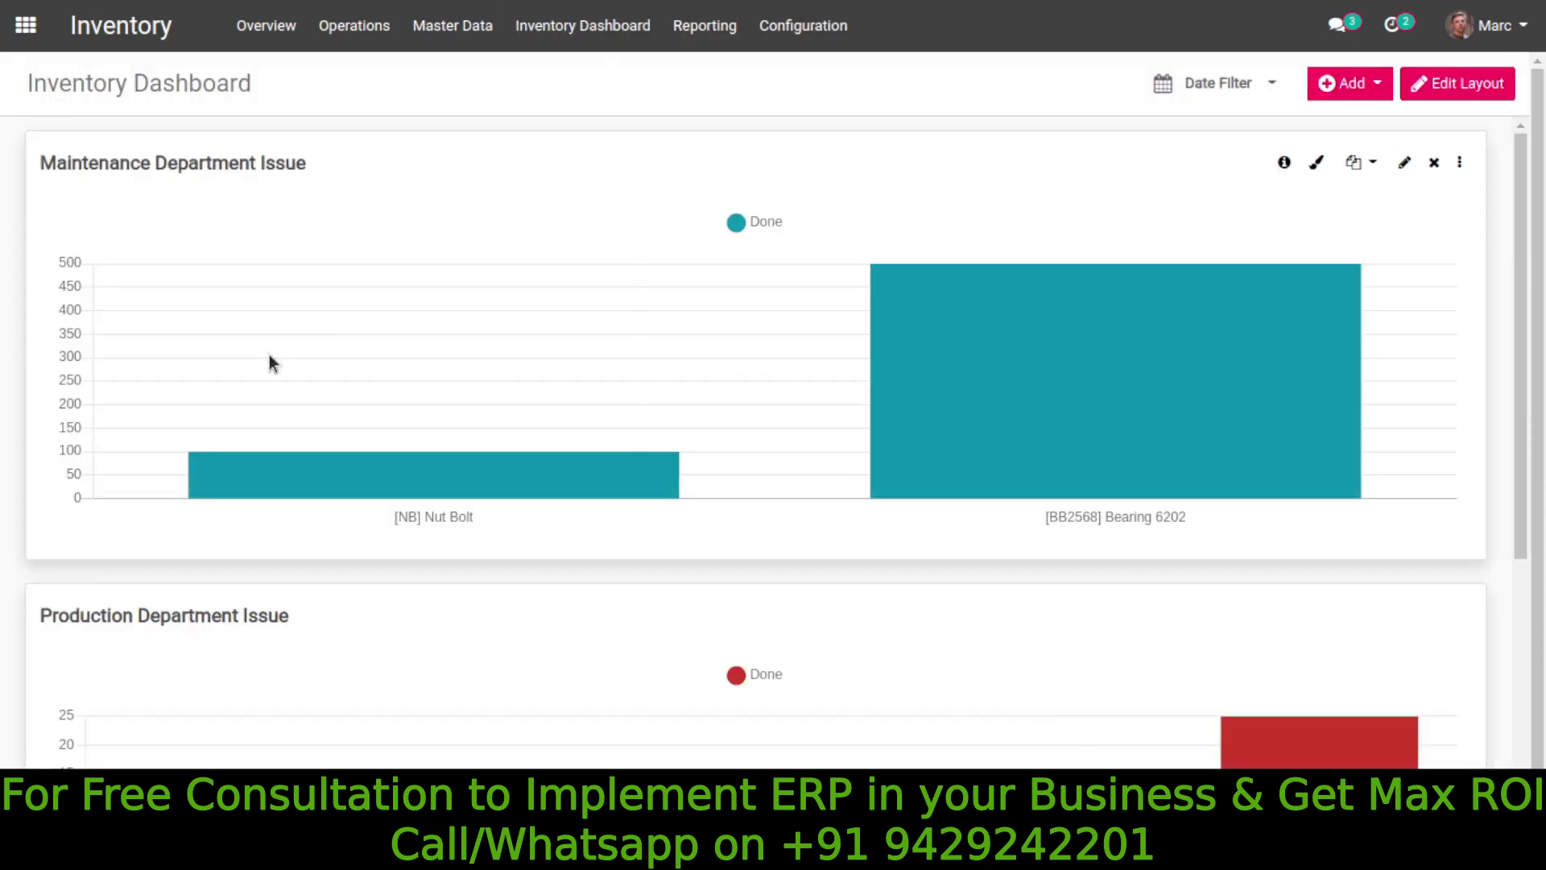
pyautogui.scroll(-7, 280, 375)
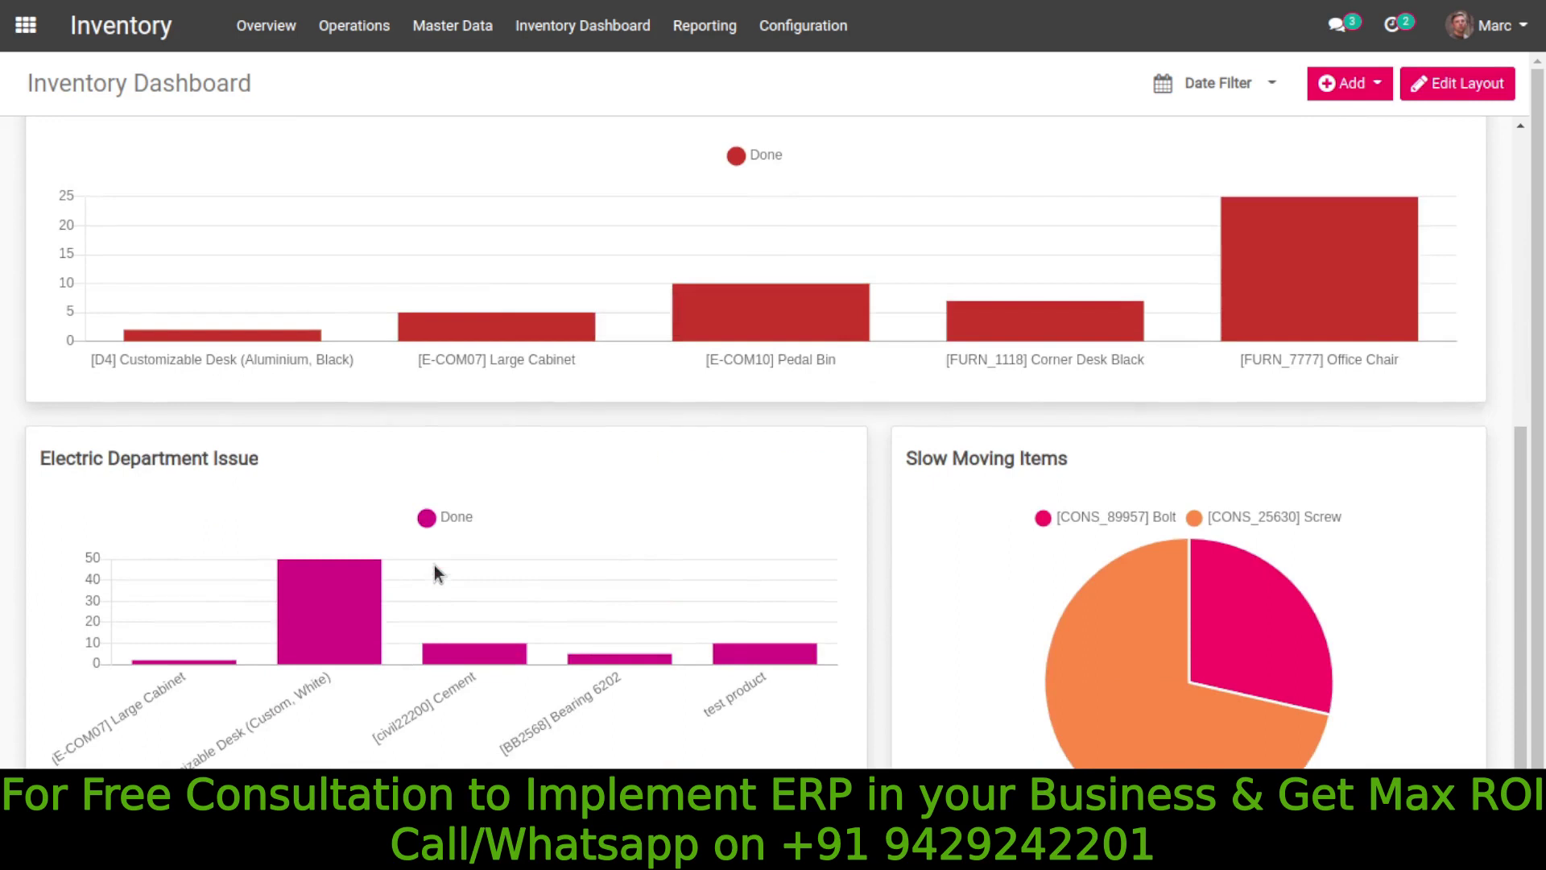
pyautogui.moveTo(1074, 636)
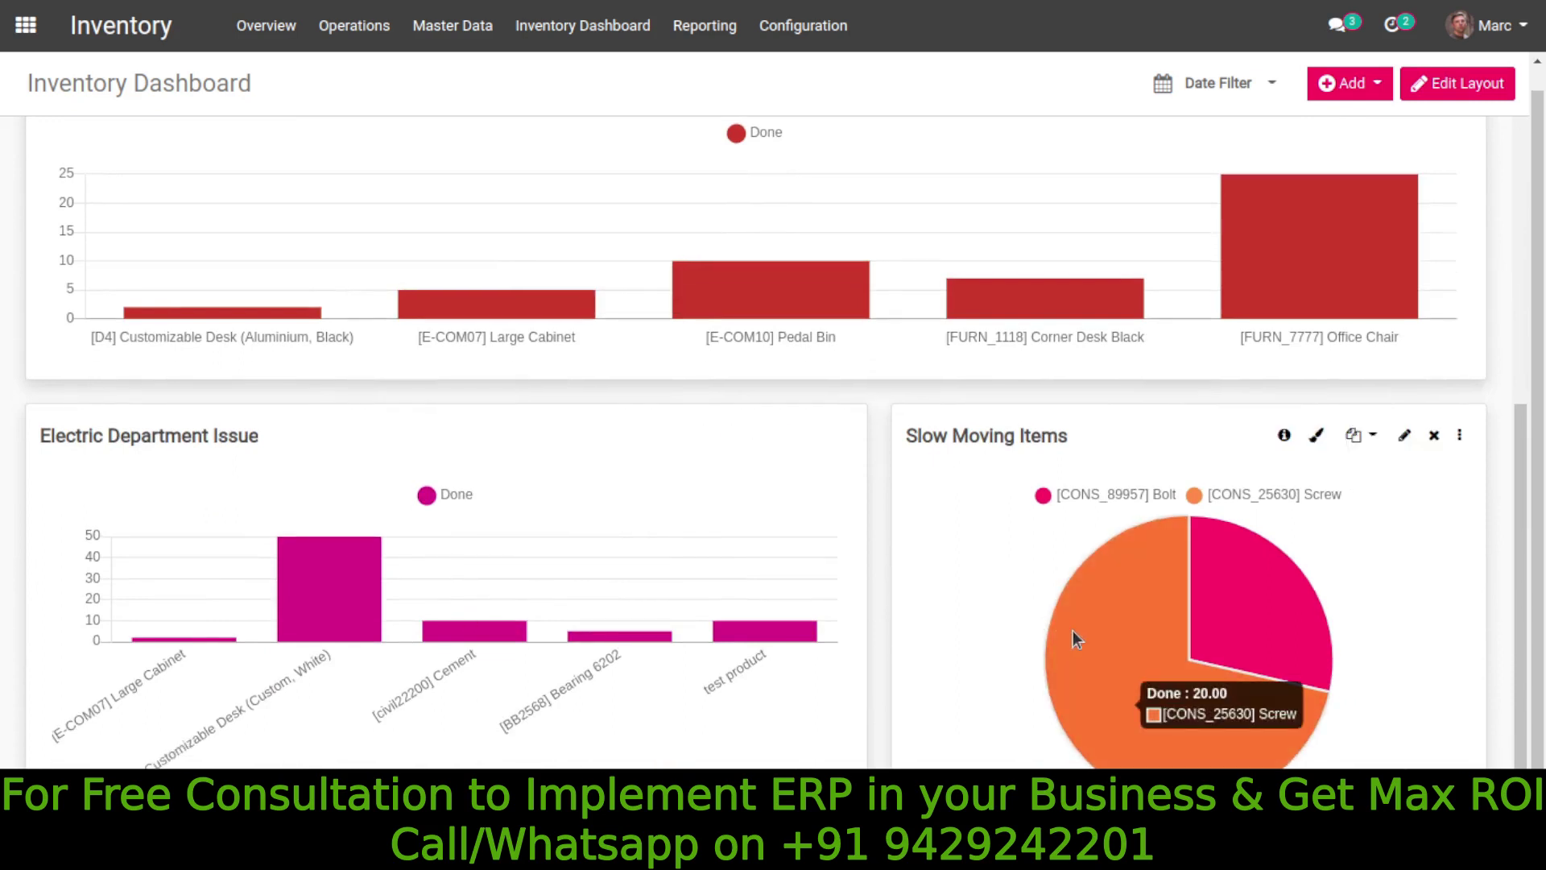
# - Open the Sales Dashboard in the Sales module
pyautogui.click(47, 29)
pyautogui.click(1004, 211)
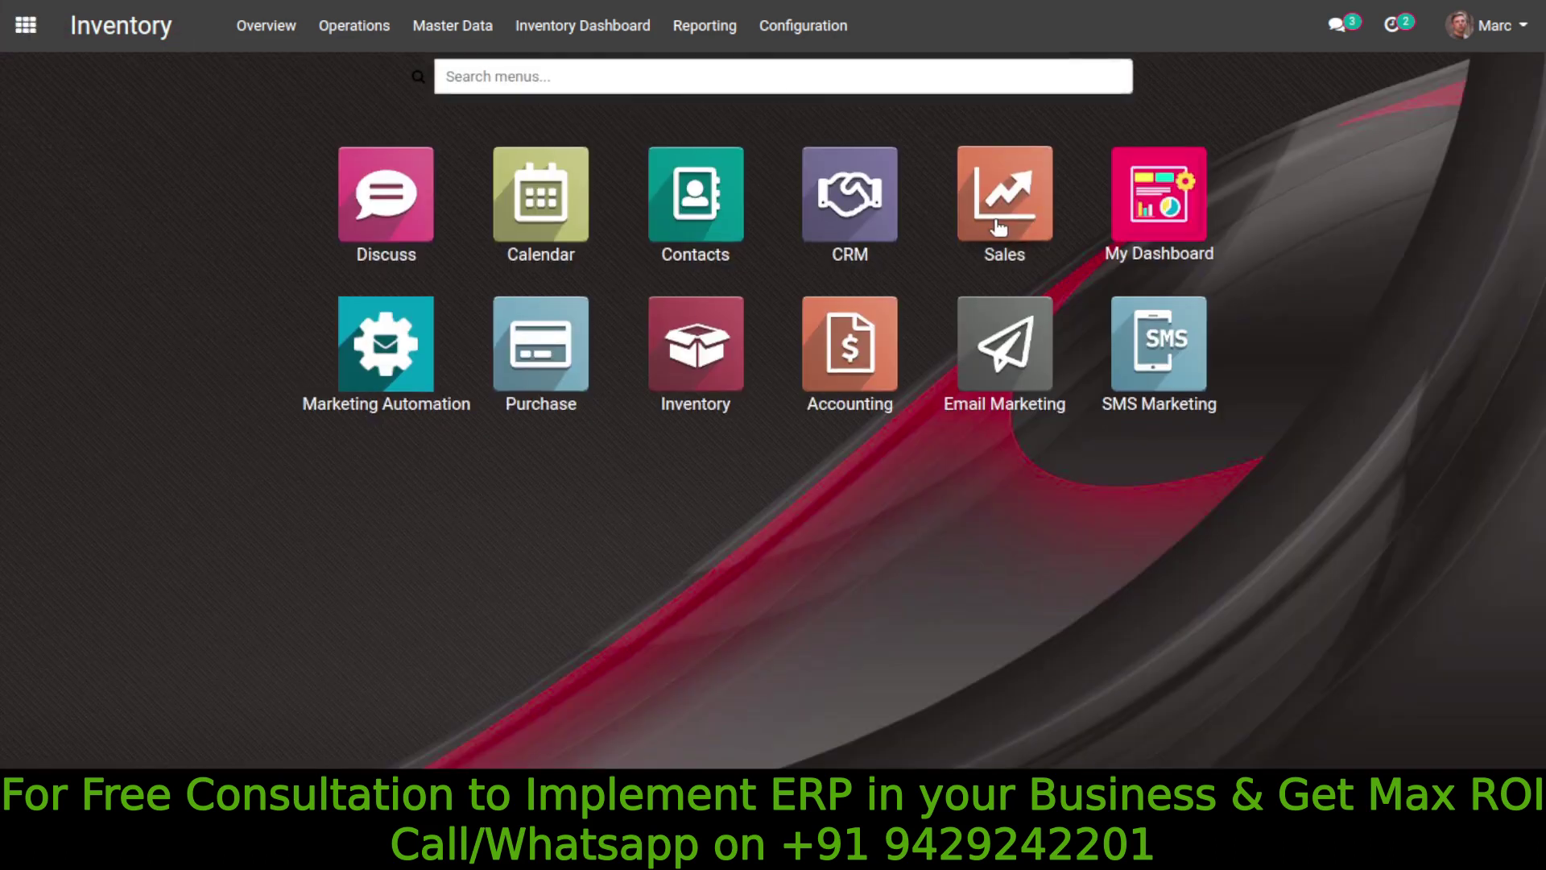
pyautogui.click(684, 25)
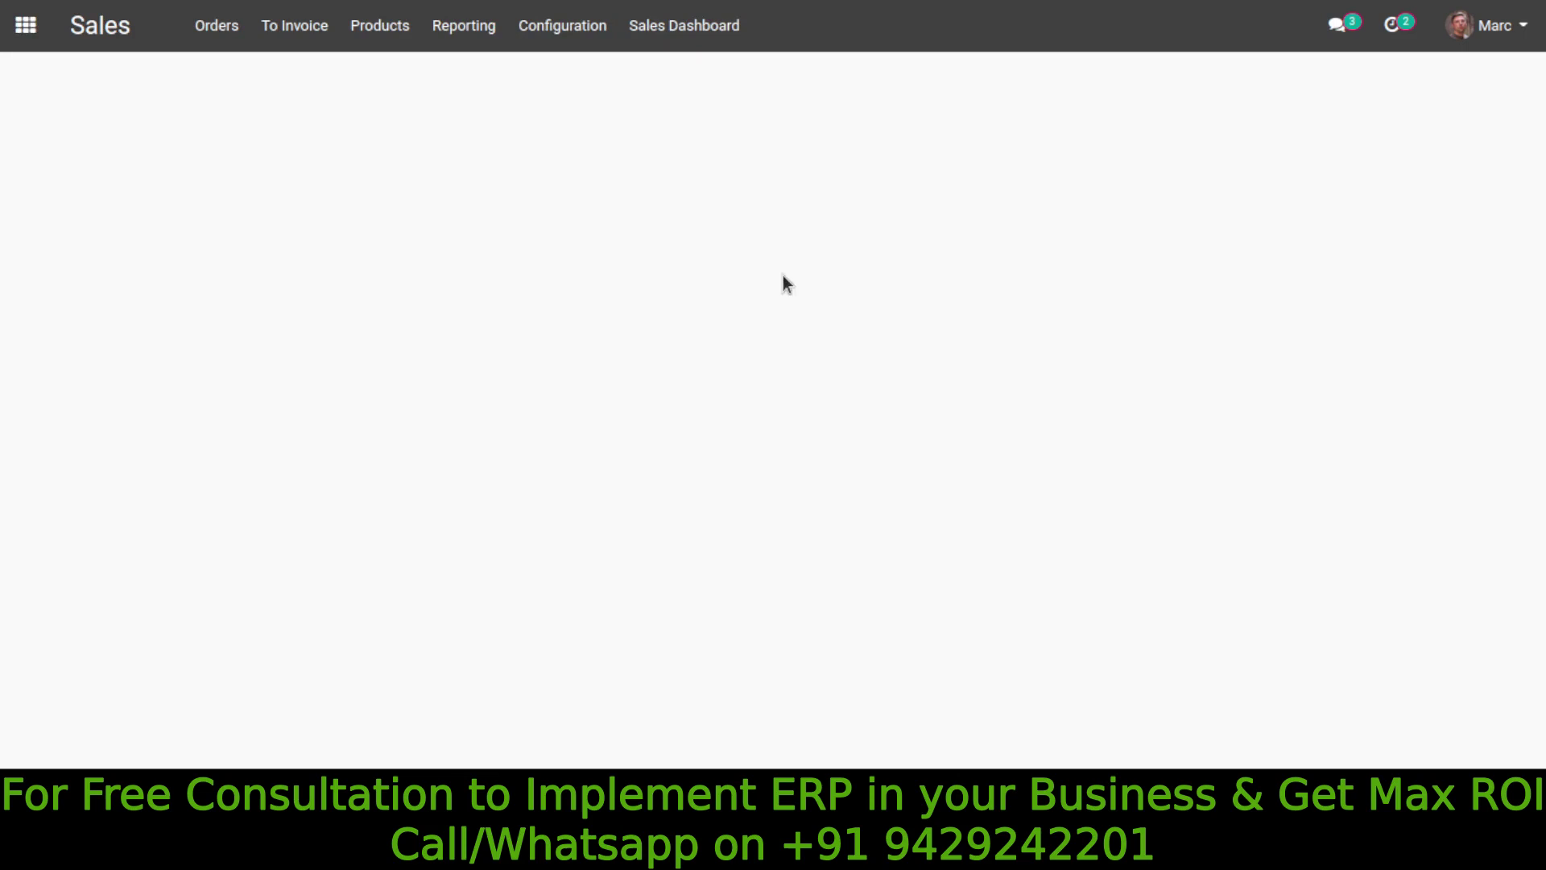